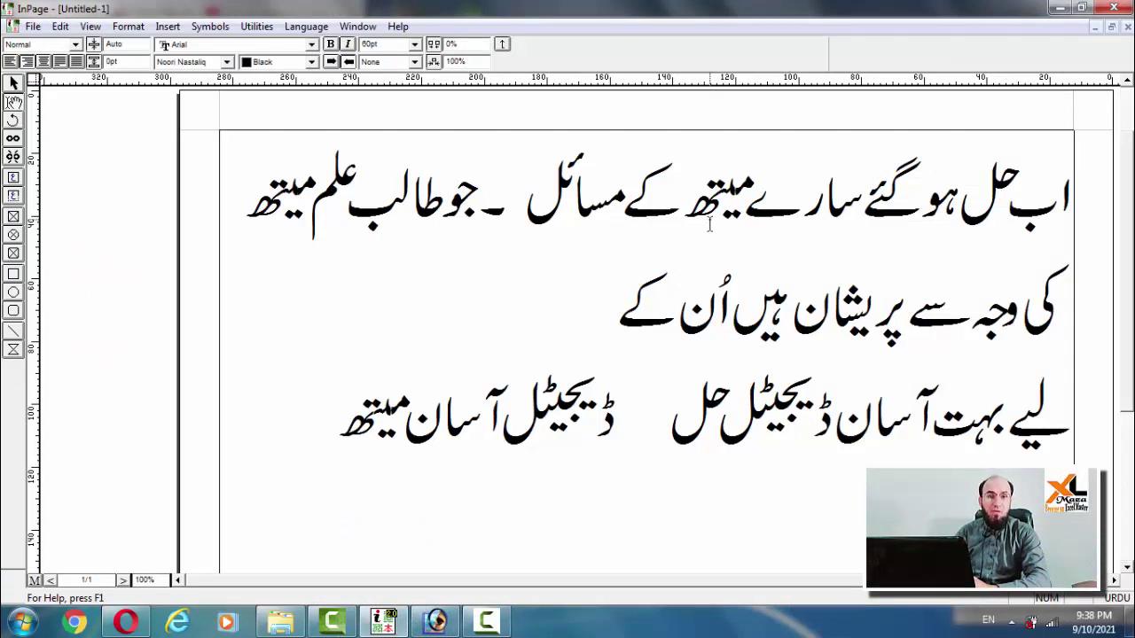
Export InPage page 1 to the Desktop as an Encapsulated PostScript file named 'my inpage'.
{"action": "left_click", "coordinate": [33, 26]}
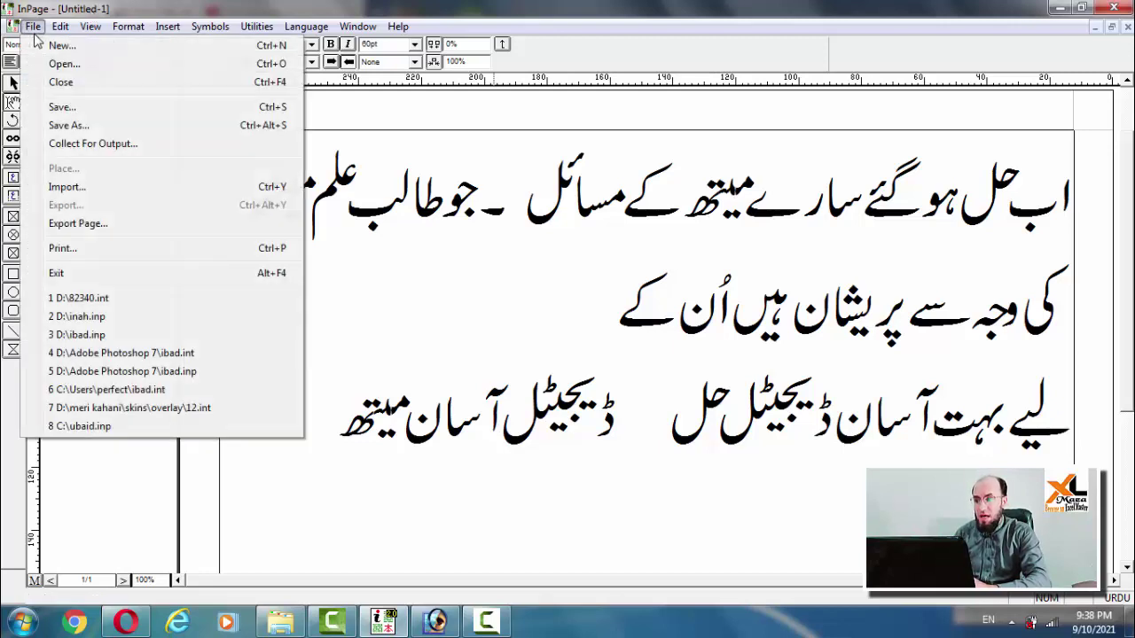
{"action": "left_click", "coordinate": [140, 226]}
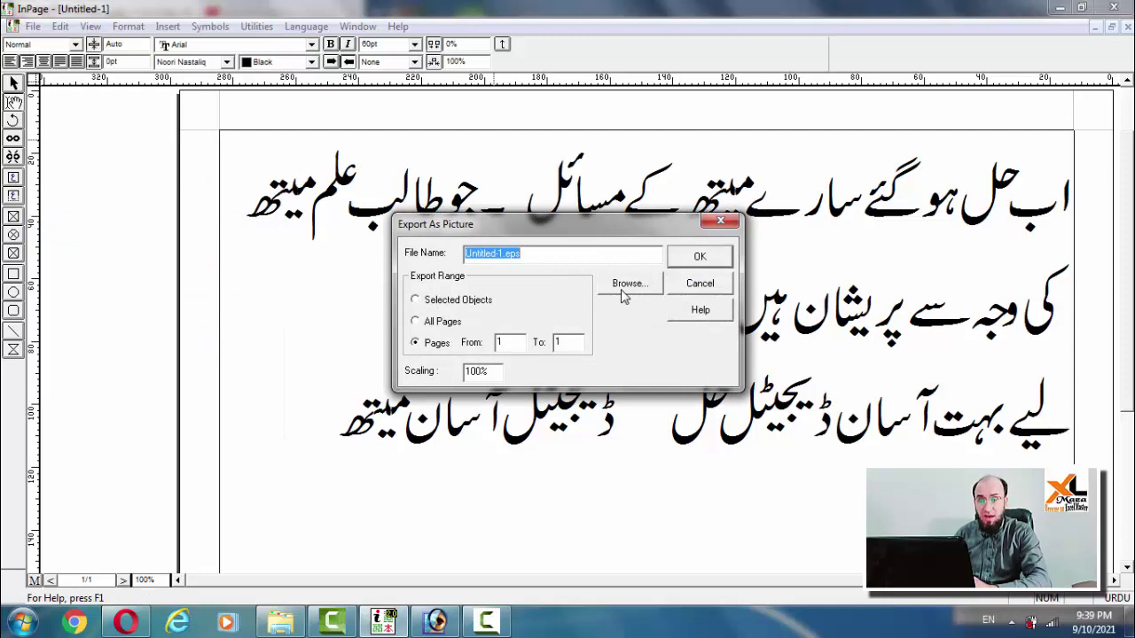
{"action": "left_click", "coordinate": [623, 286]}
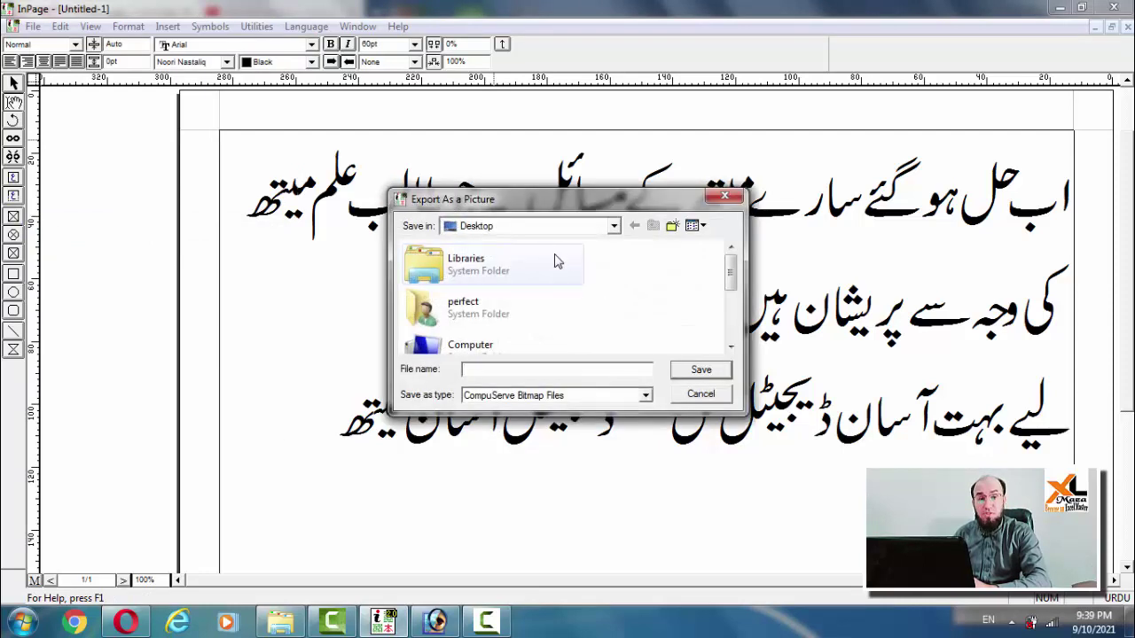
{"action": "key", "text": "Down"}
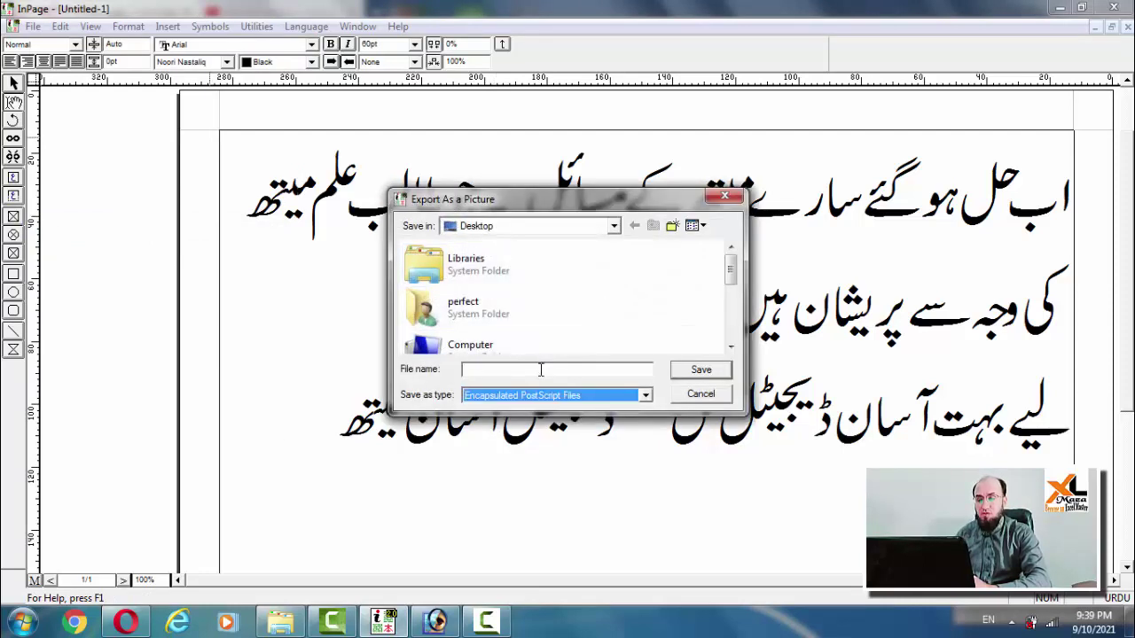
{"action": "left_click", "coordinate": [541, 370]}
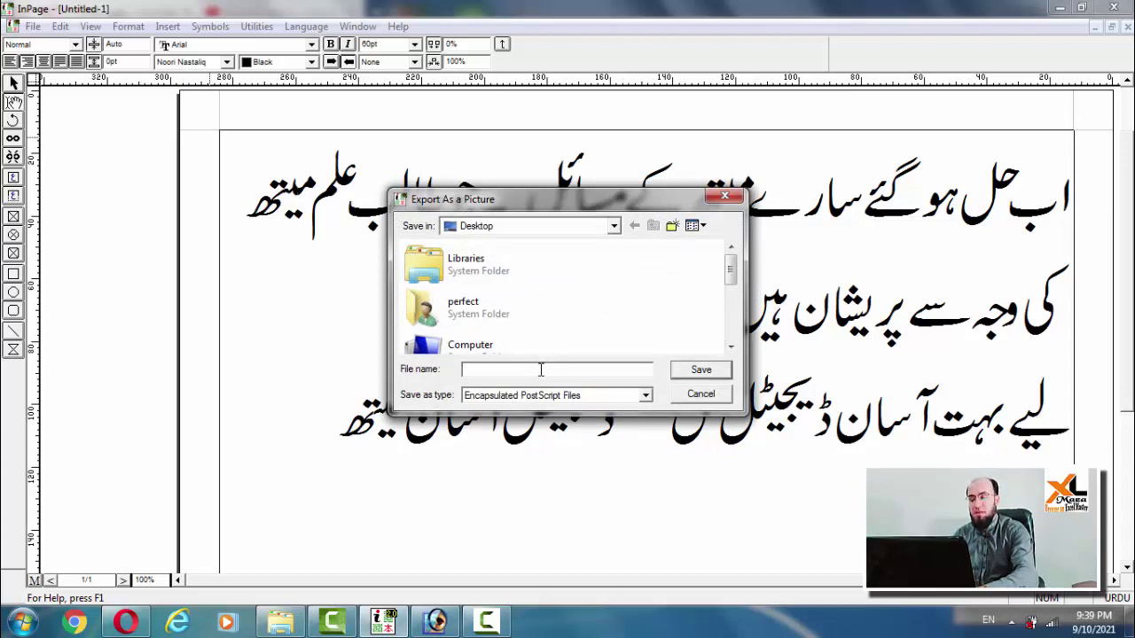
{"action": "type", "text": "my inpage"}
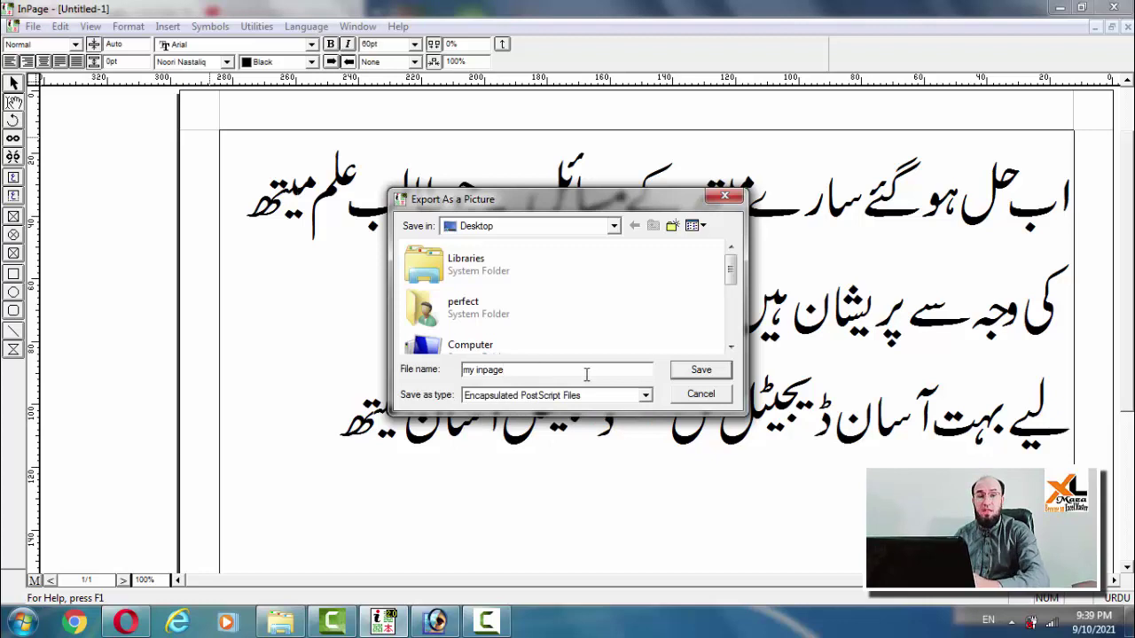
{"action": "left_click", "coordinate": [717, 377]}
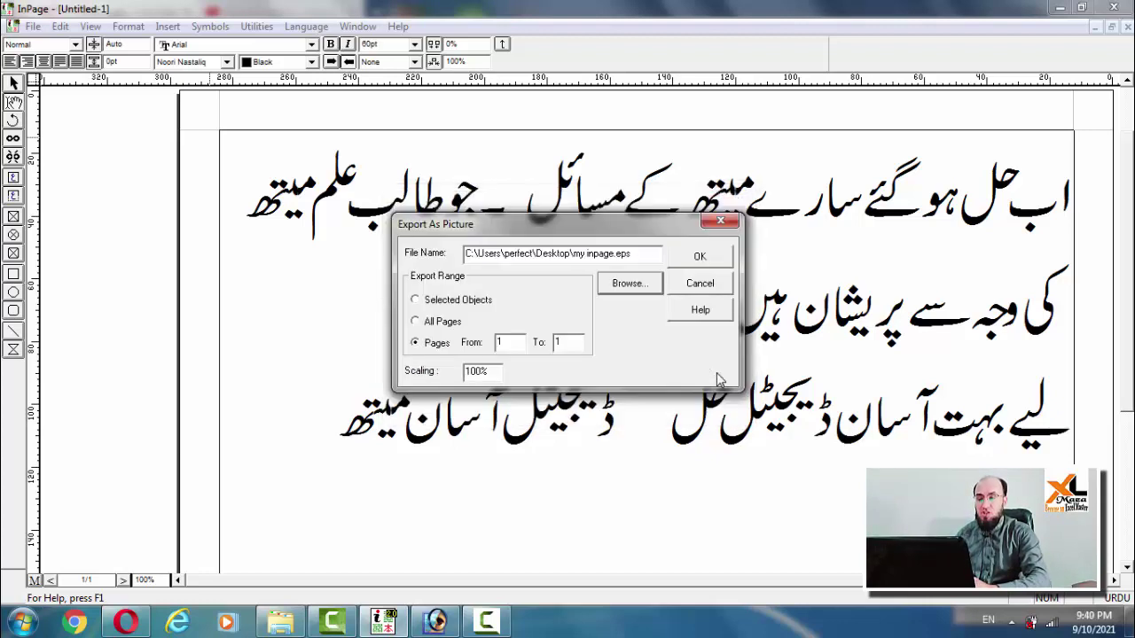
{"action": "left_click", "coordinate": [718, 260]}
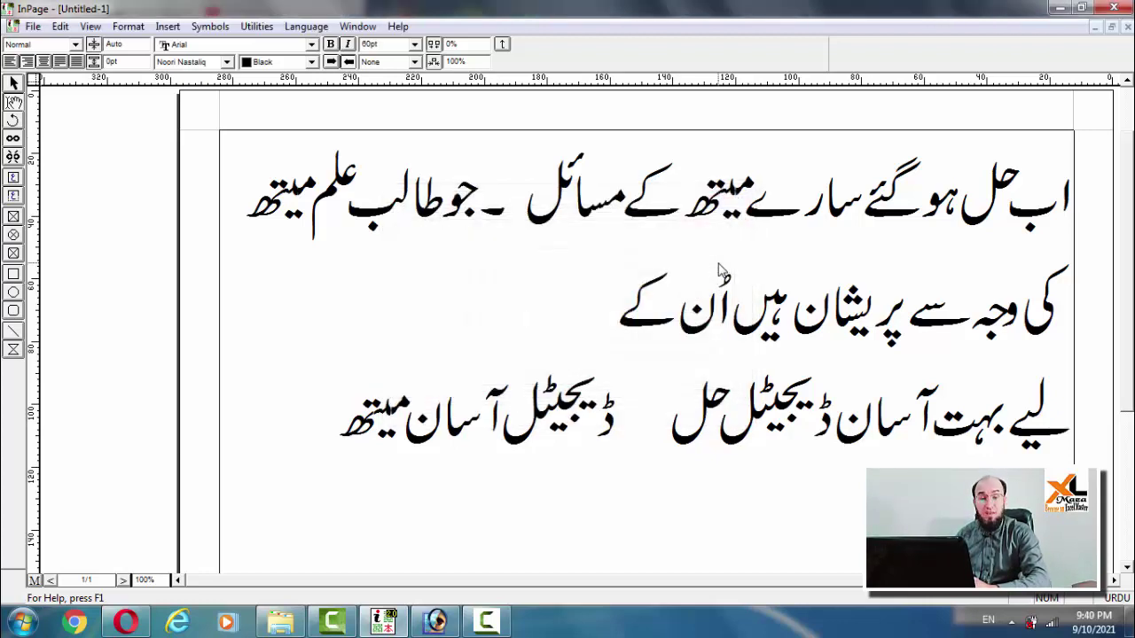
In Photoshop, create a new 1280 x 720 HDTV 720P document with Background Color contents.
{"action": "left_click", "coordinate": [435, 621]}
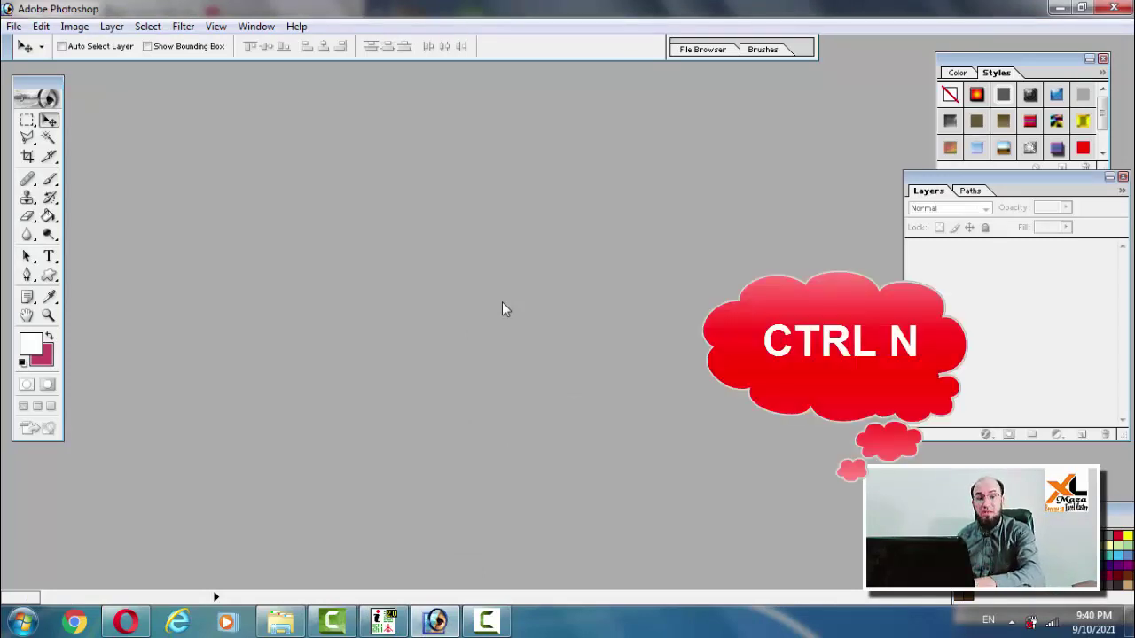
{"action": "key", "text": "ctrl+n"}
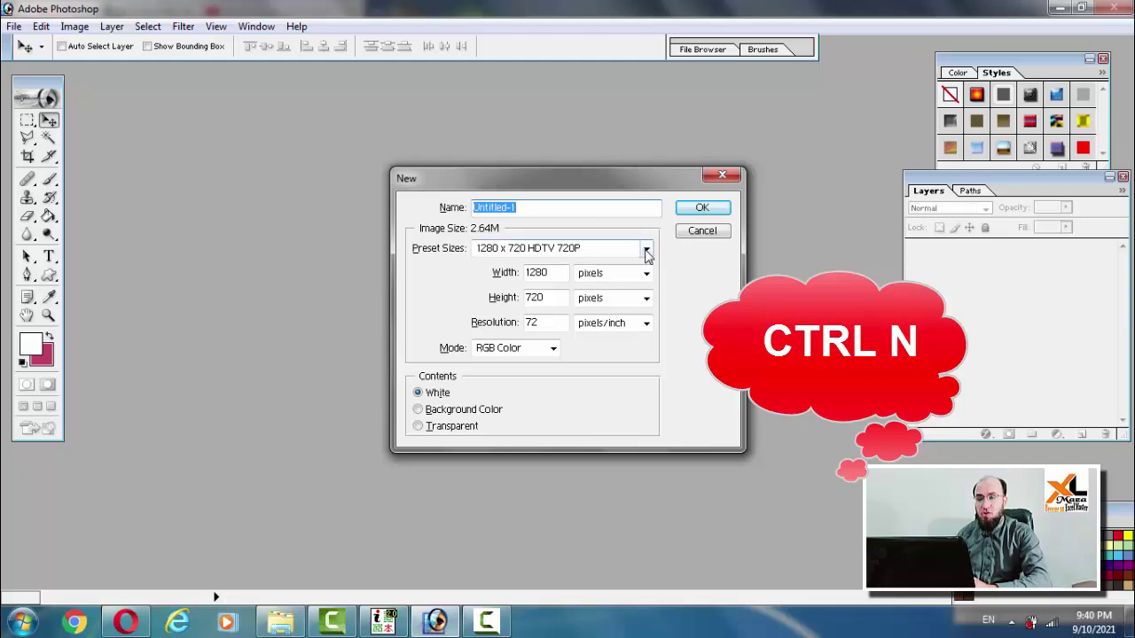
{"action": "left_click", "coordinate": [647, 249]}
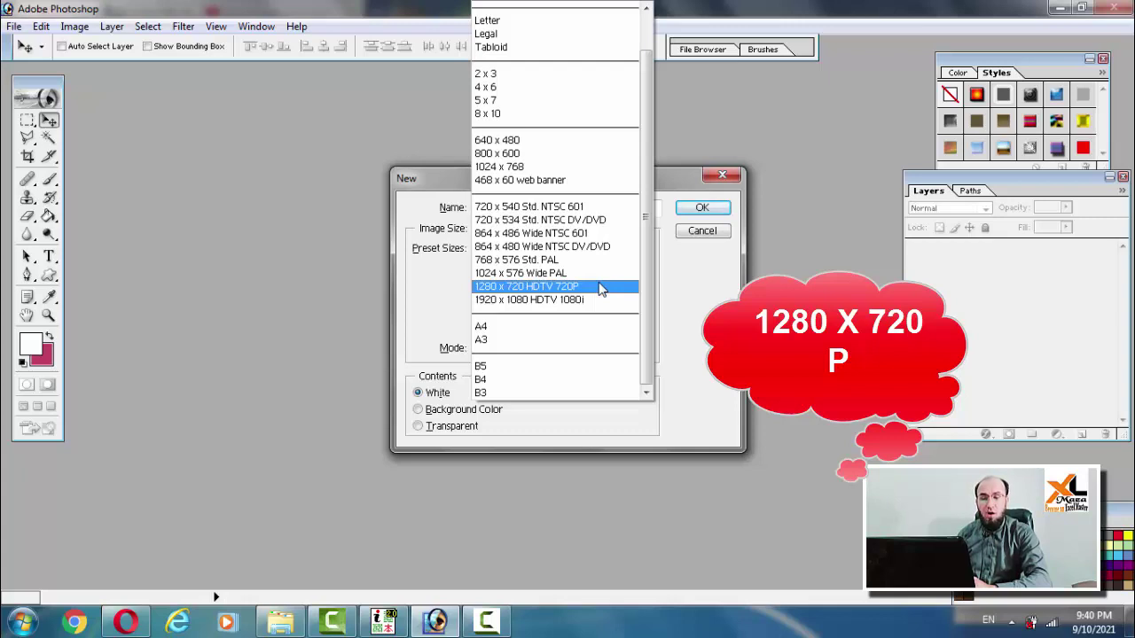
{"action": "left_click", "coordinate": [600, 289]}
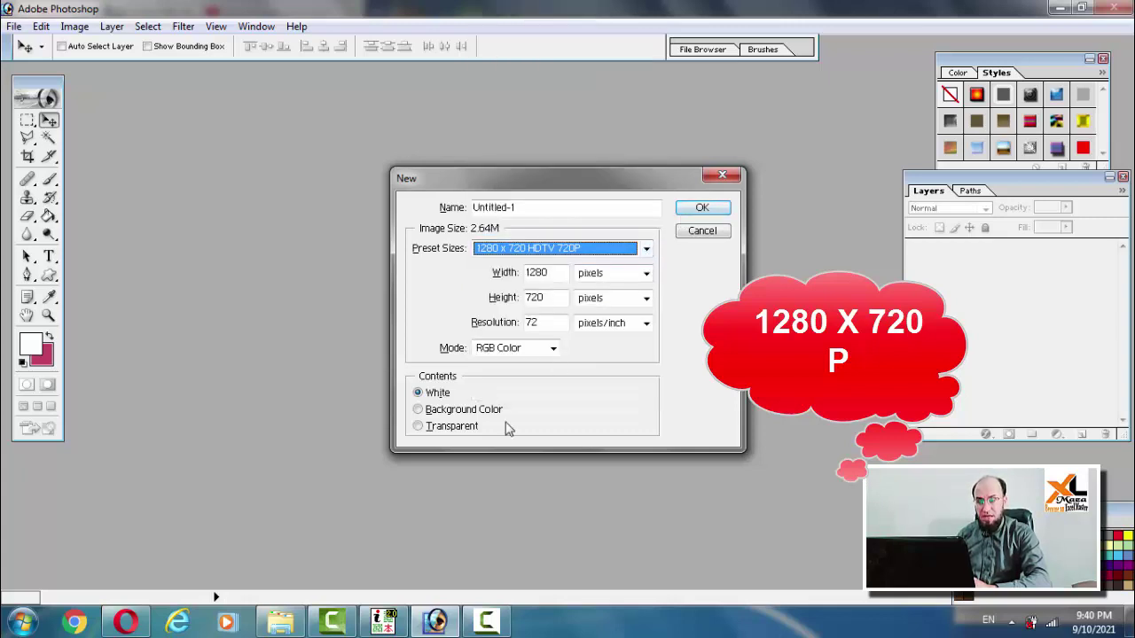
{"action": "left_click", "coordinate": [444, 411]}
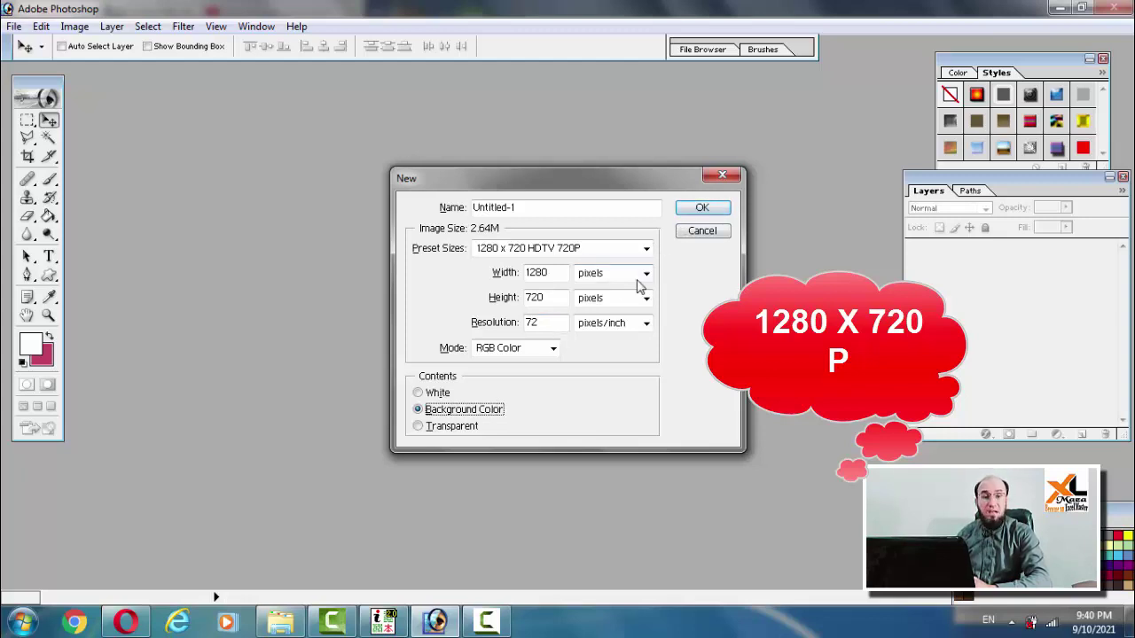
{"action": "left_click", "coordinate": [700, 207]}
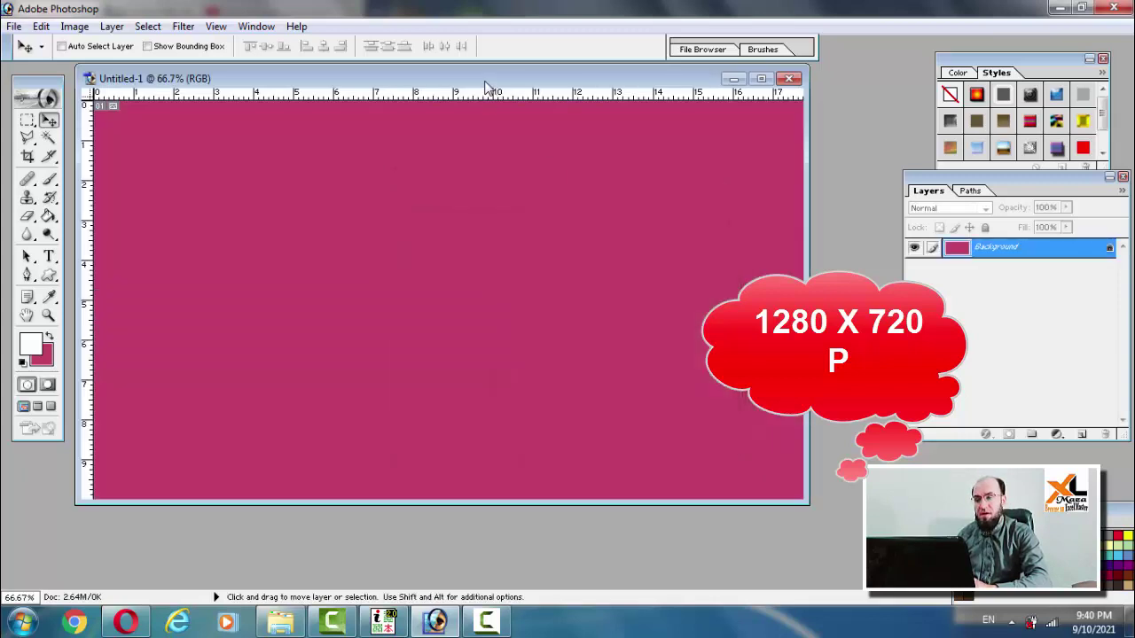
Open my inpage.eps from the Desktop and accept the default EPS rasterize settings.
{"action": "mouse_move", "coordinate": [485, 84]}
{"action": "left_mouse_down"}
{"action": "mouse_move", "coordinate": [487, 121]}
{"action": "mouse_move", "coordinate": [479, 101]}
{"action": "left_mouse_up"}
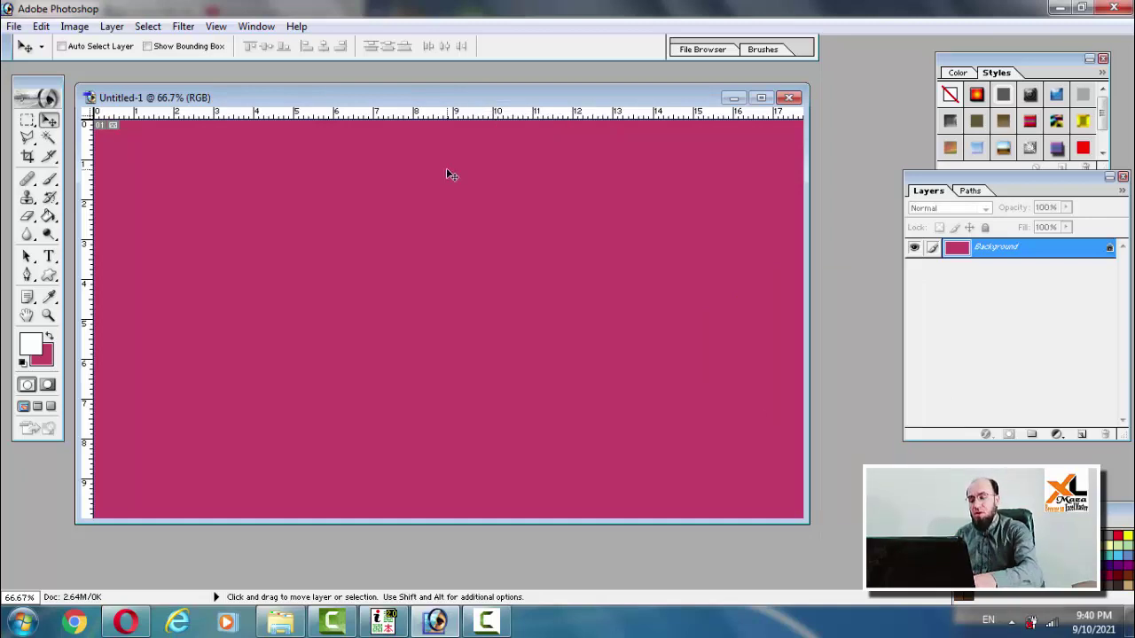
{"action": "key", "text": "ctrl+o"}
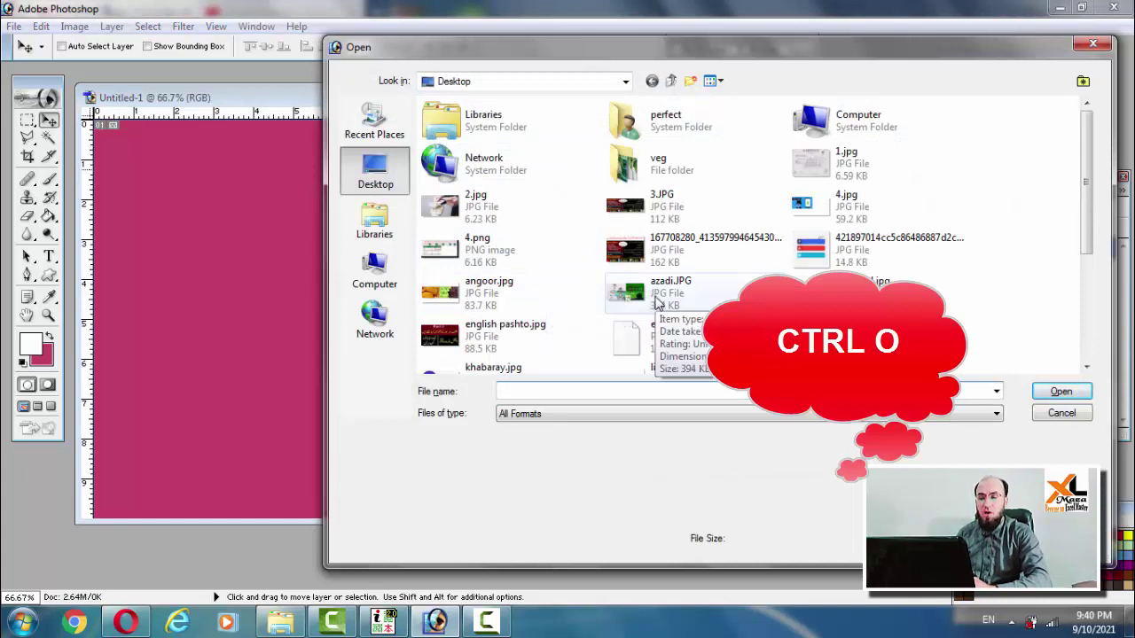
{"action": "left_click", "coordinate": [656, 304]}
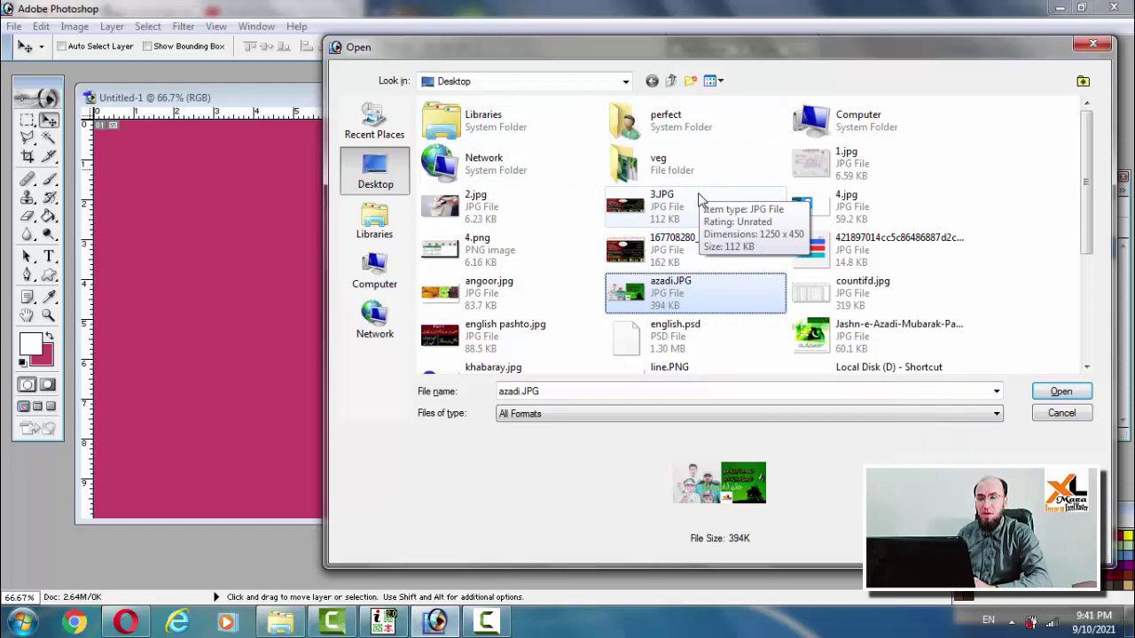
{"action": "left_click", "coordinate": [694, 330]}
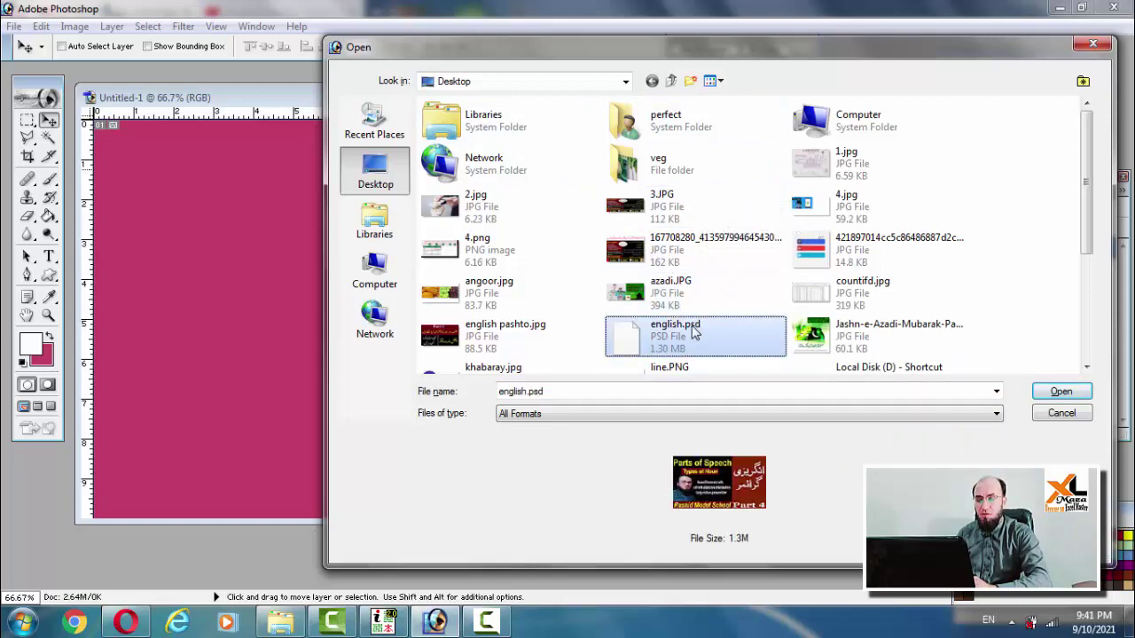
{"action": "key", "text": "m"}
{"action": "key", "text": "m"}
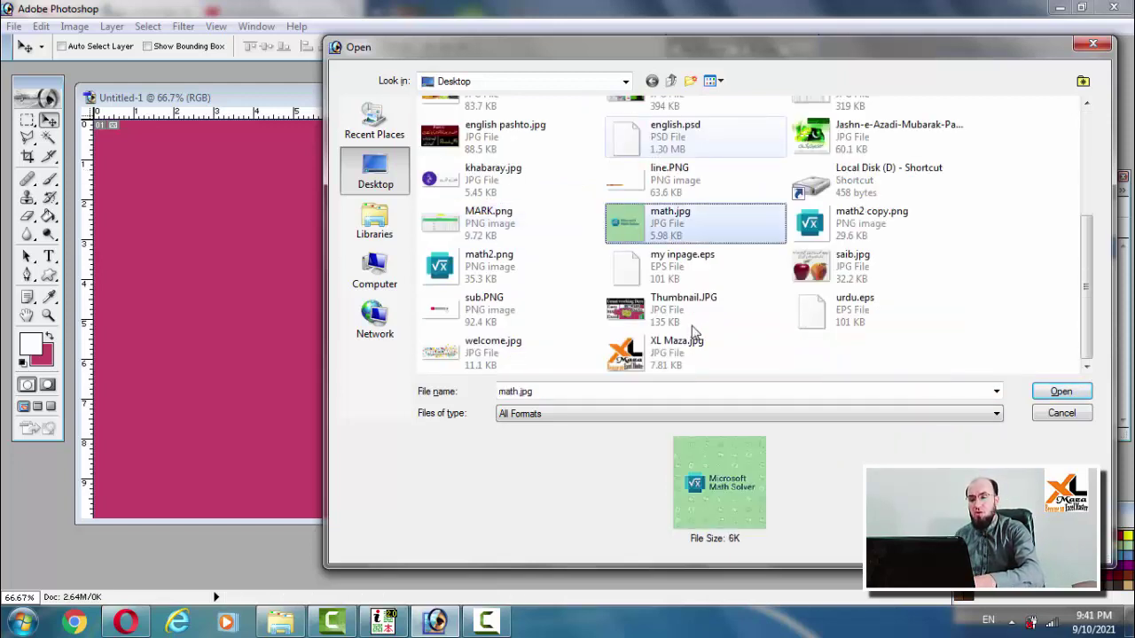
{"action": "key", "text": "m"}
{"action": "key", "text": "m"}
{"action": "key", "text": "m"}
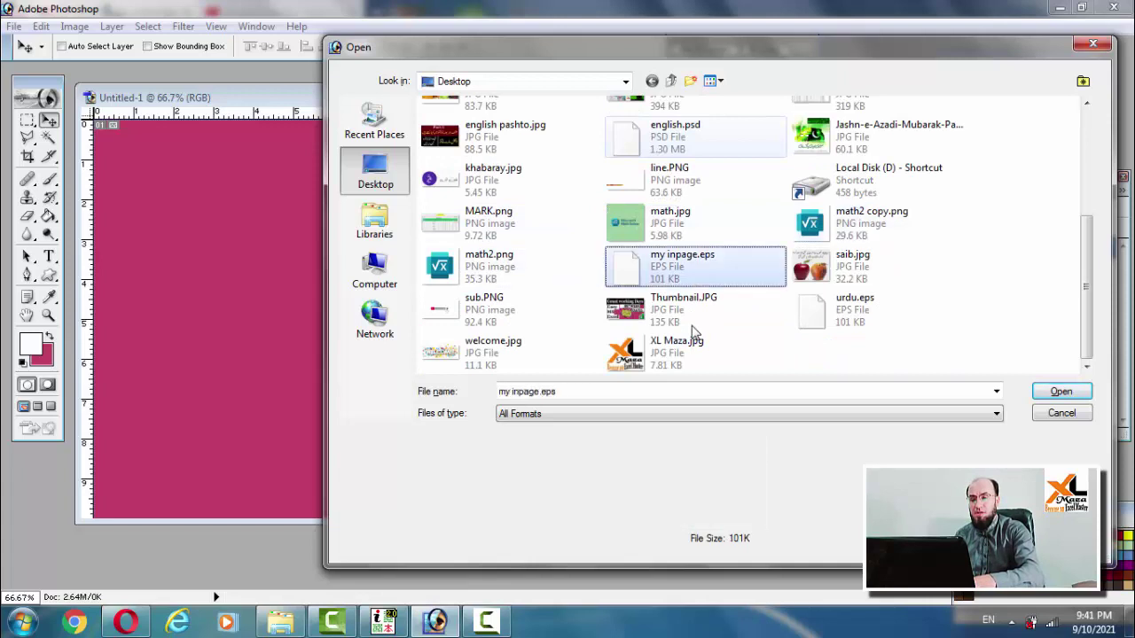
{"action": "left_click_drag", "start_coordinate": [709, 255], "coordinate": [789, 277]}
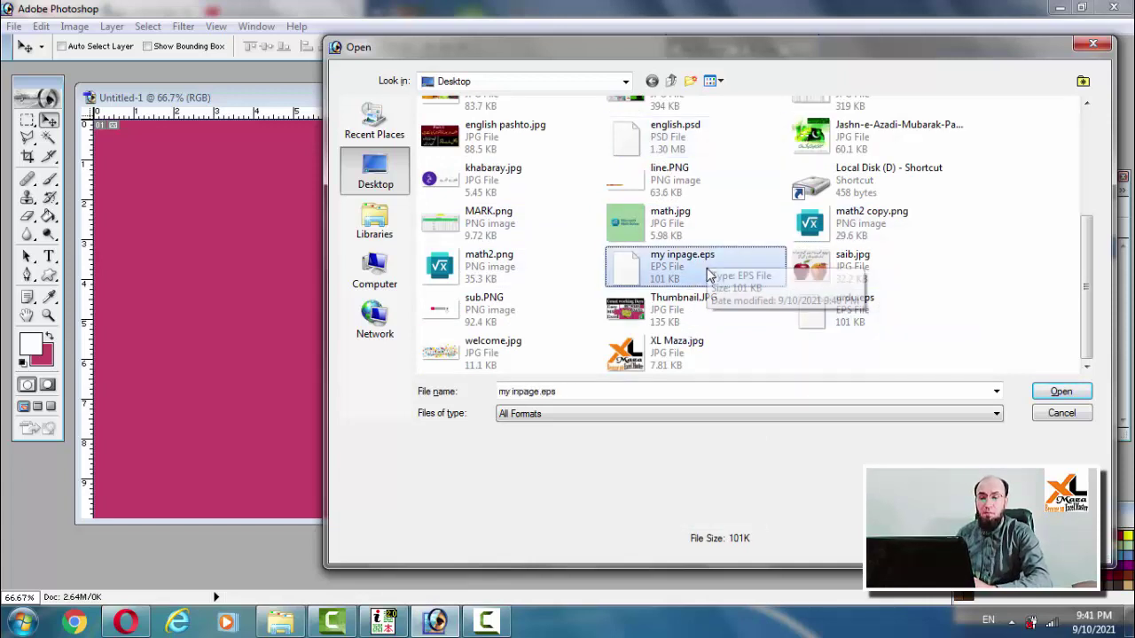
{"action": "left_click", "coordinate": [1061, 391]}
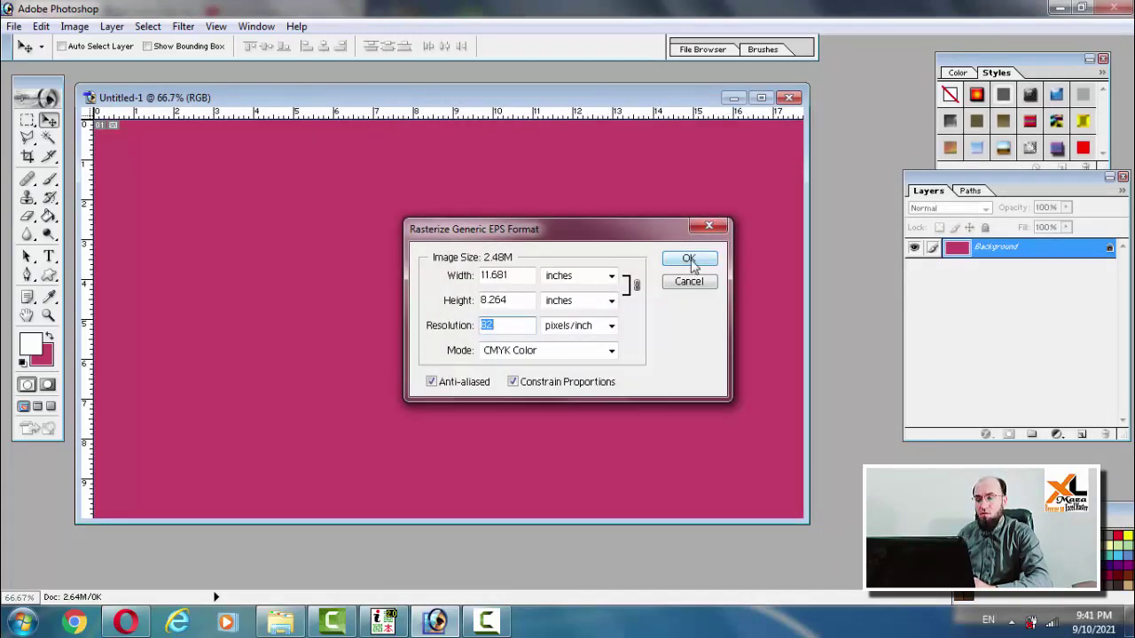
{"action": "left_click", "coordinate": [688, 258]}
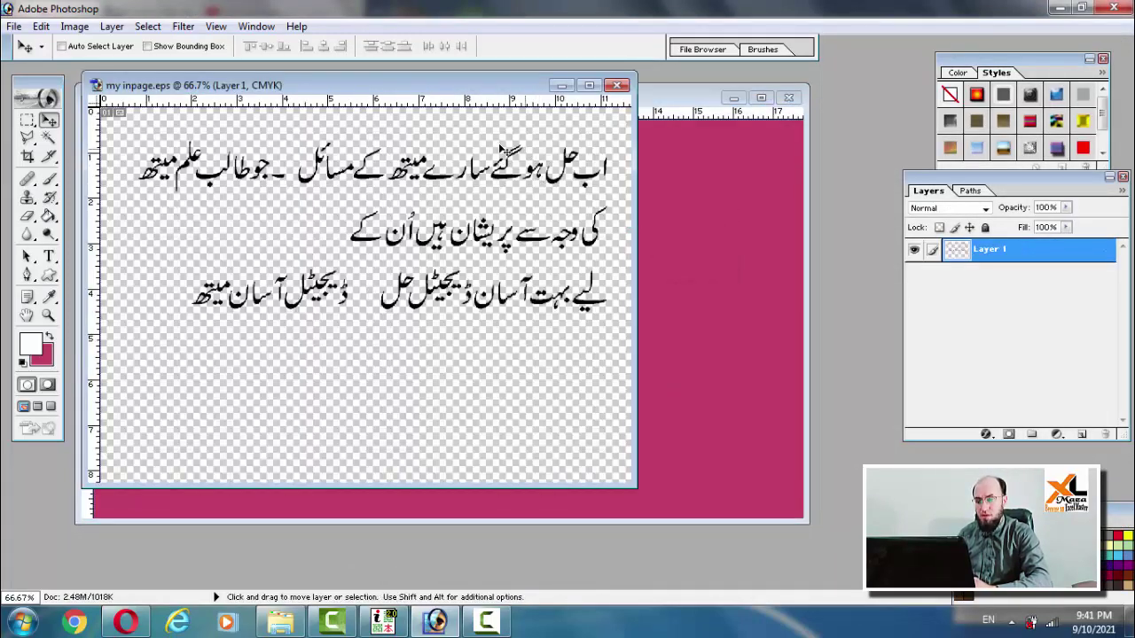
Reposition the my inpage.eps window and make a first marquee selection around the top Urdu line.
{"action": "left_click_drag", "start_coordinate": [488, 91], "coordinate": [493, 165]}
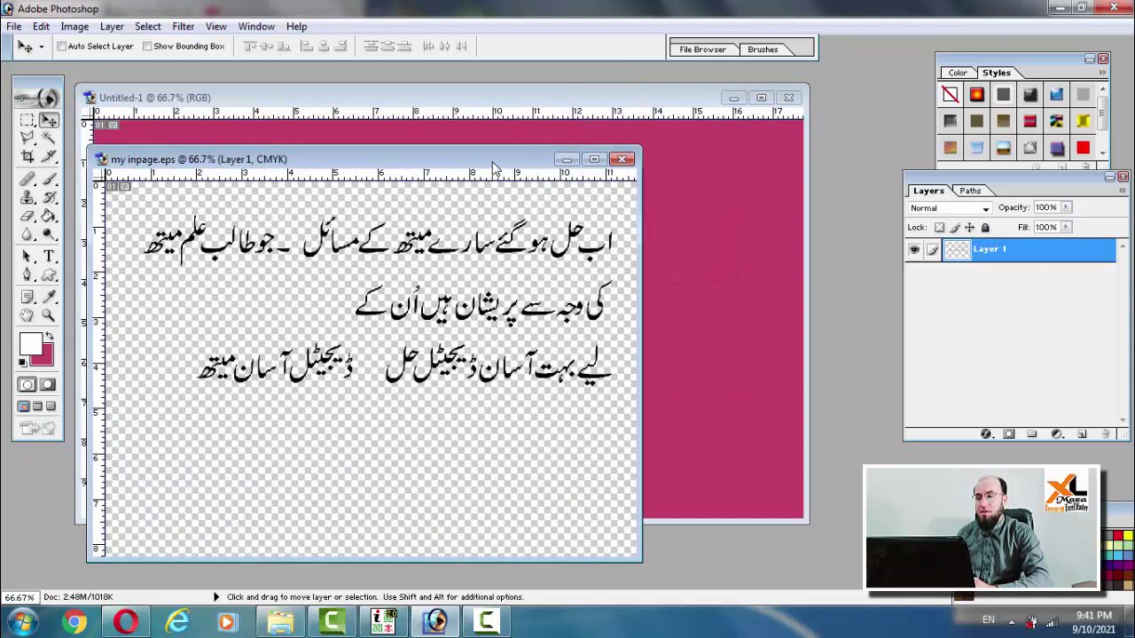
{"action": "key", "text": "m"}
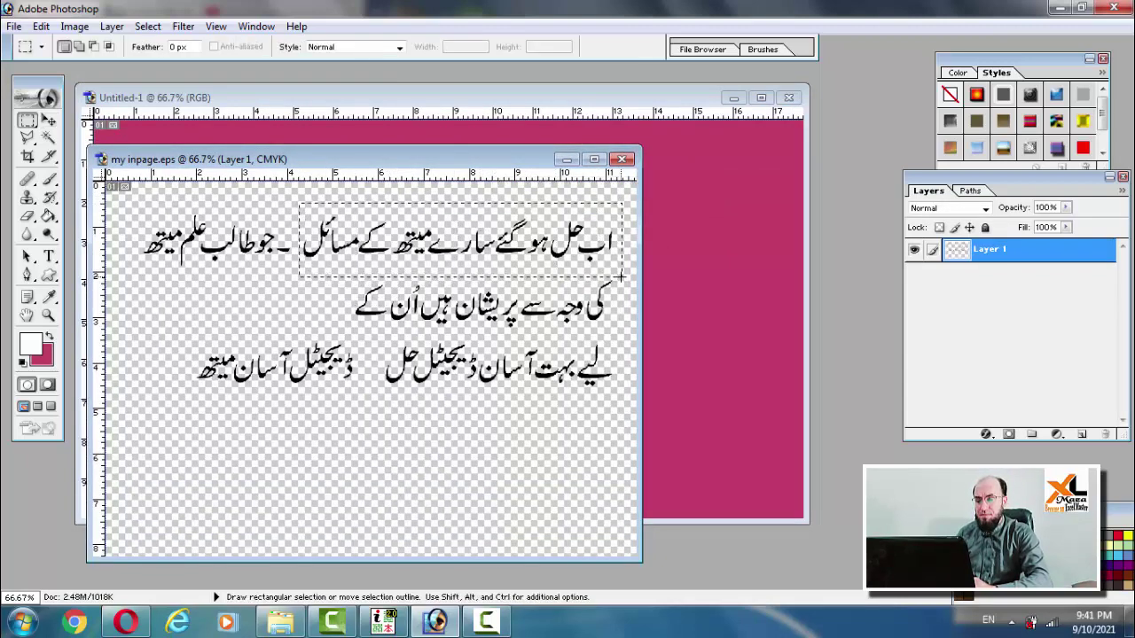
{"action": "left_click_drag", "start_coordinate": [394, 300], "coordinate": [623, 281]}
{"action": "key", "text": "v"}
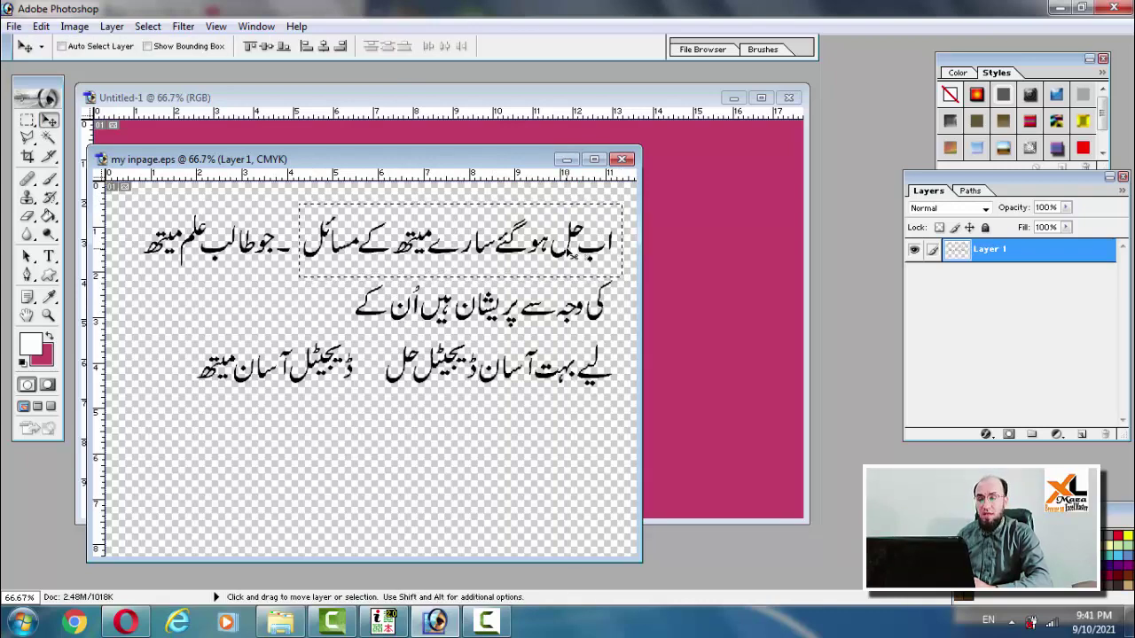
{"action": "key", "text": "ctrl+d"}
{"action": "key", "text": "m"}
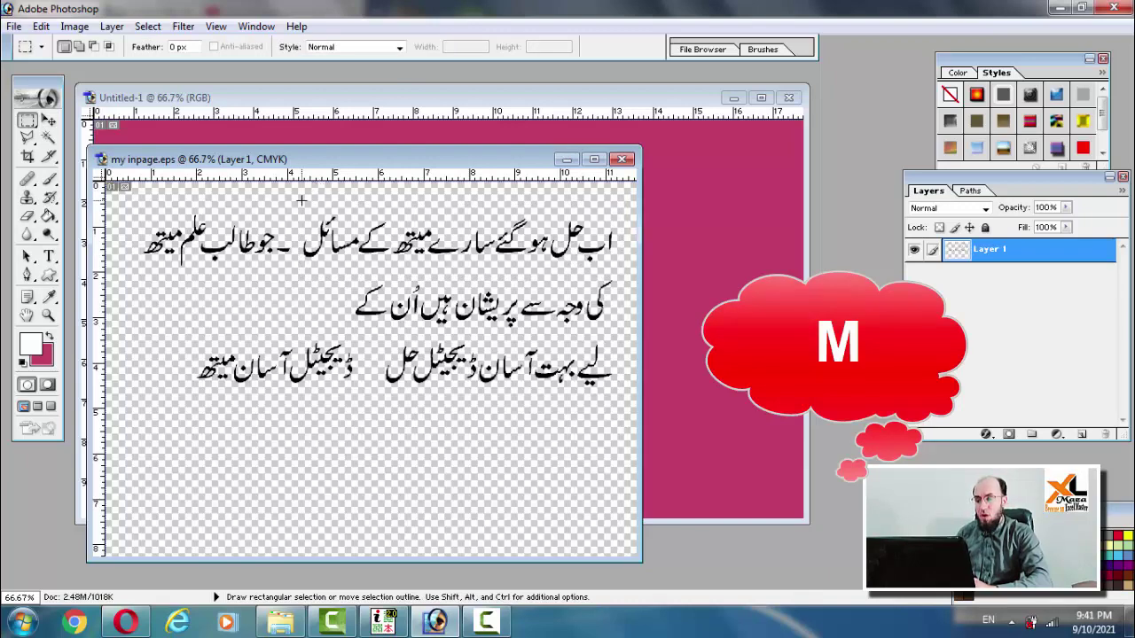
{"action": "left_click", "coordinate": [620, 281]}
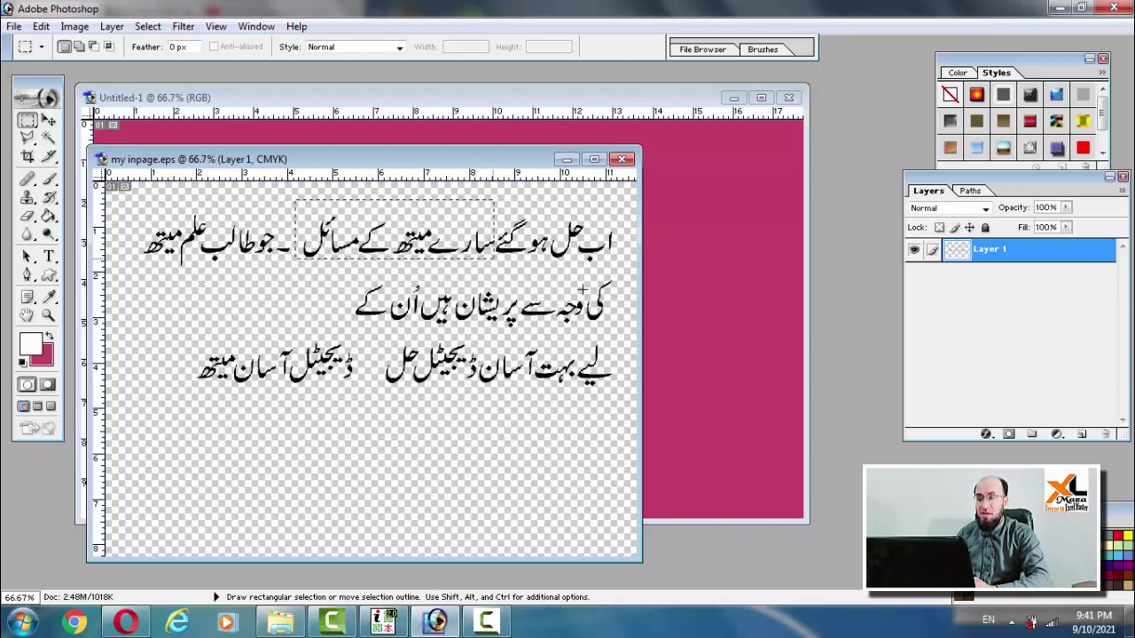
Drag the first Urdu line into the magenta banner and enlarge the banner window to show the whole canvas.
{"action": "left_click_drag", "start_coordinate": [582, 289], "coordinate": [632, 263]}
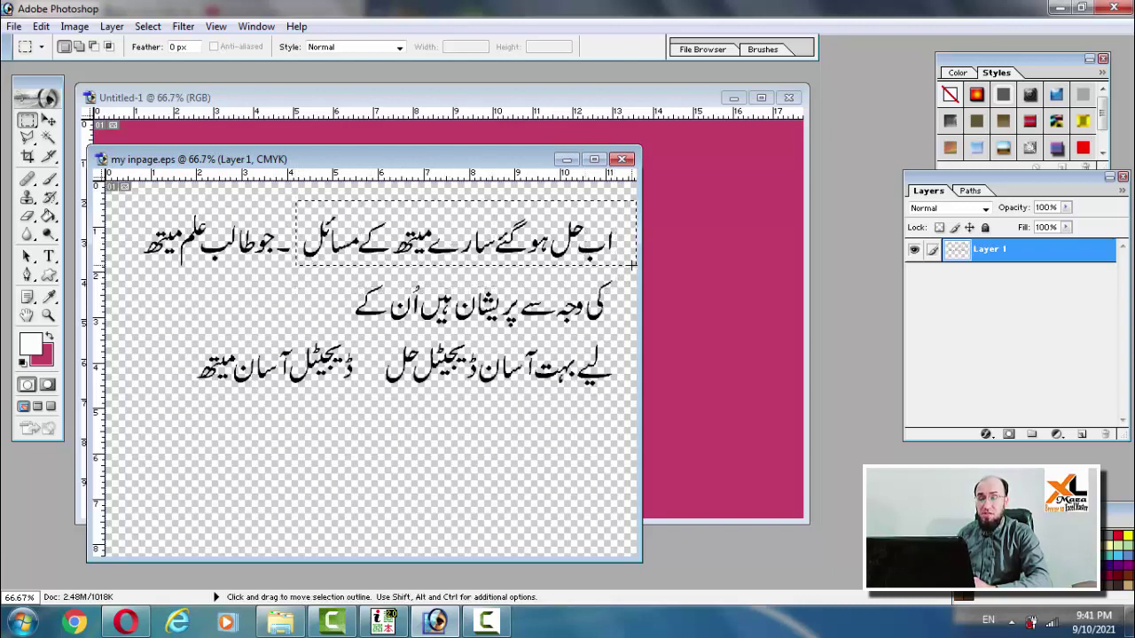
{"action": "key", "text": "v"}
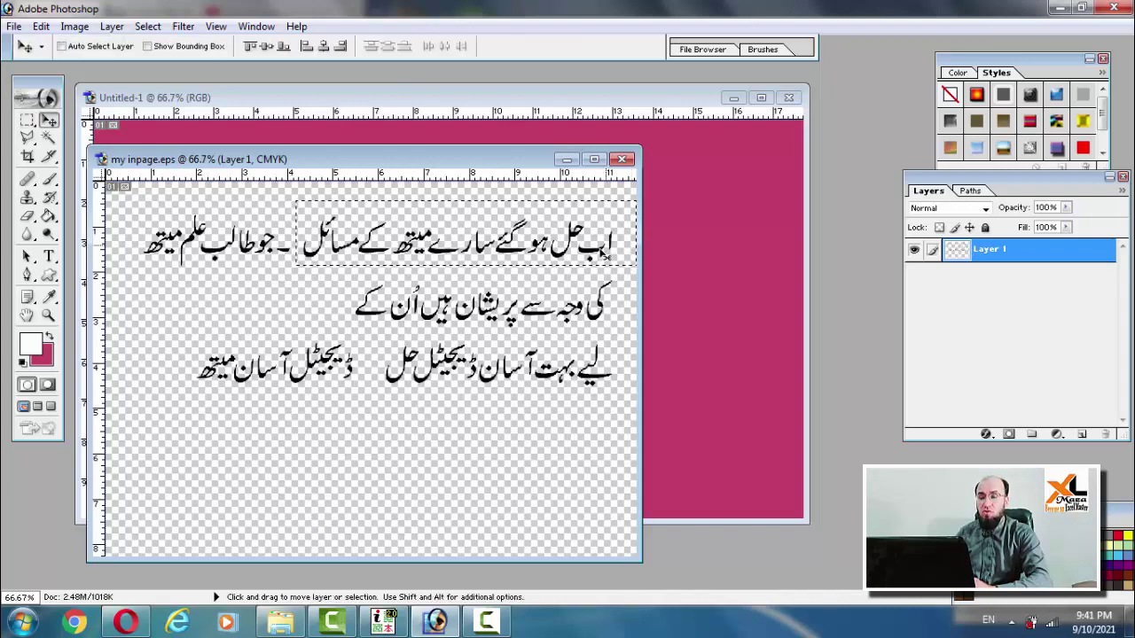
{"action": "mouse_move", "coordinate": [602, 255]}
{"action": "left_mouse_down"}
{"action": "mouse_move", "coordinate": [657, 89]}
{"action": "mouse_move", "coordinate": [702, 215]}
{"action": "left_mouse_up"}
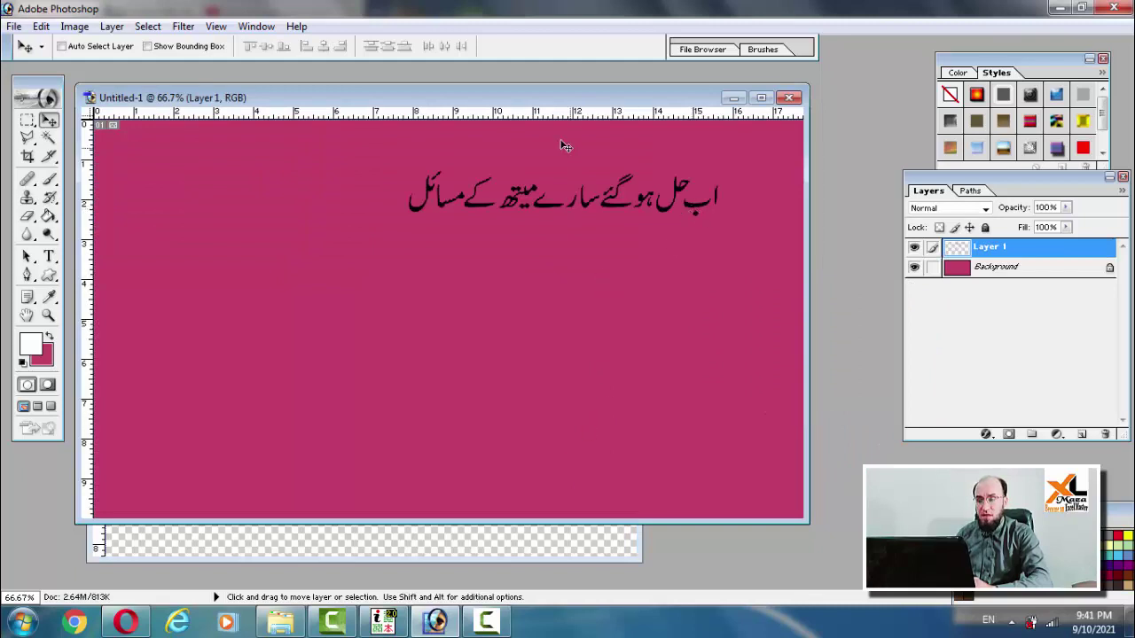
{"action": "left_click_drag", "start_coordinate": [568, 95], "coordinate": [594, 93]}
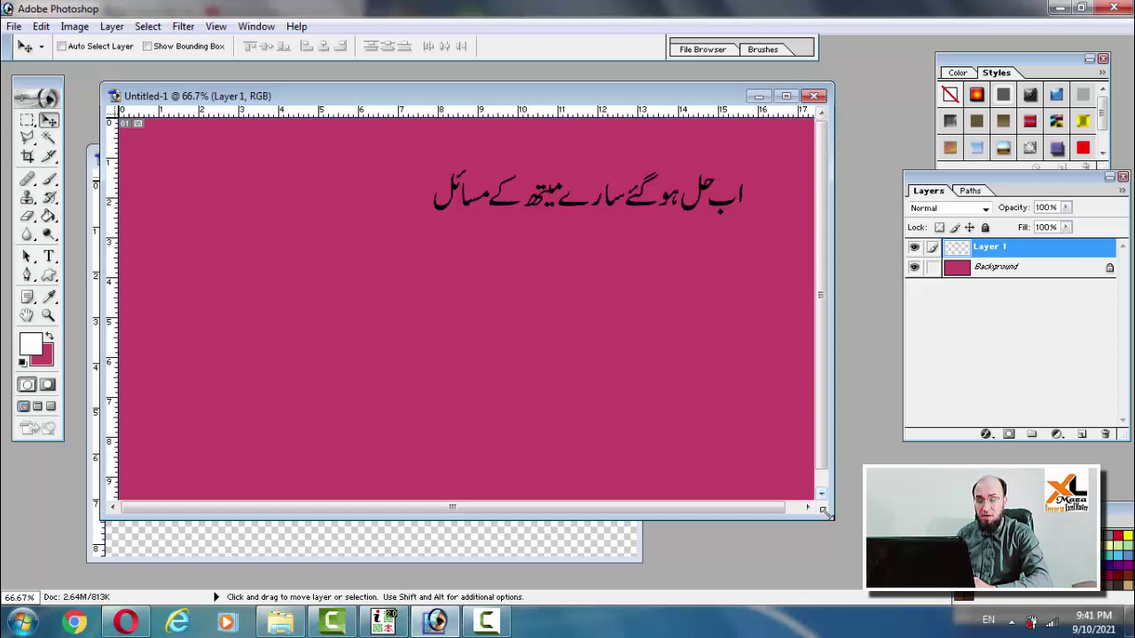
{"action": "left_click_drag", "start_coordinate": [831, 517], "coordinate": [834, 525]}
Delete the already-copied first Urdu line from my inpage.eps and clear stray selections.
{"action": "left_click", "coordinate": [620, 561]}
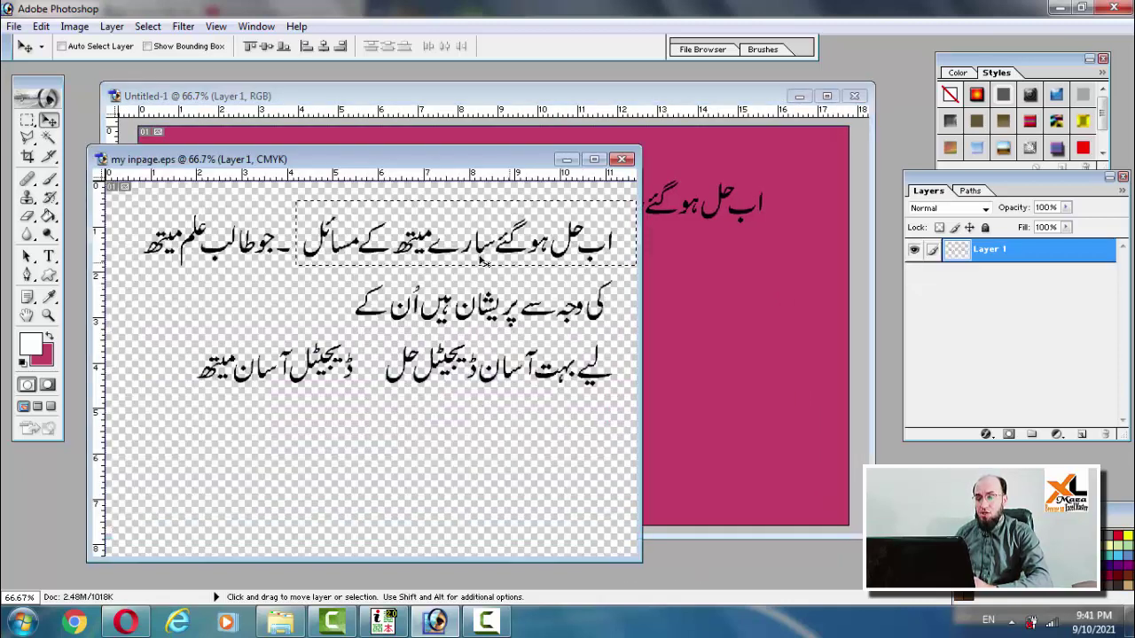
{"action": "key", "text": "Delete"}
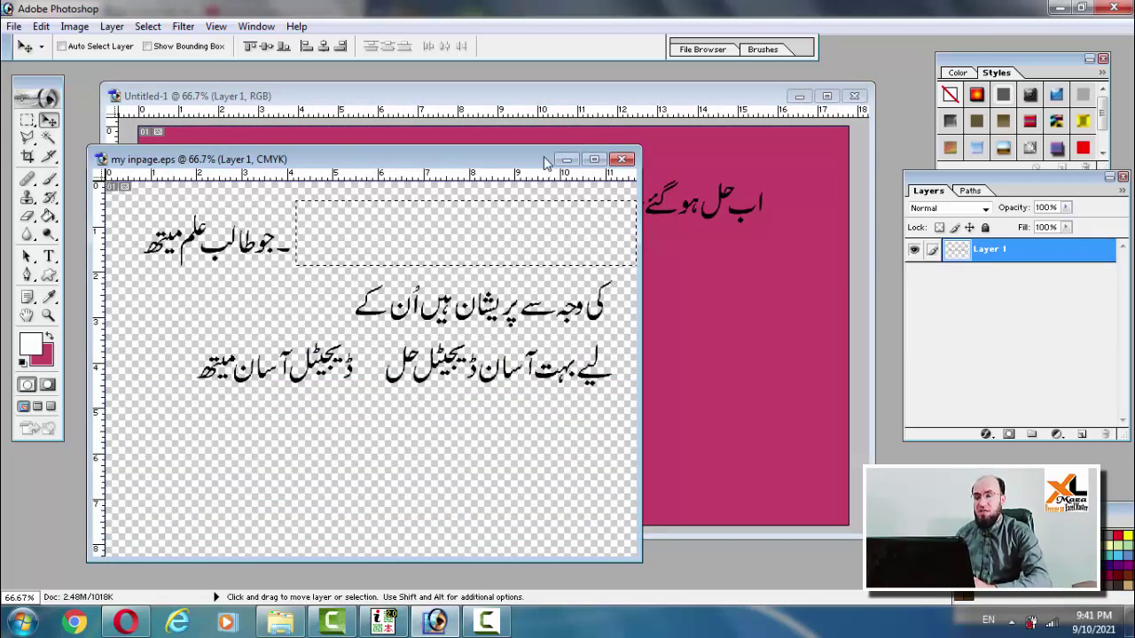
{"action": "left_click_drag", "start_coordinate": [531, 166], "coordinate": [543, 219]}
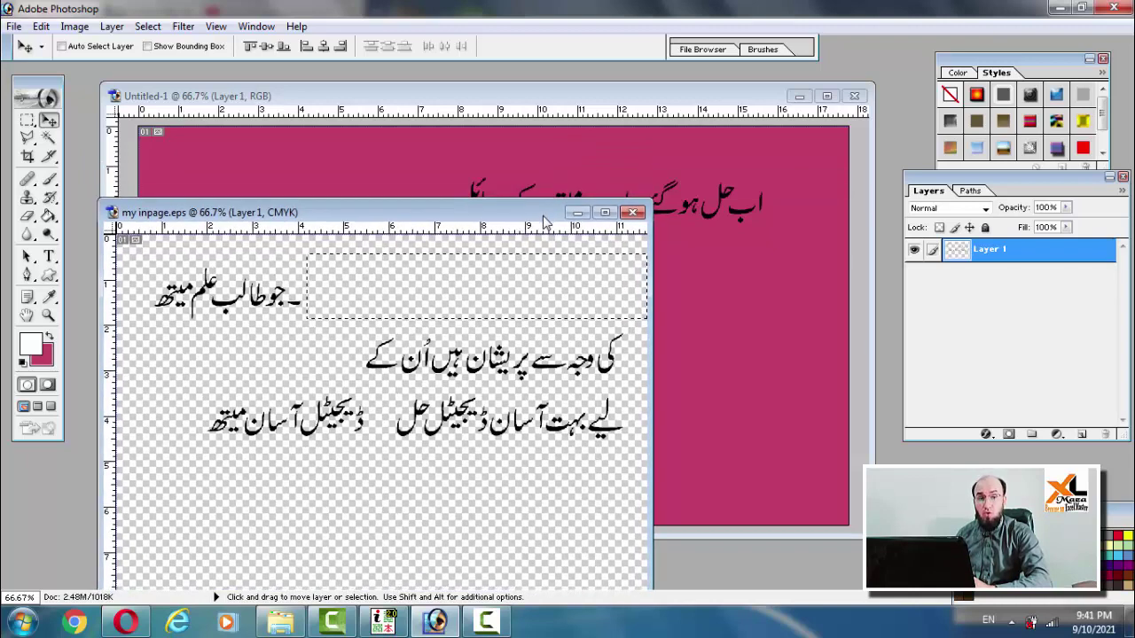
{"action": "key", "text": "ctrl+d"}
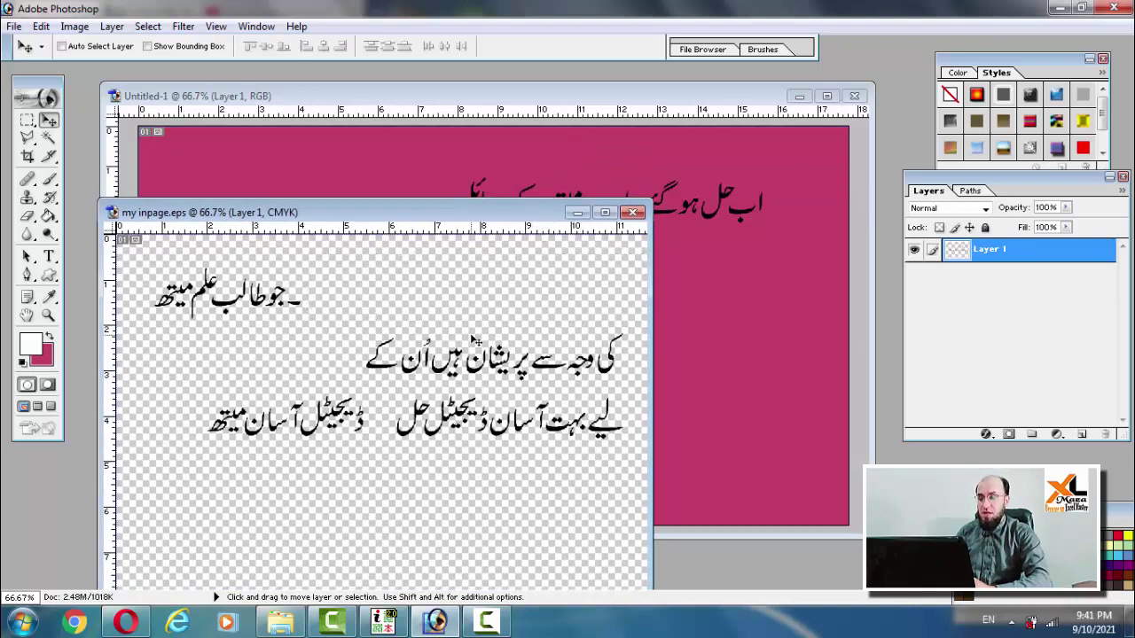
{"action": "key", "text": "m"}
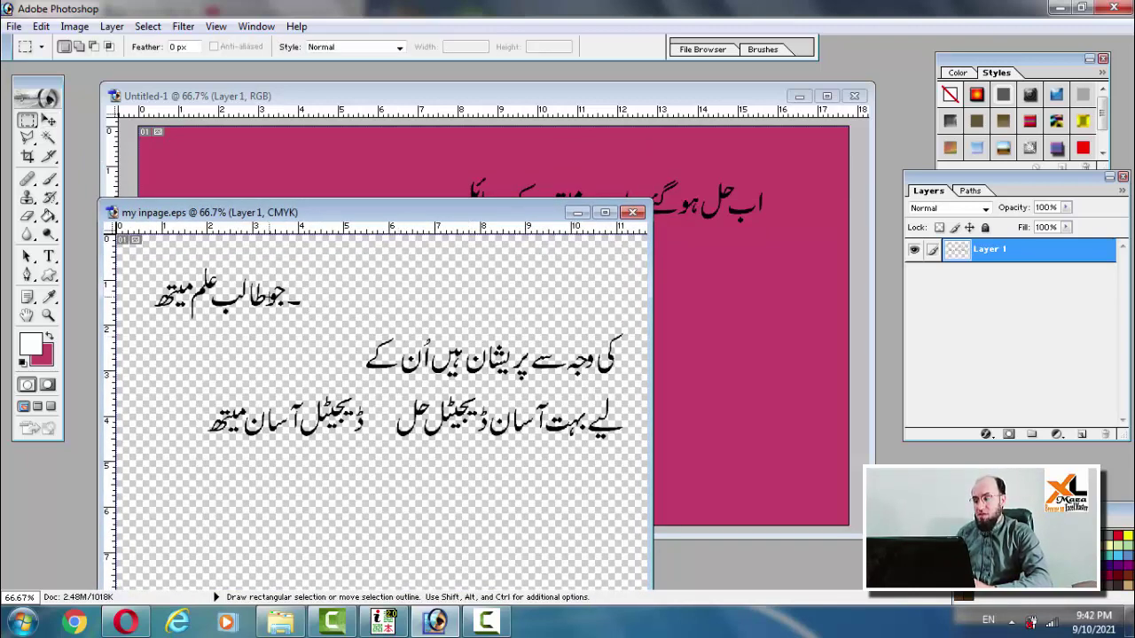
{"action": "left_click_drag", "start_coordinate": [286, 293], "coordinate": [307, 309]}
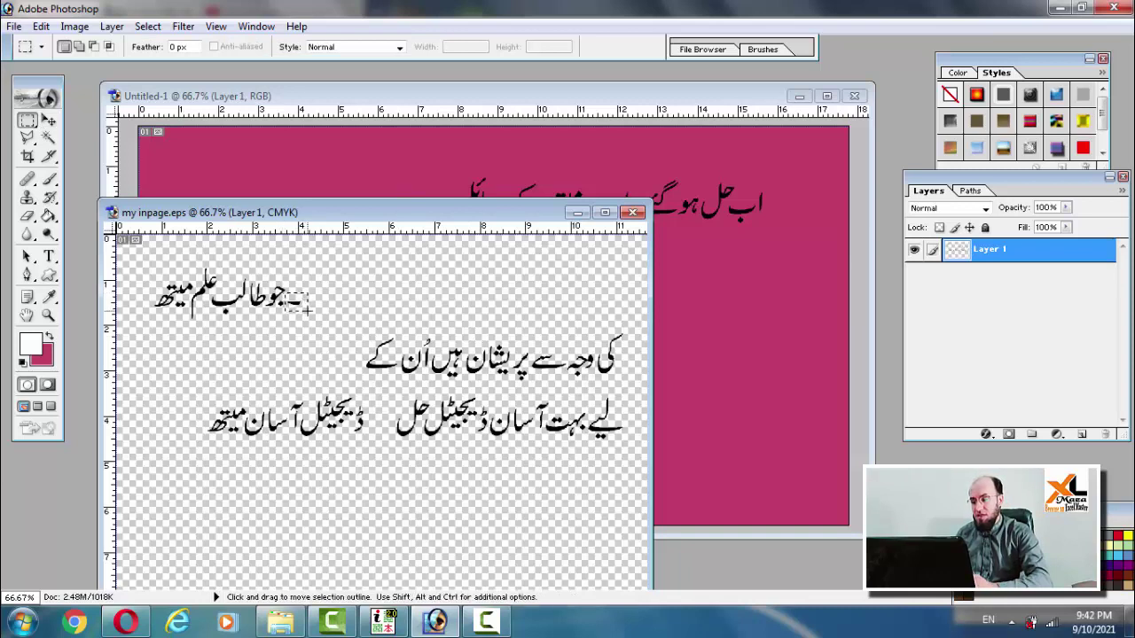
{"action": "key", "text": "ctrl+d"}
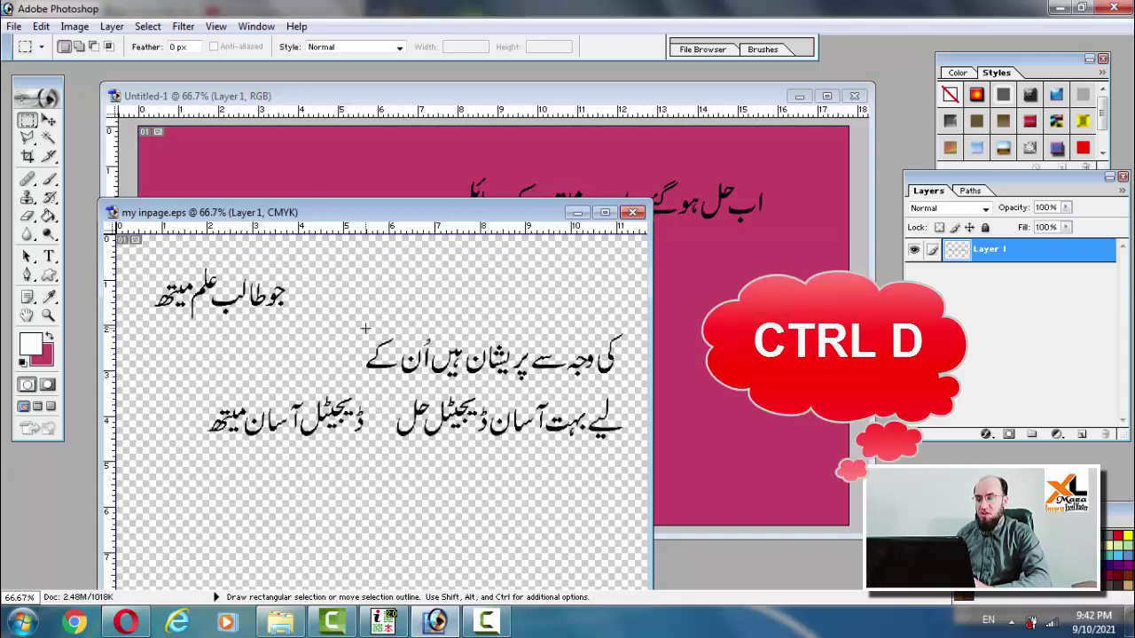
Rearrange the remaining Urdu lines, placing the middle line left and moving the top line down onto it.
{"action": "left_click_drag", "start_coordinate": [361, 328], "coordinate": [638, 388]}
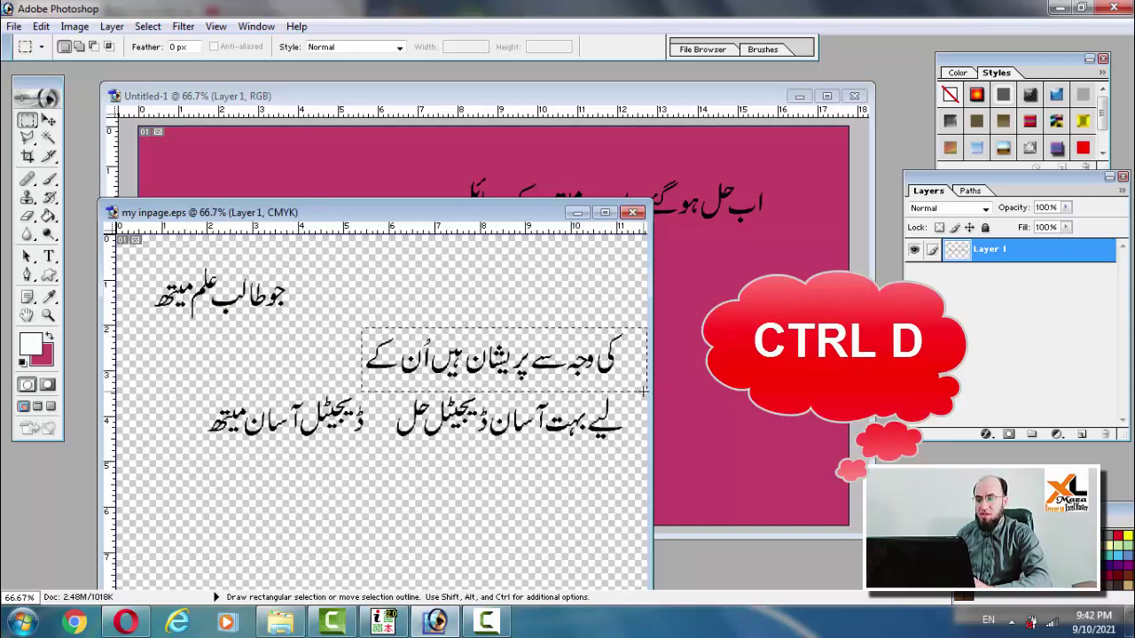
{"action": "key", "text": "v"}
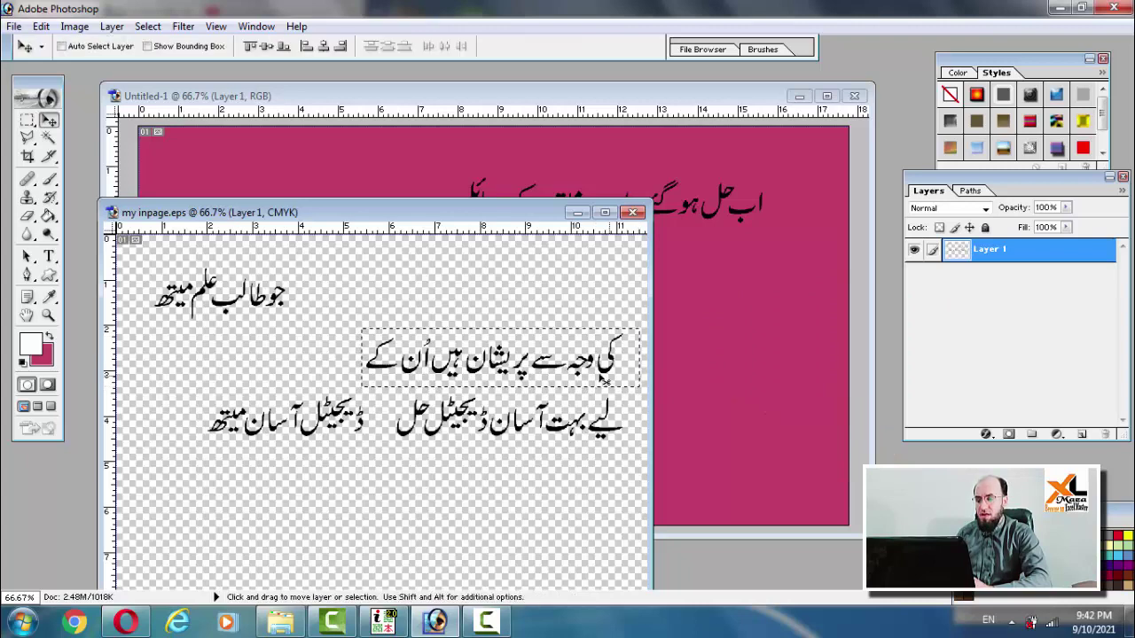
{"action": "mouse_move", "coordinate": [565, 388]}
{"action": "left_mouse_down"}
{"action": "mouse_move", "coordinate": [485, 377]}
{"action": "mouse_move", "coordinate": [412, 397]}
{"action": "left_mouse_up"}
{"action": "left_click_drag", "start_coordinate": [496, 155], "coordinate": [408, 345]}
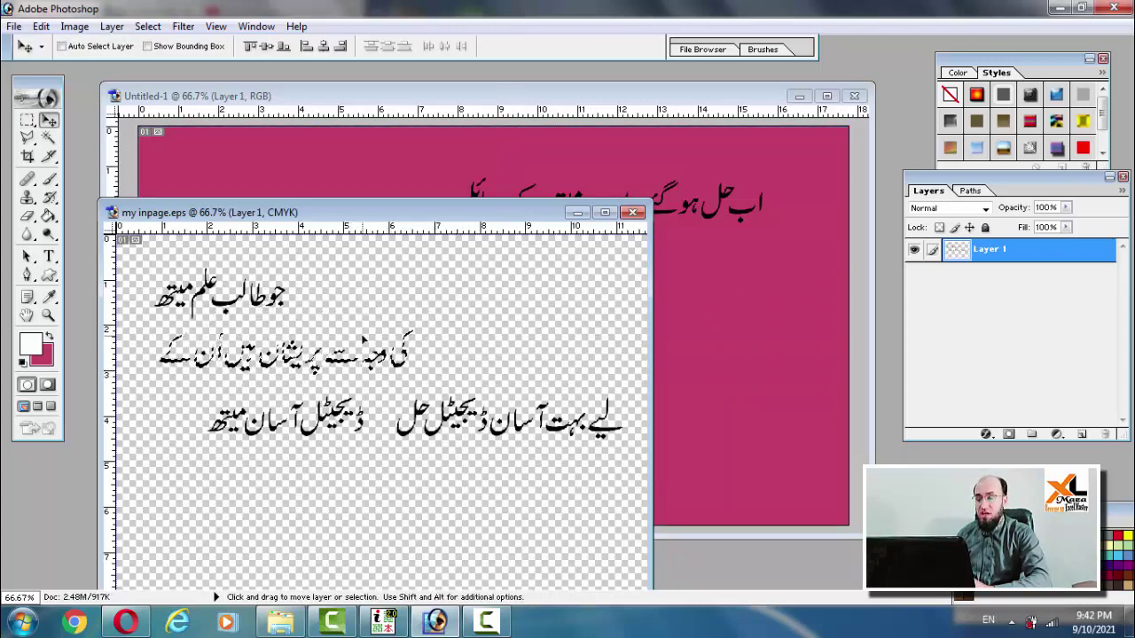
{"action": "key", "text": "m"}
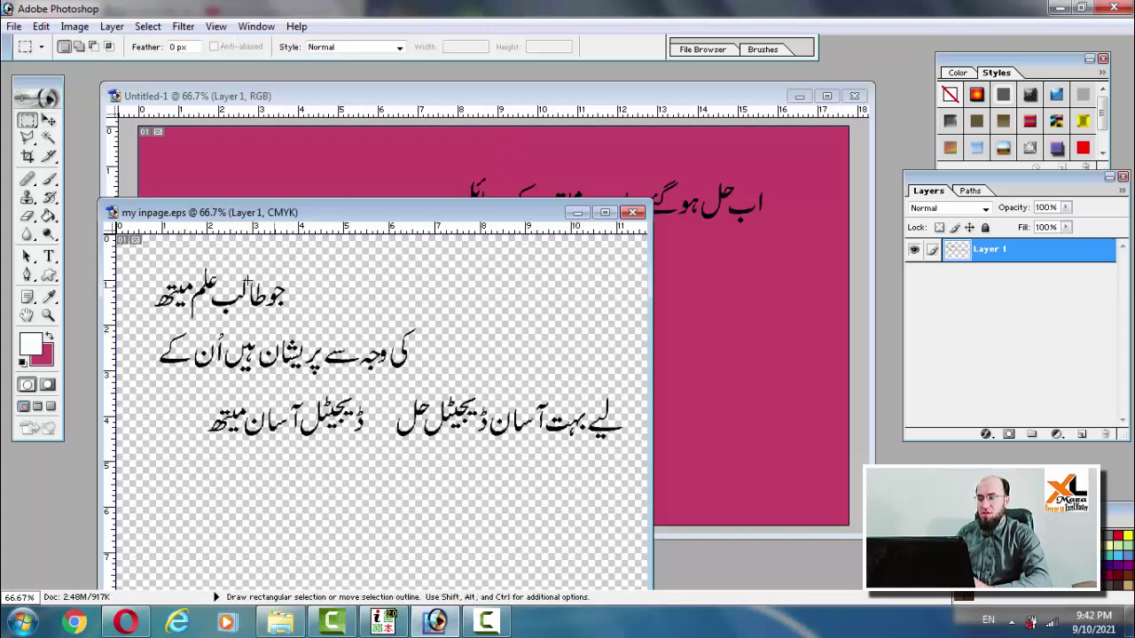
{"action": "left_click_drag", "start_coordinate": [270, 305], "coordinate": [326, 323]}
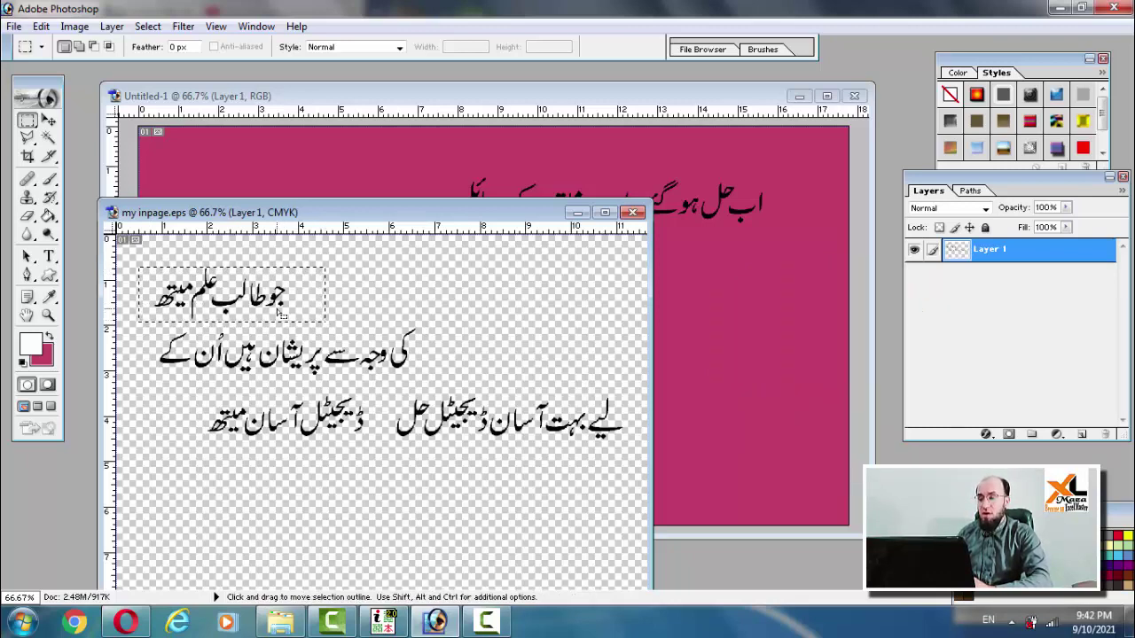
{"action": "key", "text": "v"}
{"action": "left_click_drag", "start_coordinate": [282, 310], "coordinate": [478, 346]}
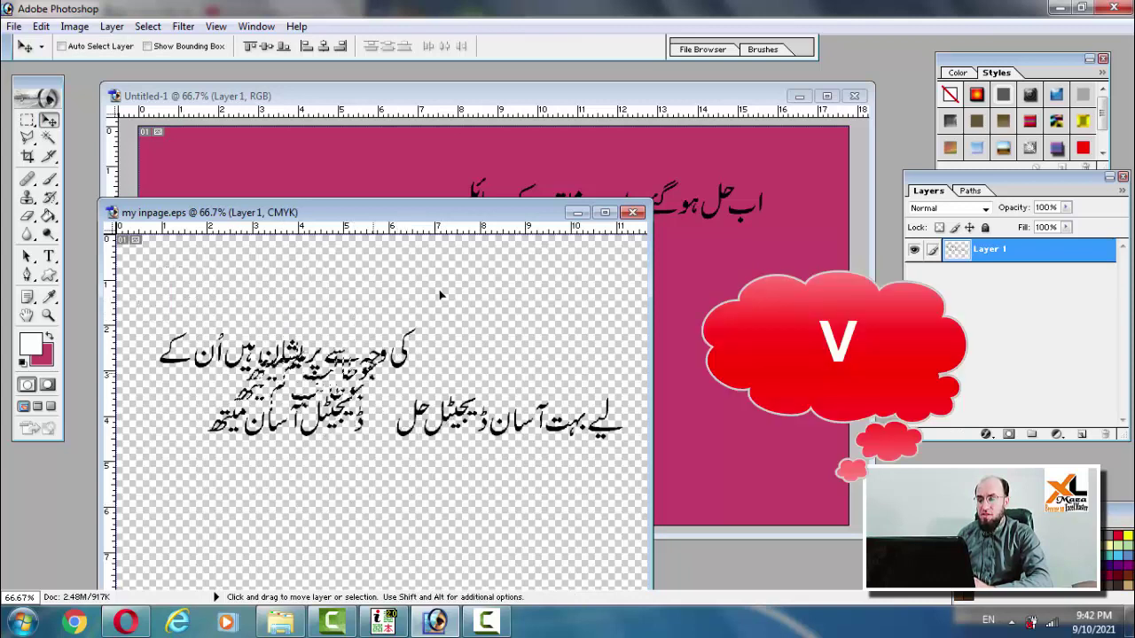
{"action": "key", "text": "ctrl+z"}
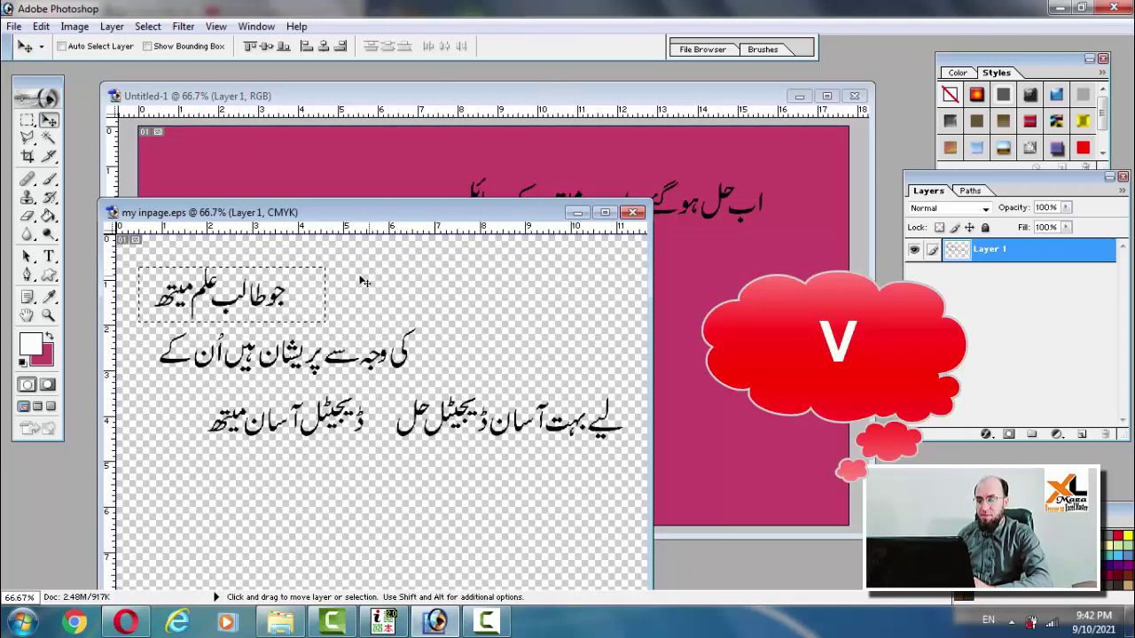
{"action": "left_click_drag", "start_coordinate": [301, 303], "coordinate": [551, 348]}
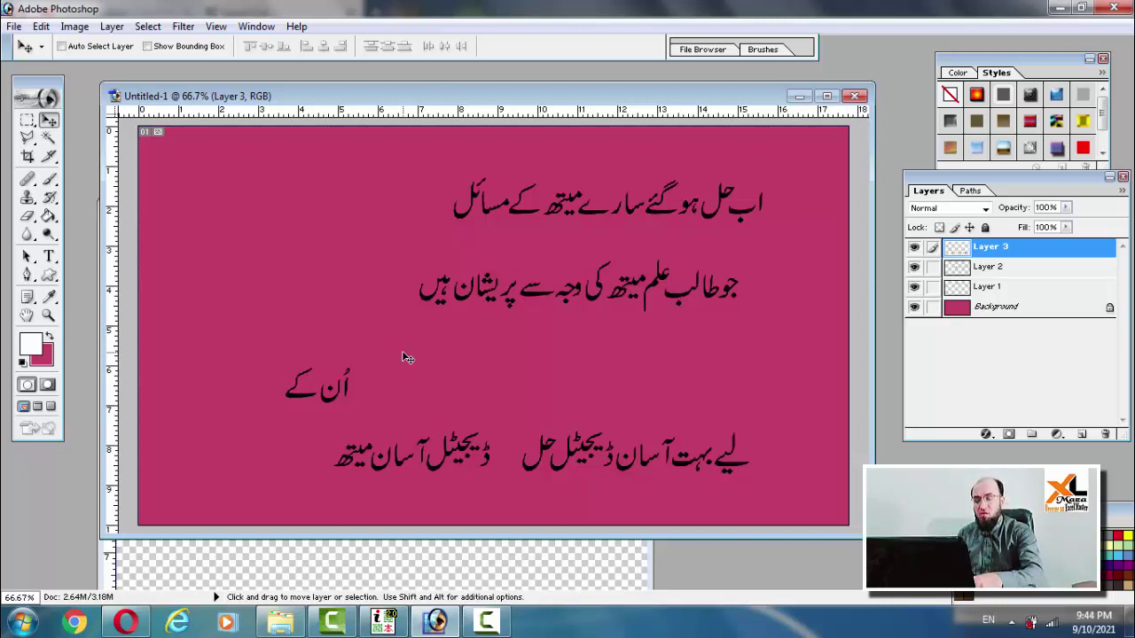
Open the math2.png image file.
{"action": "key", "text": "ctrl+o"}
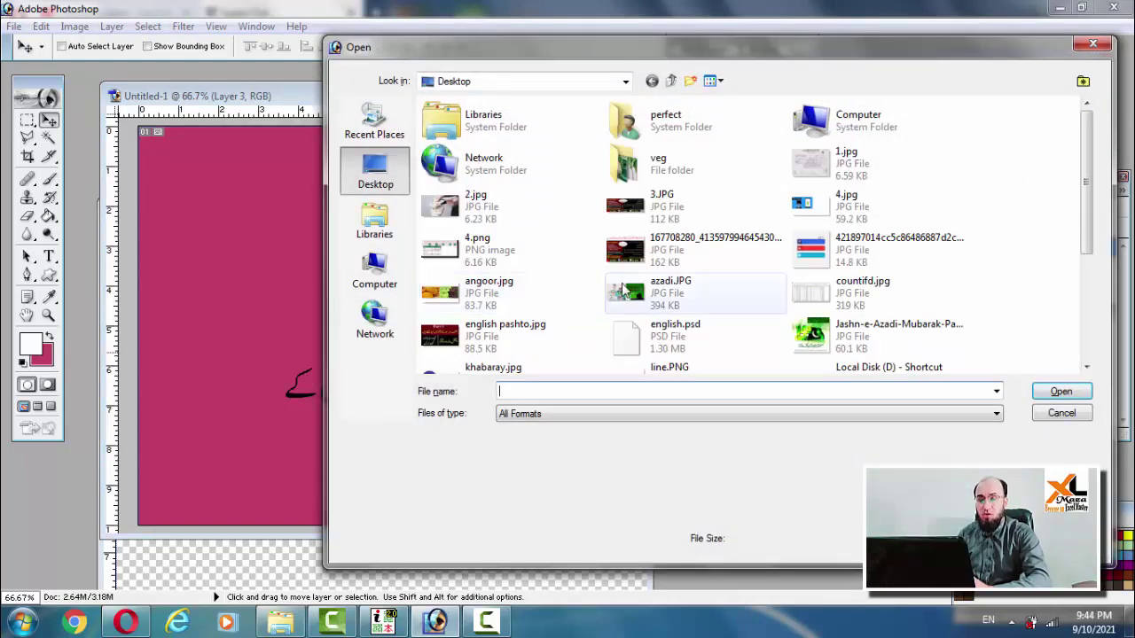
{"action": "left_click", "coordinate": [640, 295]}
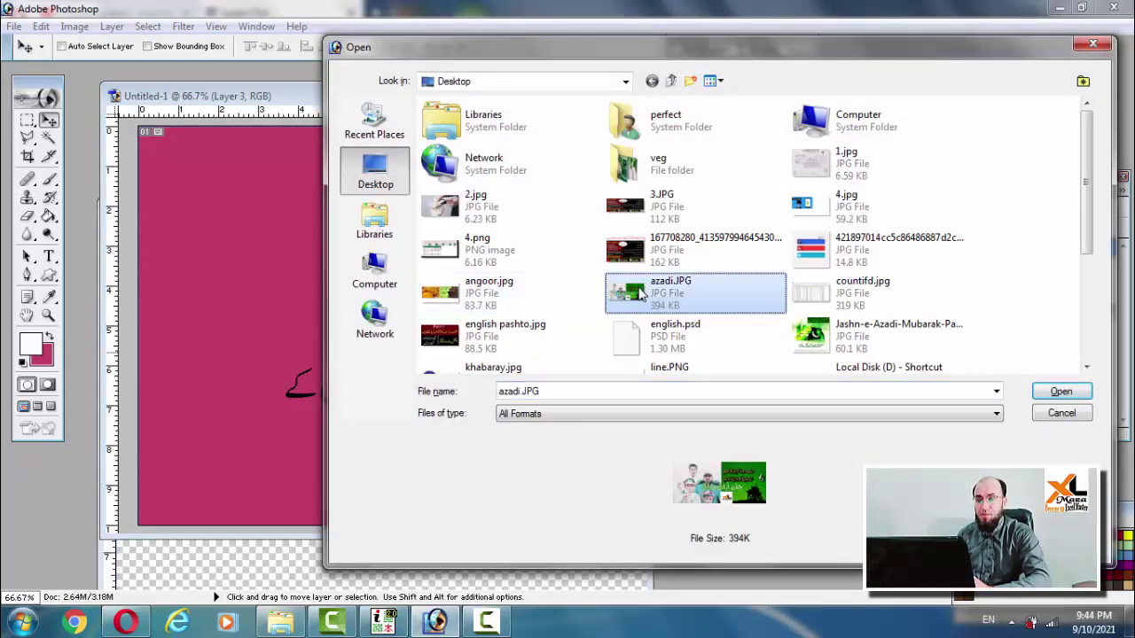
{"action": "key", "text": "Down"}
{"action": "key", "text": "Down"}
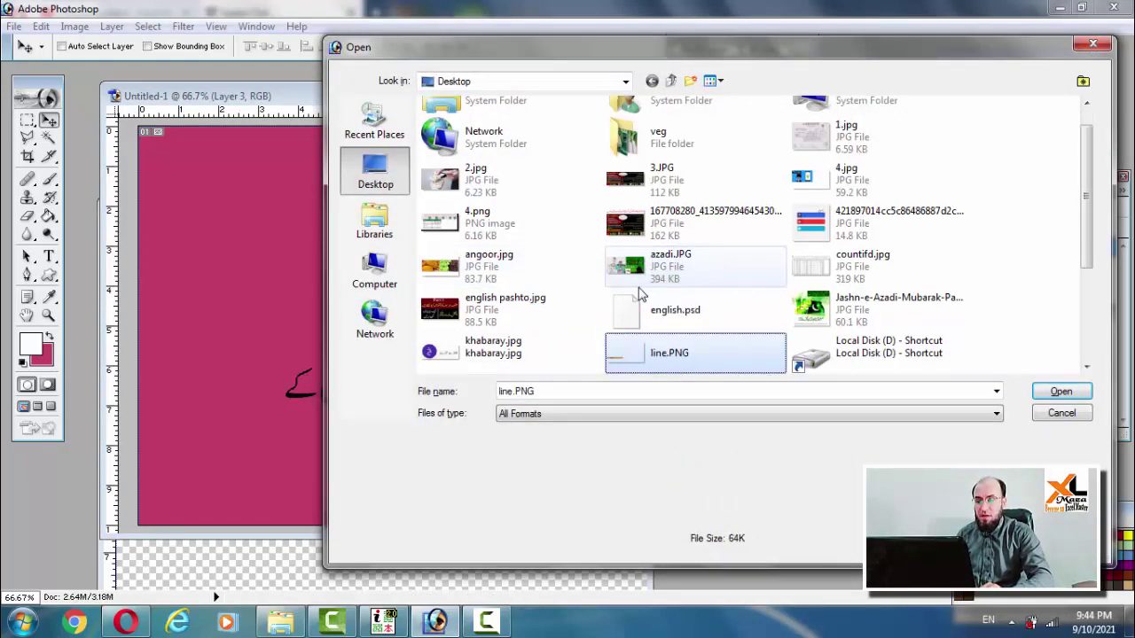
{"action": "key", "text": "Down"}
{"action": "key", "text": "Down"}
{"action": "key", "text": "Up"}
{"action": "key", "text": "Left"}
{"action": "key", "text": "Down"}
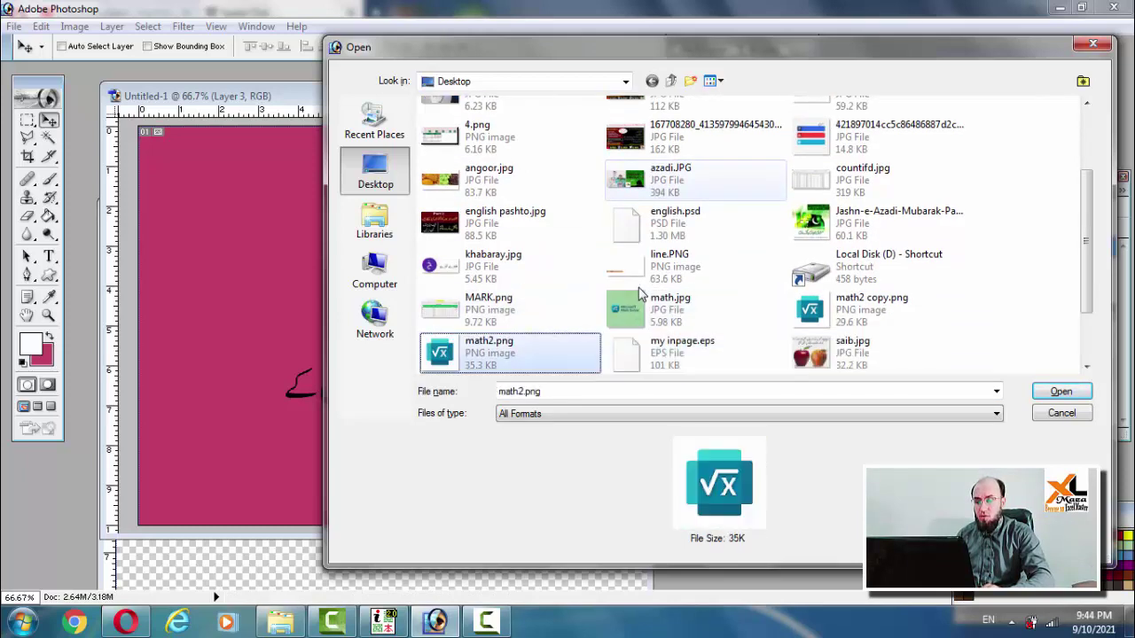
{"action": "left_click", "coordinate": [1055, 391]}
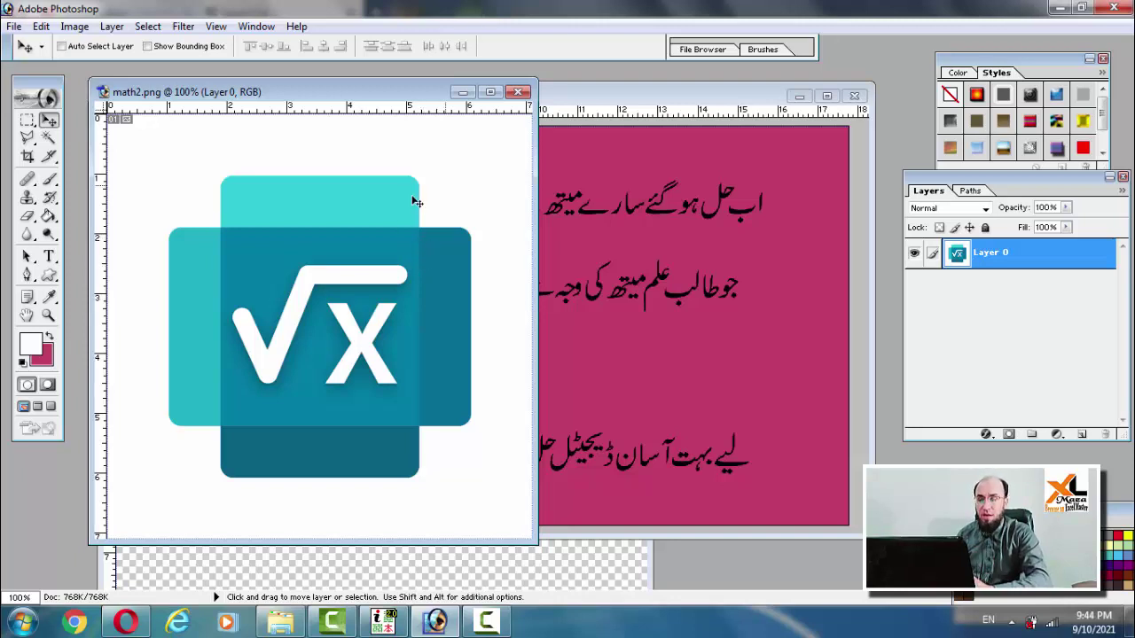
Isolate the √x logo with Magic Wand plus inverse selection and copy it into the banner.
{"action": "left_click", "coordinate": [50, 140]}
{"action": "left_click", "coordinate": [155, 156]}
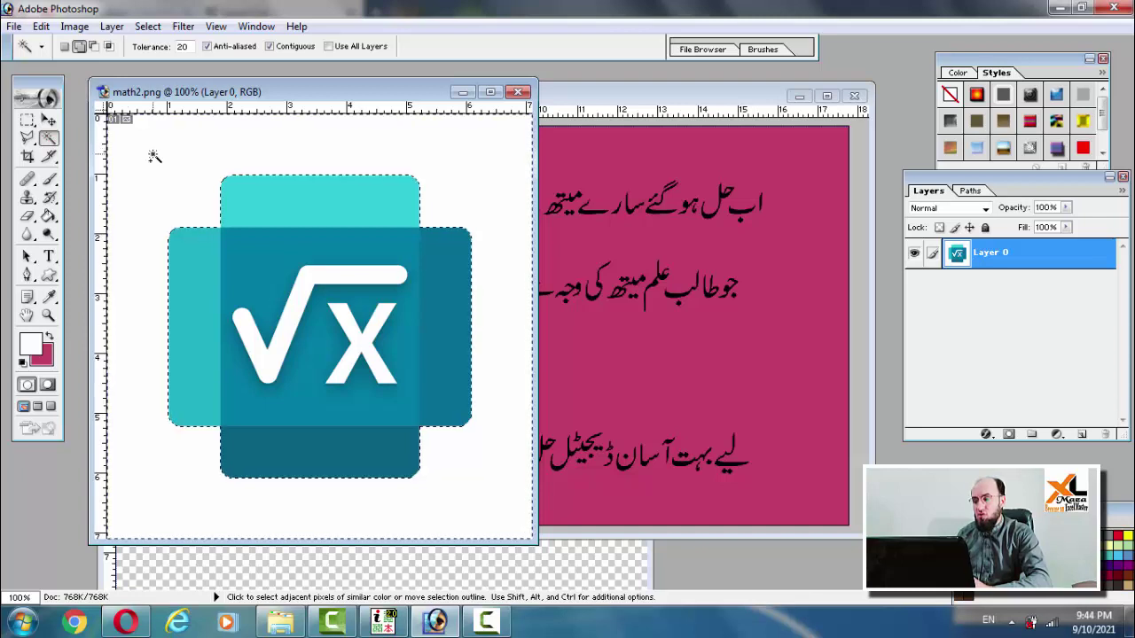
{"action": "key", "text": "ctrl+shift+i"}
{"action": "key", "text": "ctrl+shift+i"}
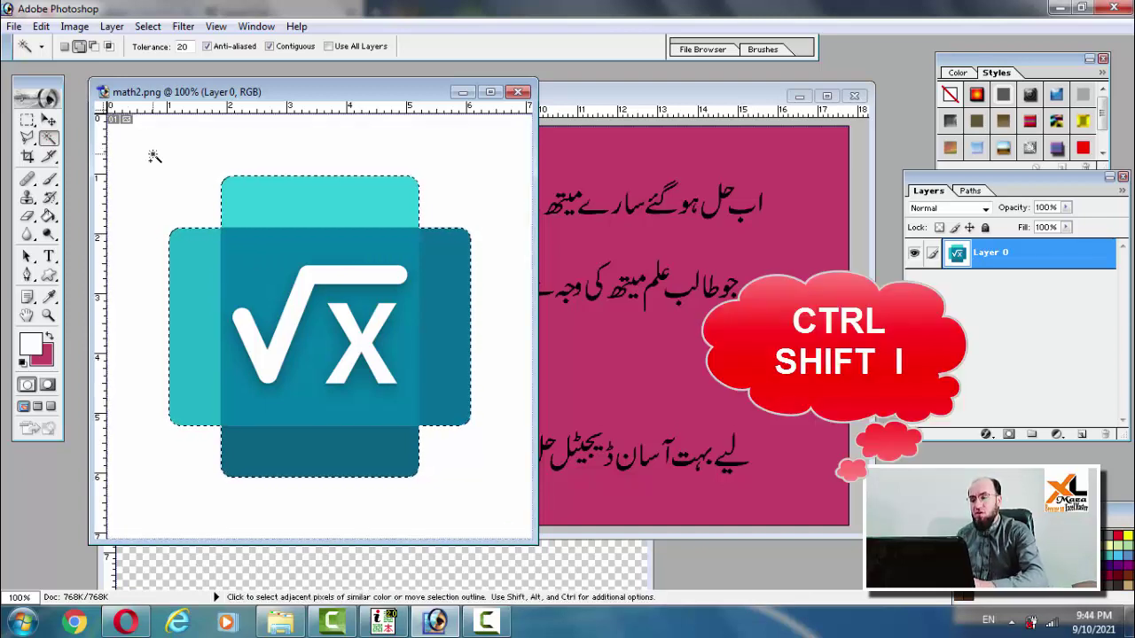
{"action": "key", "text": "v"}
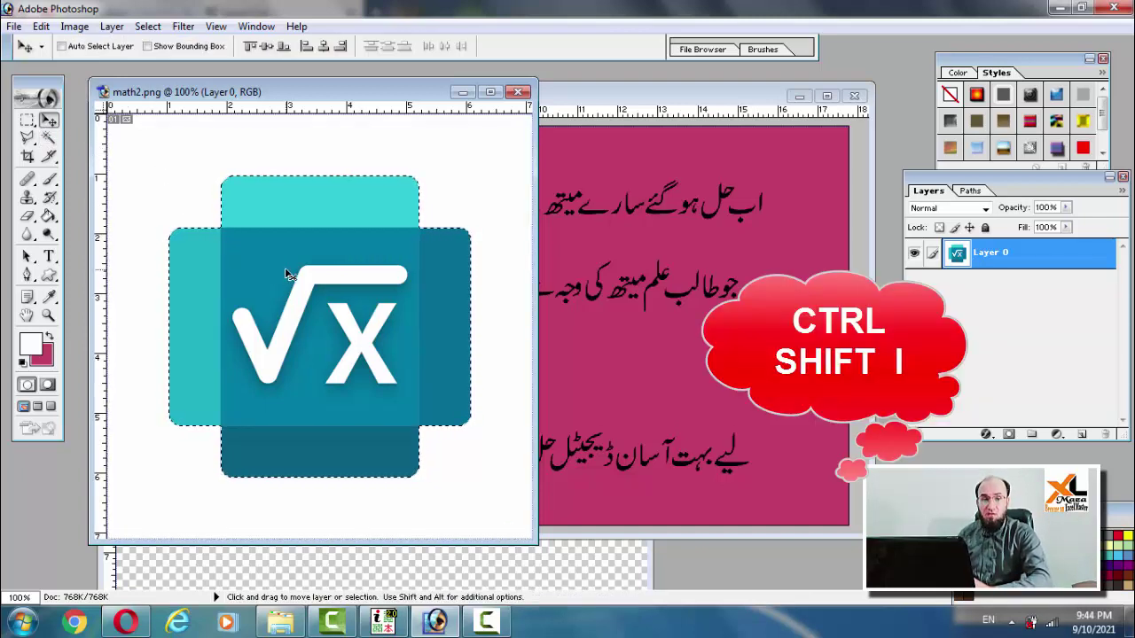
{"action": "left_click_drag", "start_coordinate": [284, 276], "coordinate": [625, 346]}
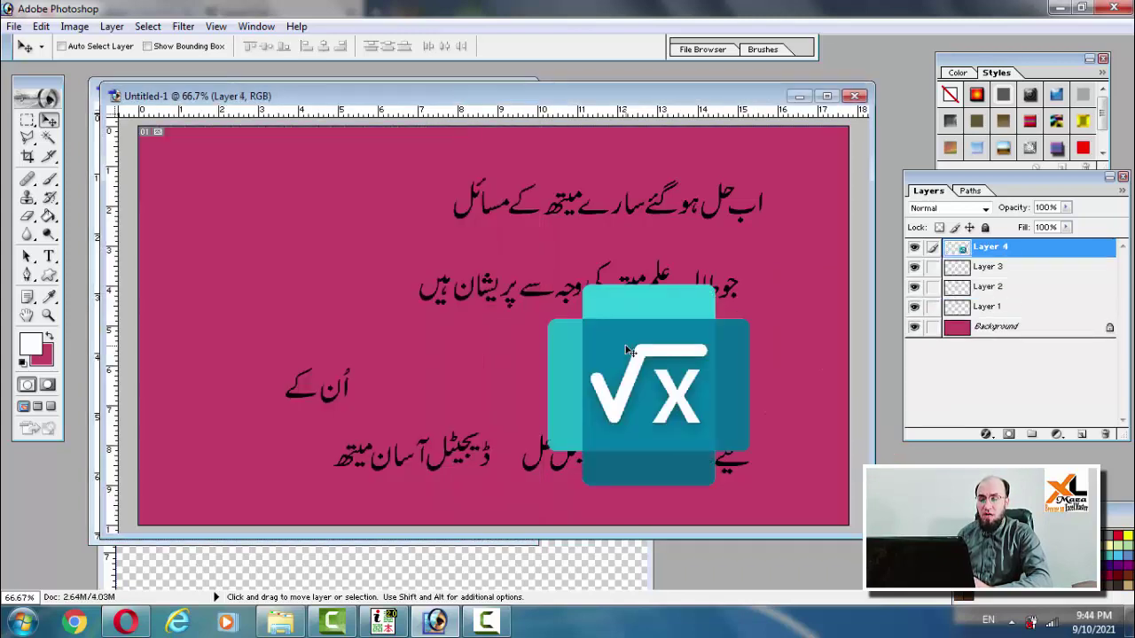
Shrink the √x logo with Free Transform and place it in the banner's top-left corner.
{"action": "key", "text": "ctrl+t"}
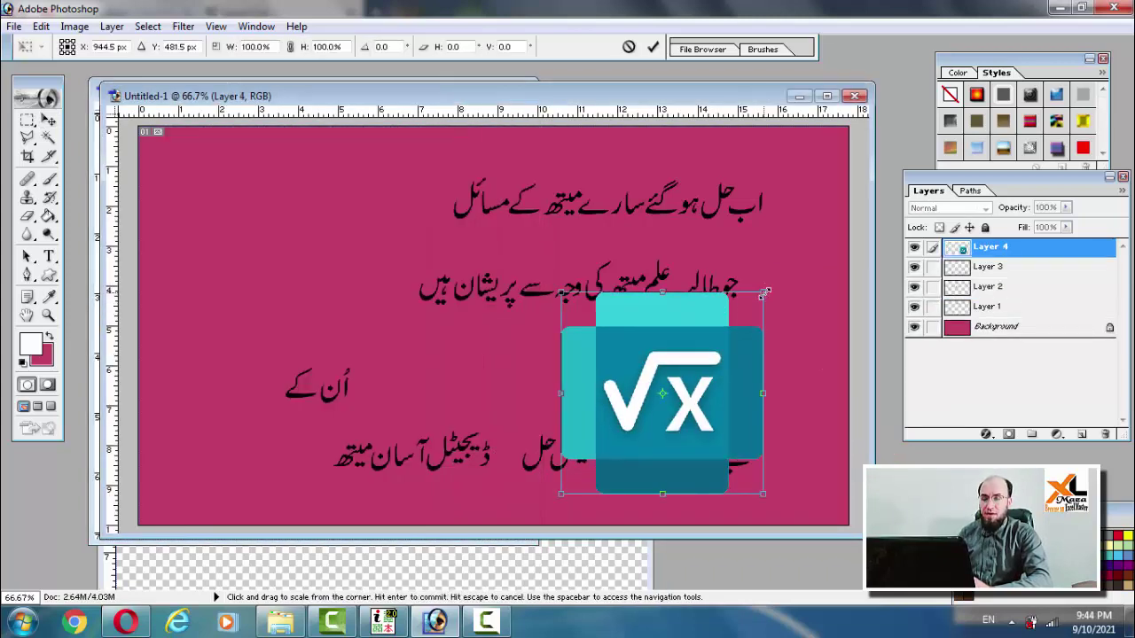
{"action": "left_click_drag", "start_coordinate": [762, 291], "coordinate": [713, 360]}
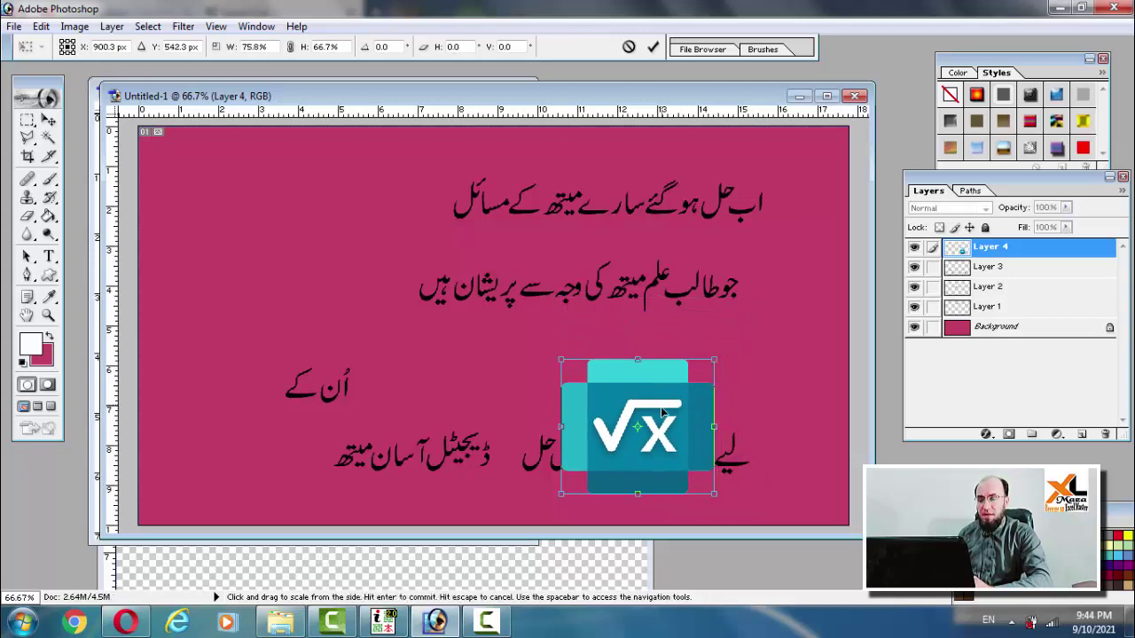
{"action": "mouse_move", "coordinate": [638, 409]}
{"action": "left_mouse_down"}
{"action": "mouse_move", "coordinate": [357, 288]}
{"action": "mouse_move", "coordinate": [244, 184]}
{"action": "left_mouse_up"}
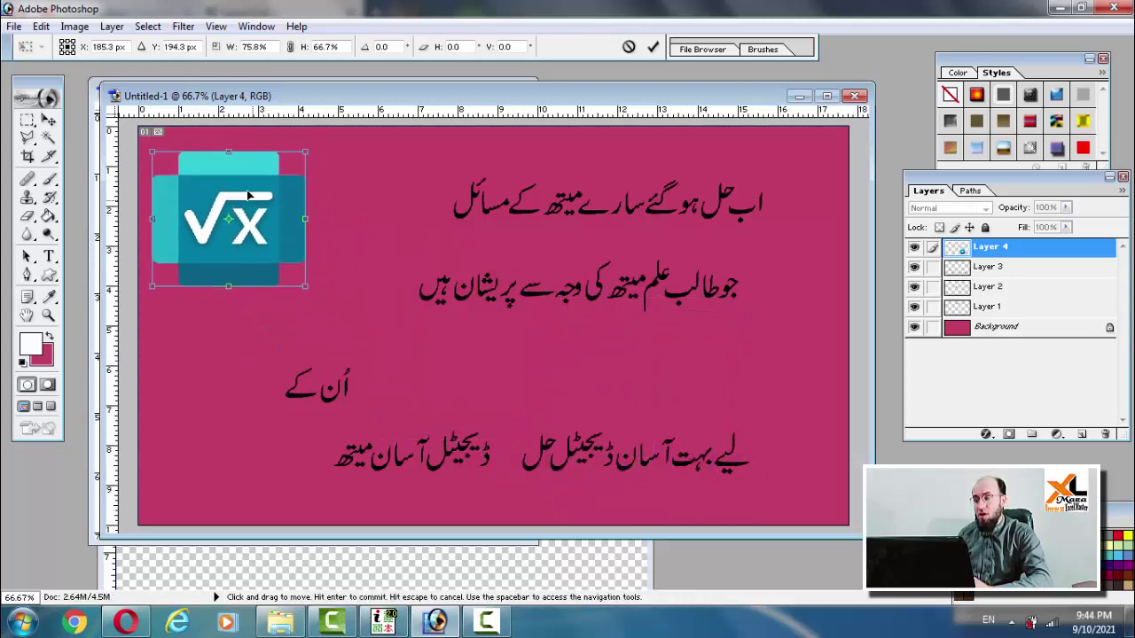
{"action": "key", "text": "Return"}
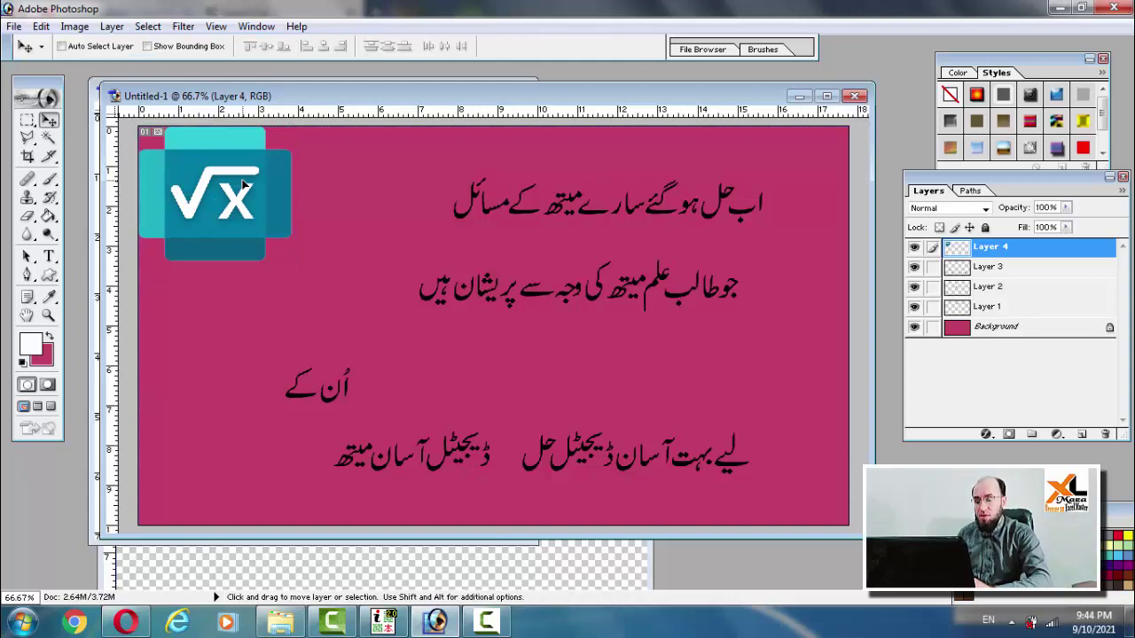
{"action": "key", "text": "ctrl+o"}
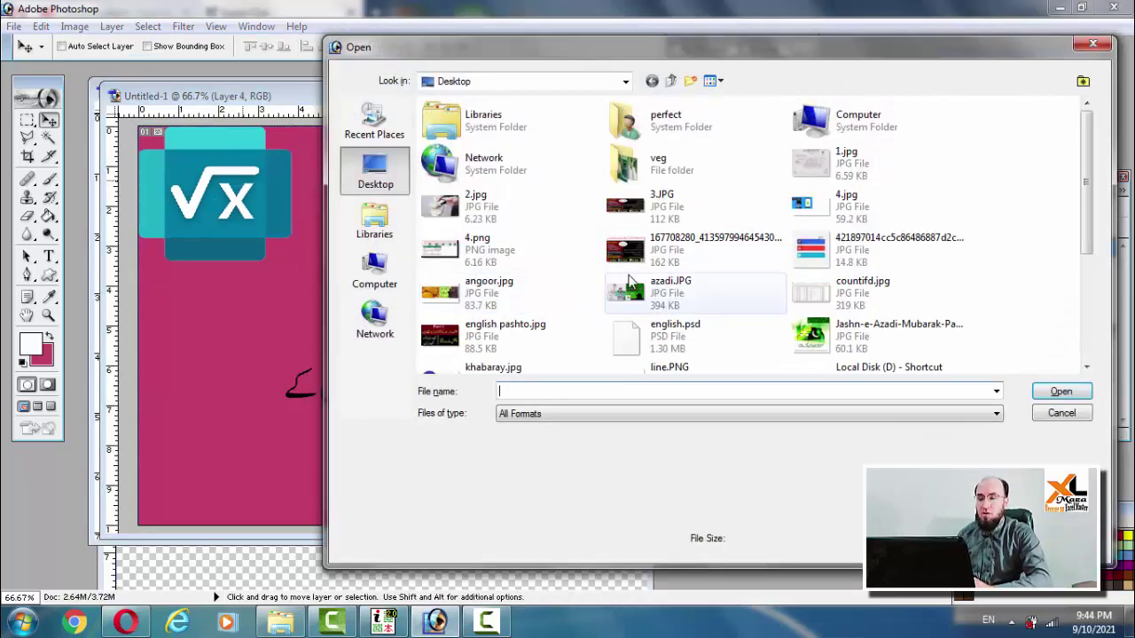
Open math.jpg and position its window over the banner.
{"action": "left_click", "coordinate": [629, 290]}
{"action": "key", "text": "Down"}
{"action": "key", "text": "Down"}
{"action": "key", "text": "Down"}
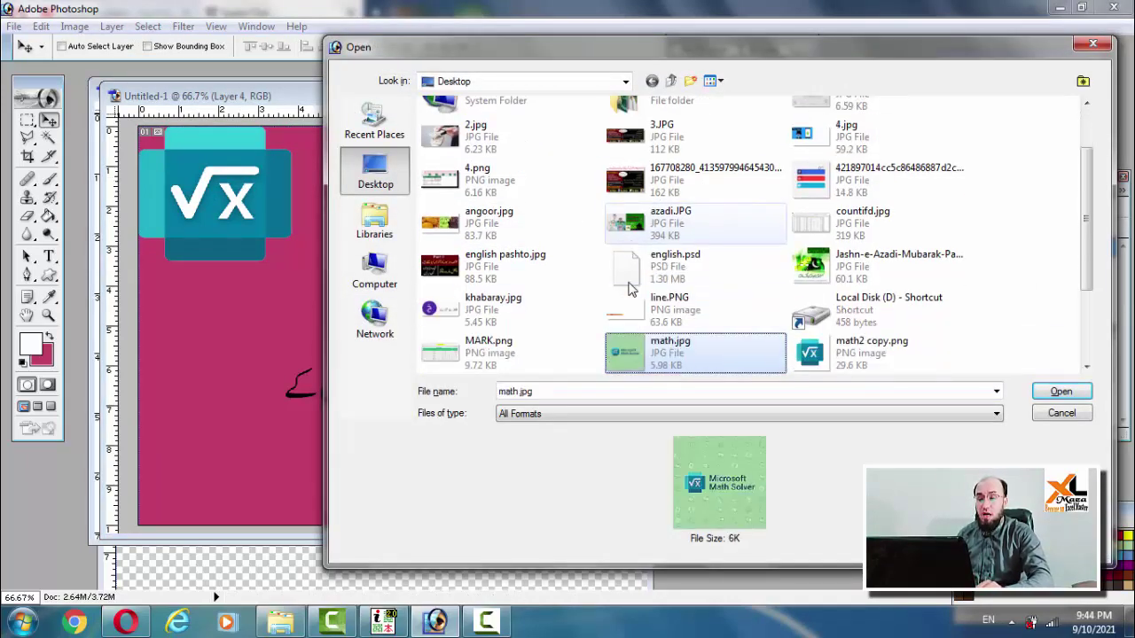
{"action": "key", "text": "Up"}
{"action": "key", "text": "Down"}
{"action": "key", "text": "Return"}
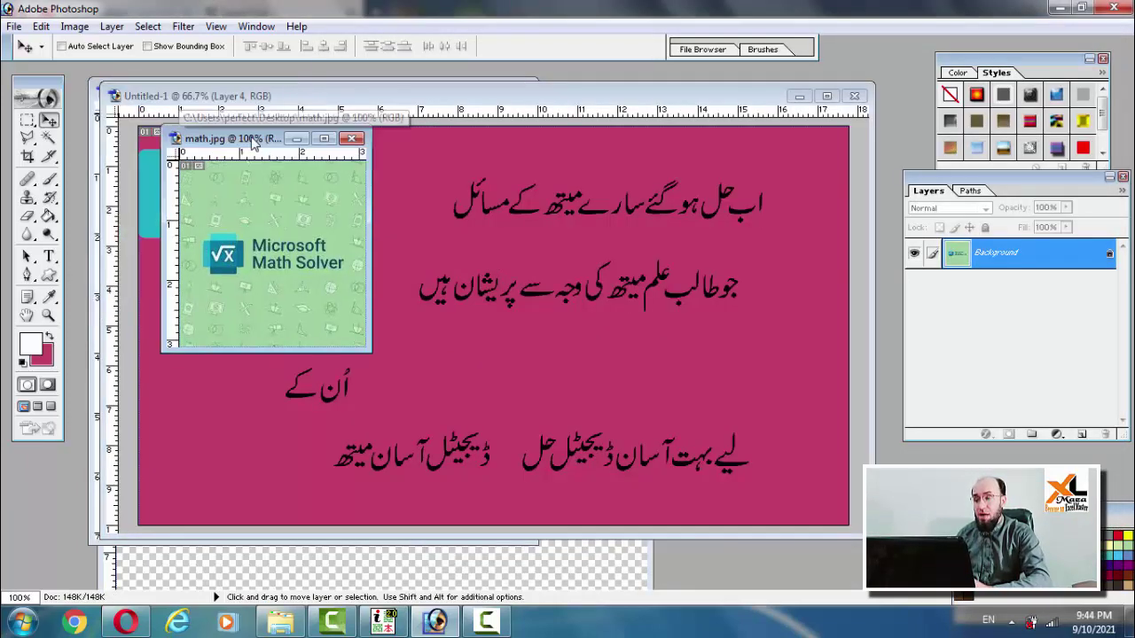
{"action": "left_click_drag", "start_coordinate": [181, 97], "coordinate": [213, 142]}
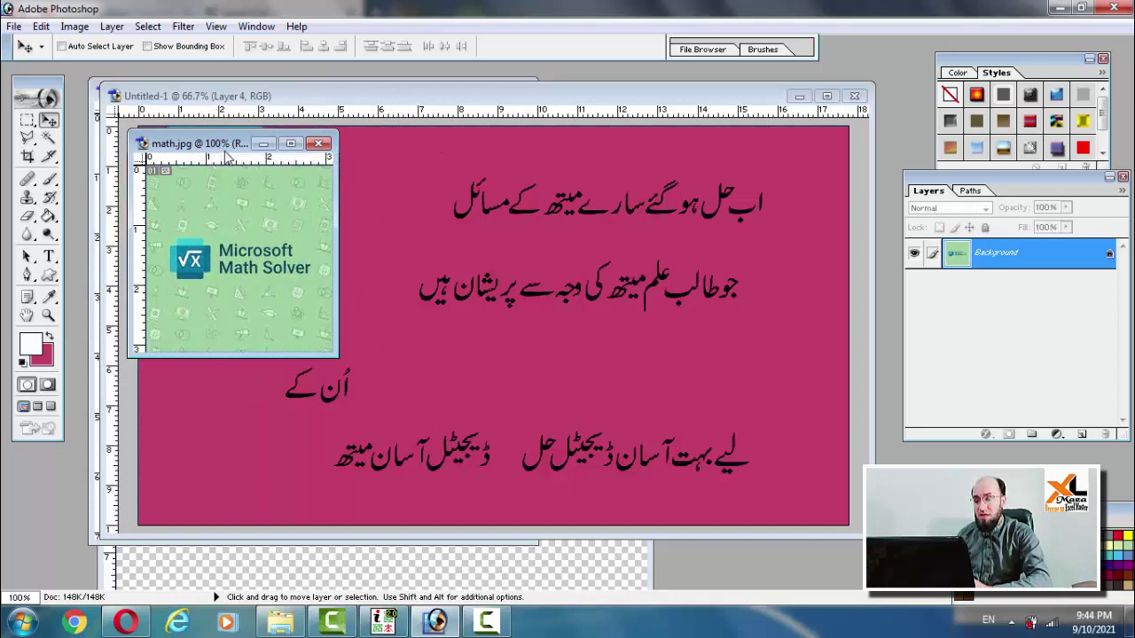
Copy the whole Math Solver picture into the banner, enlarge it, and move it bottom-left.
{"action": "left_click", "coordinate": [27, 121]}
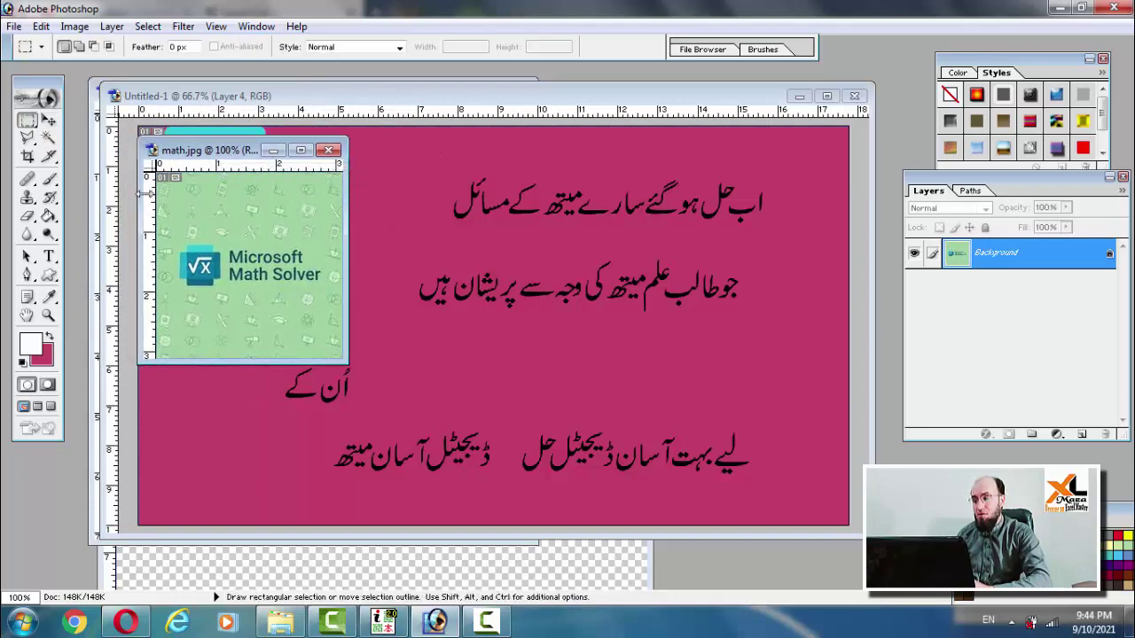
{"action": "left_click_drag", "start_coordinate": [156, 191], "coordinate": [339, 341]}
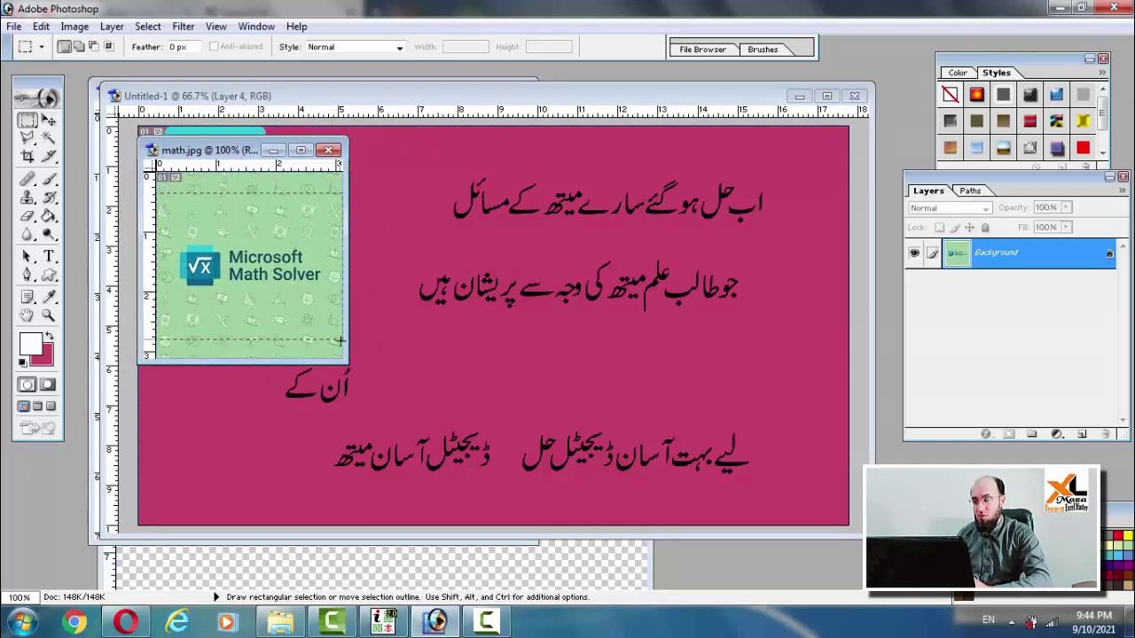
{"action": "key", "text": "v"}
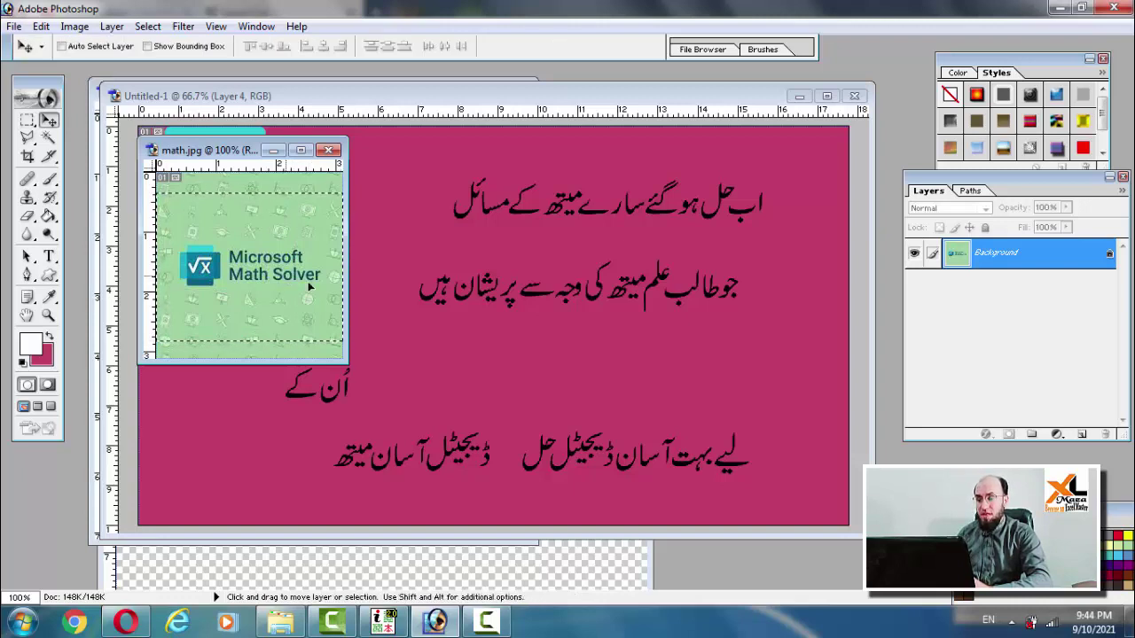
{"action": "mouse_move", "coordinate": [288, 282]}
{"action": "left_mouse_down"}
{"action": "mouse_move", "coordinate": [443, 341]}
{"action": "mouse_move", "coordinate": [298, 338]}
{"action": "mouse_move", "coordinate": [252, 314]}
{"action": "mouse_move", "coordinate": [206, 310]}
{"action": "left_mouse_up"}
{"action": "key", "text": "ctrl+t"}
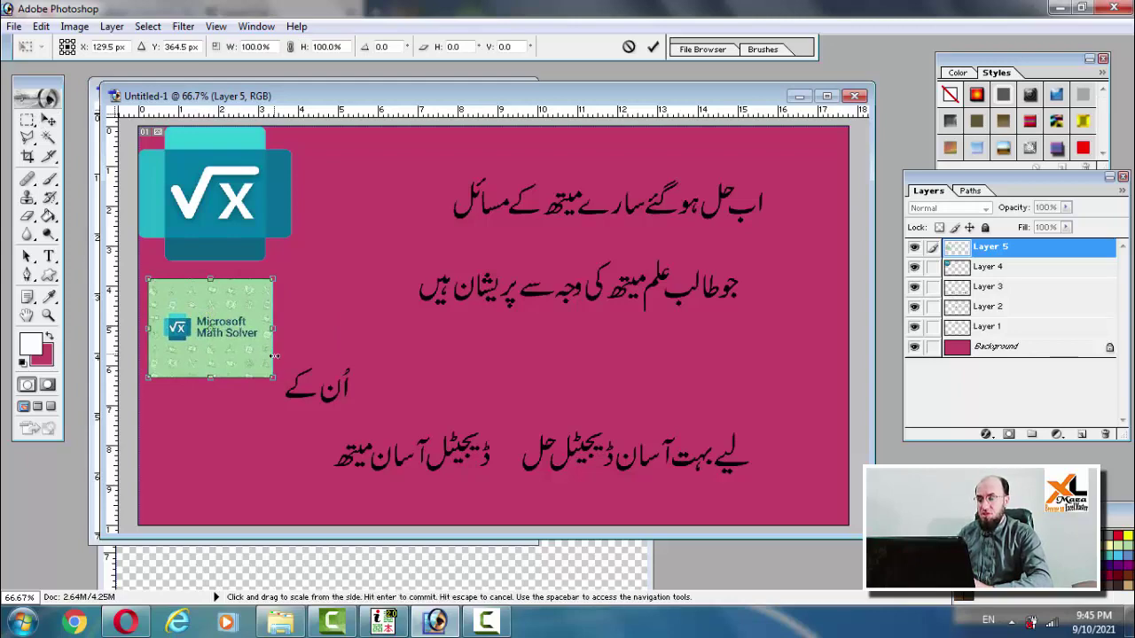
{"action": "mouse_move", "coordinate": [272, 377]}
{"action": "left_mouse_down"}
{"action": "mouse_move", "coordinate": [369, 448]}
{"action": "mouse_move", "coordinate": [328, 300]}
{"action": "mouse_move", "coordinate": [308, 366]}
{"action": "mouse_move", "coordinate": [301, 339]}
{"action": "left_mouse_up"}
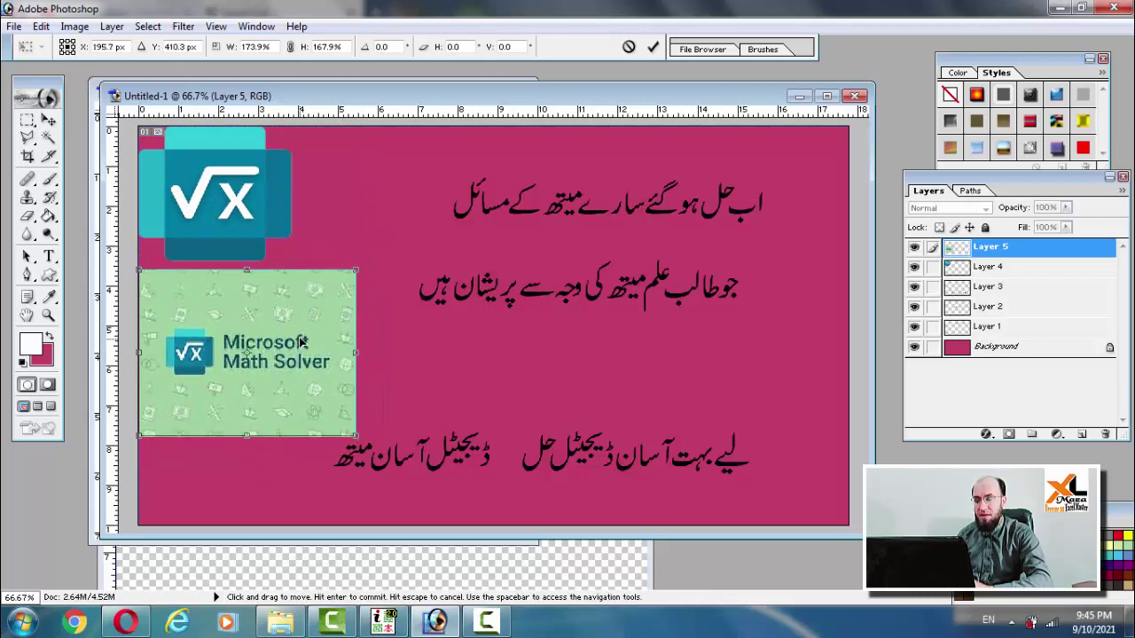
{"action": "key", "text": "Return"}
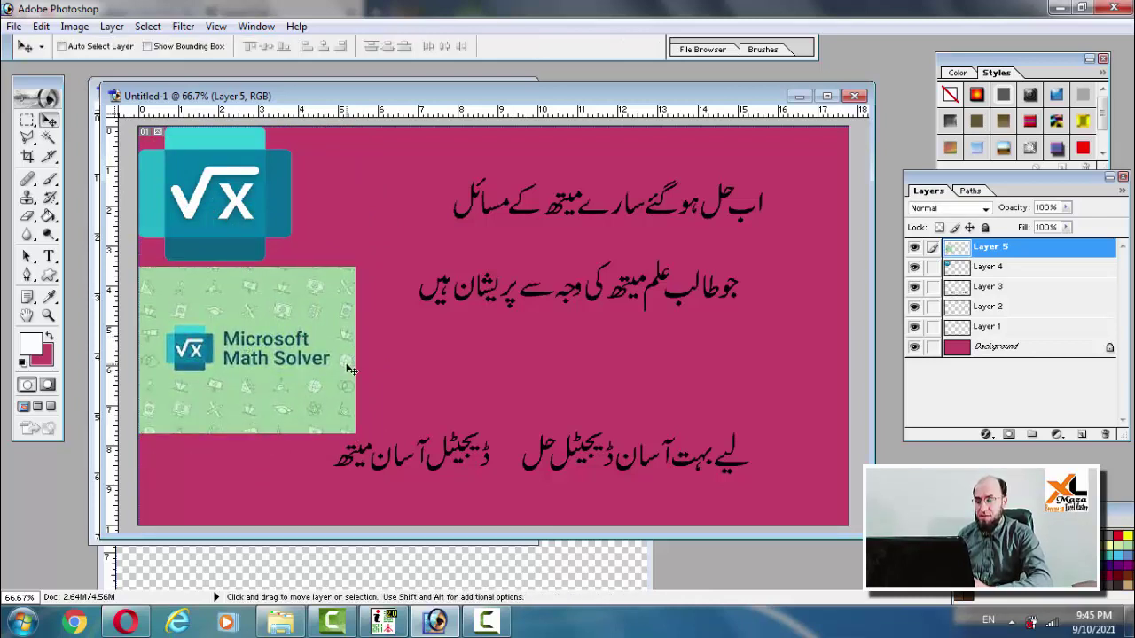
{"action": "left_click_drag", "start_coordinate": [309, 345], "coordinate": [308, 438]}
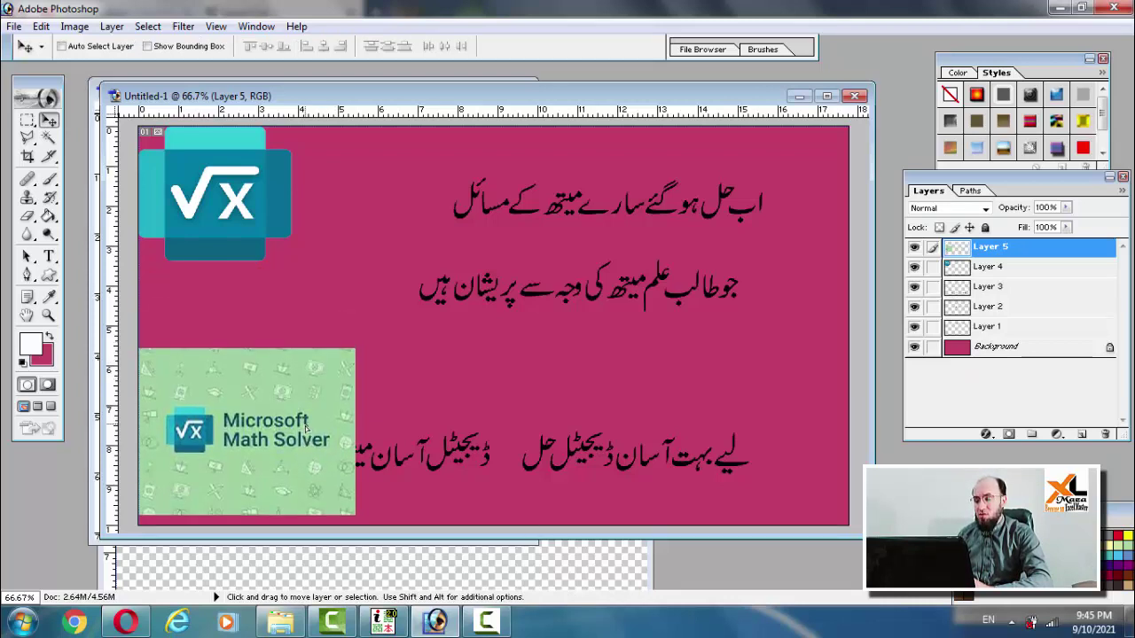
Move the √x logo on Layer 4 to the banner's bottom-right corner.
{"action": "right_click", "coordinate": [241, 209]}
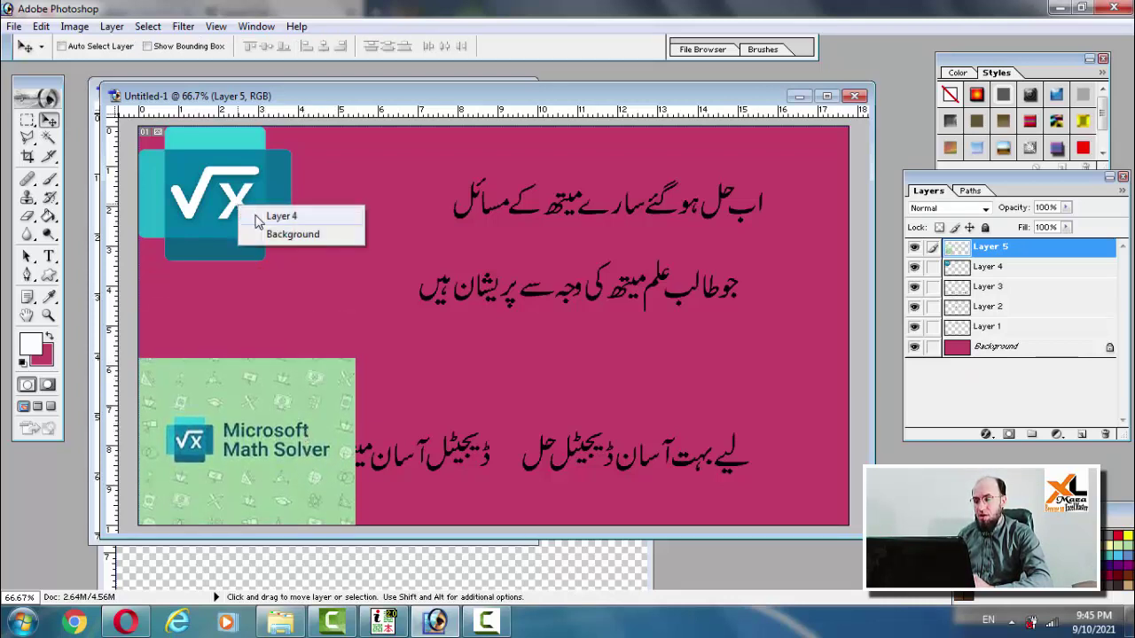
{"action": "left_click", "coordinate": [262, 217]}
{"action": "mouse_move", "coordinate": [240, 206]}
{"action": "left_mouse_down"}
{"action": "mouse_move", "coordinate": [778, 431]}
{"action": "mouse_move", "coordinate": [799, 470]}
{"action": "left_mouse_up"}
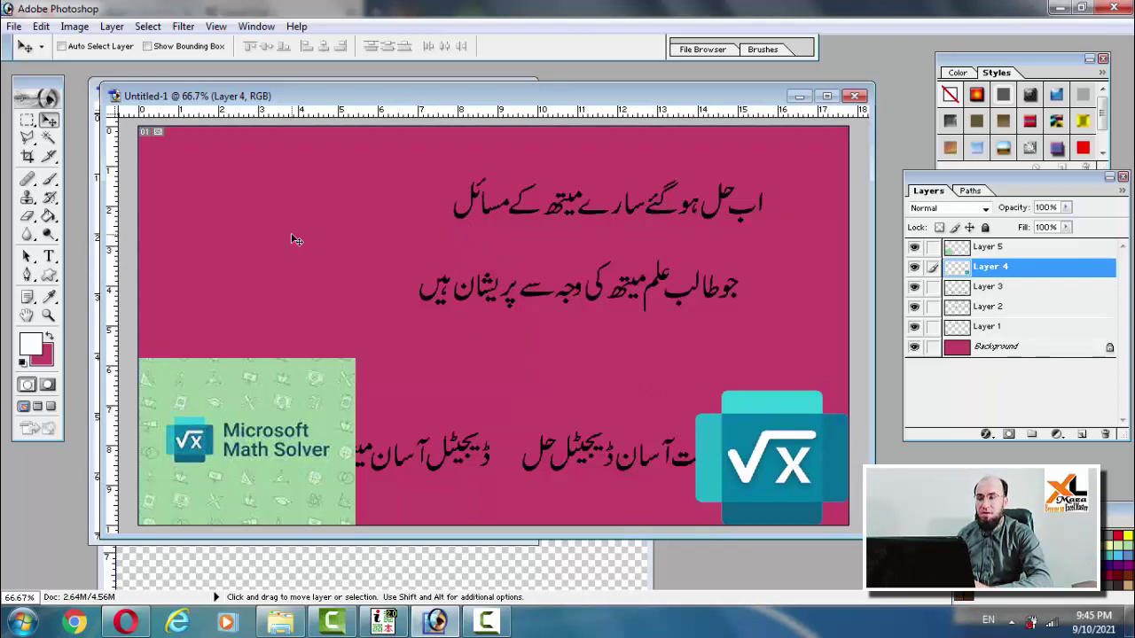
Shift the Layer 1 Urdu headline toward the top right and scale it larger.
{"action": "left_click", "coordinate": [977, 287]}
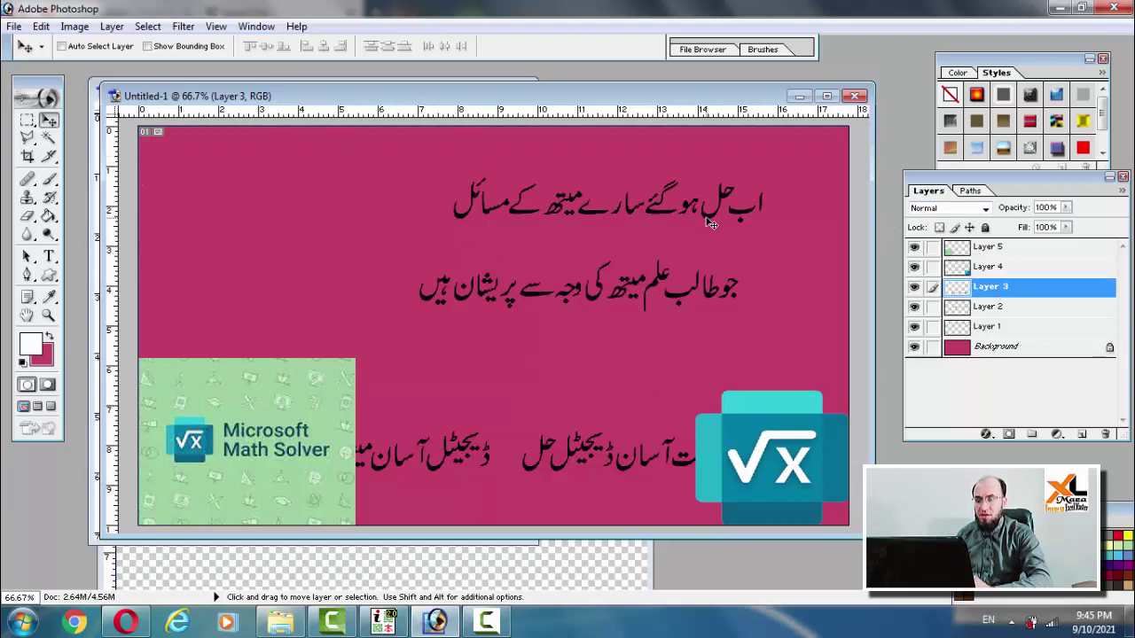
{"action": "right_click", "coordinate": [709, 224]}
{"action": "left_click", "coordinate": [753, 230]}
{"action": "mouse_move", "coordinate": [709, 217]}
{"action": "left_mouse_down"}
{"action": "mouse_move", "coordinate": [667, 213]}
{"action": "mouse_move", "coordinate": [773, 217]}
{"action": "mouse_move", "coordinate": [784, 235]}
{"action": "mouse_move", "coordinate": [807, 183]}
{"action": "left_mouse_up"}
{"action": "key", "text": "ctrl+t"}
{"action": "key", "text": "Return"}
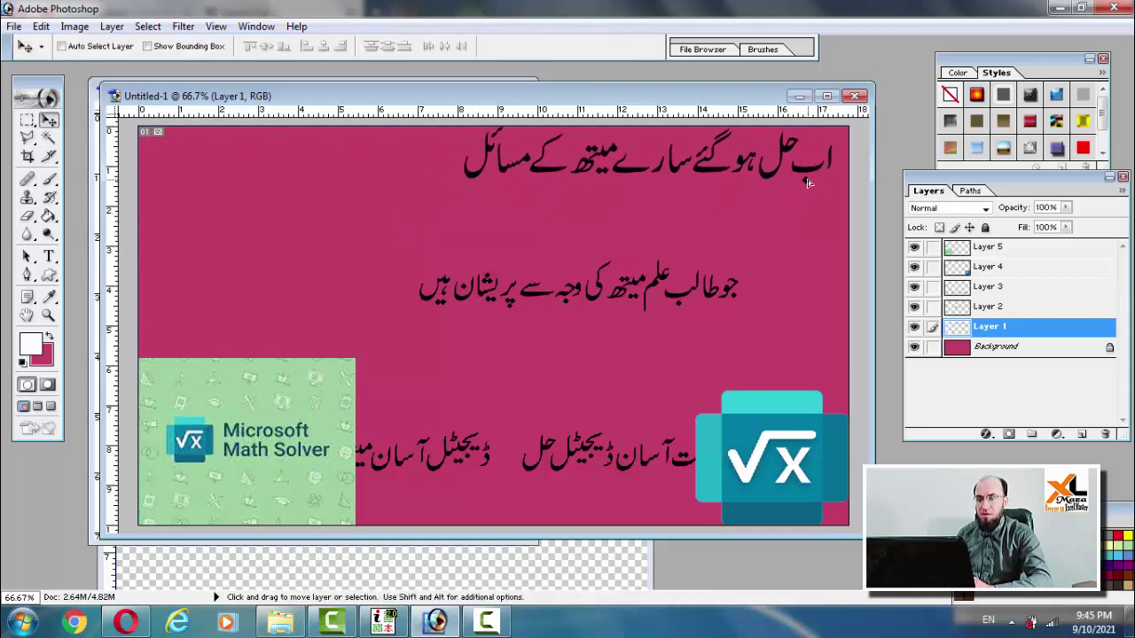
{"action": "left_click", "coordinate": [997, 346]}
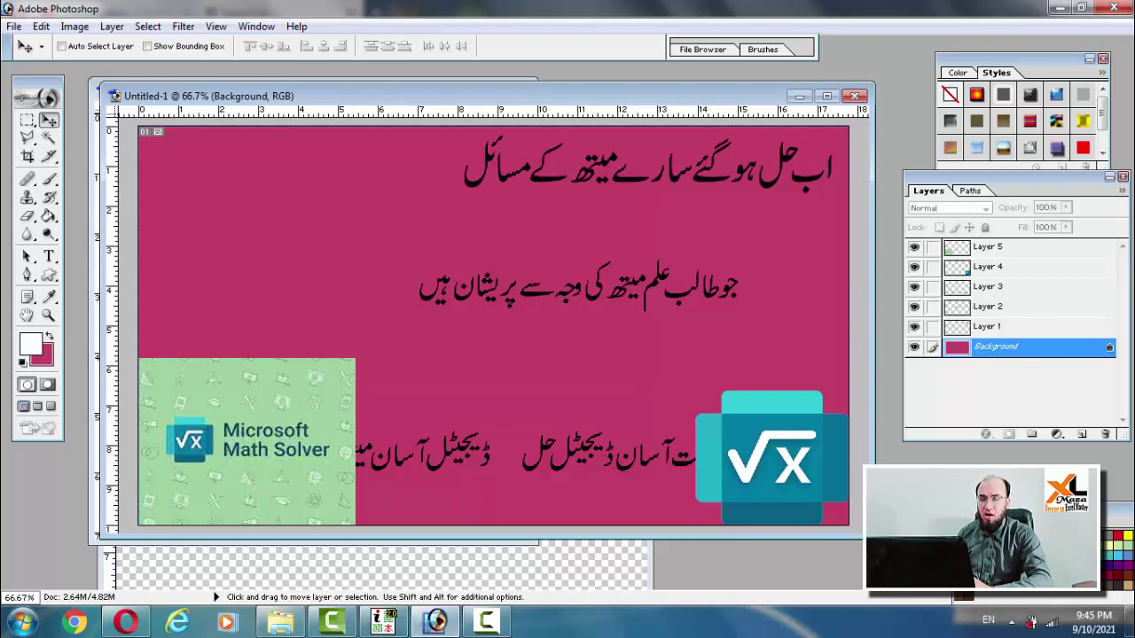
Fill the pink Background layer with dark red using the Paint Bucket.
{"action": "left_click", "coordinate": [1119, 560]}
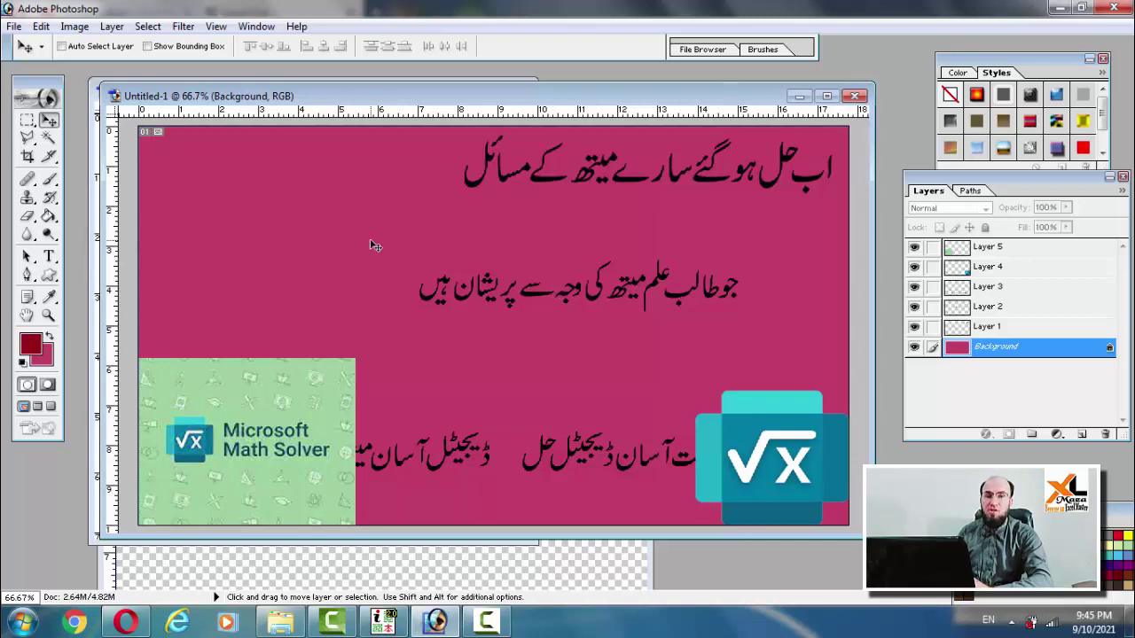
{"action": "key", "text": "g"}
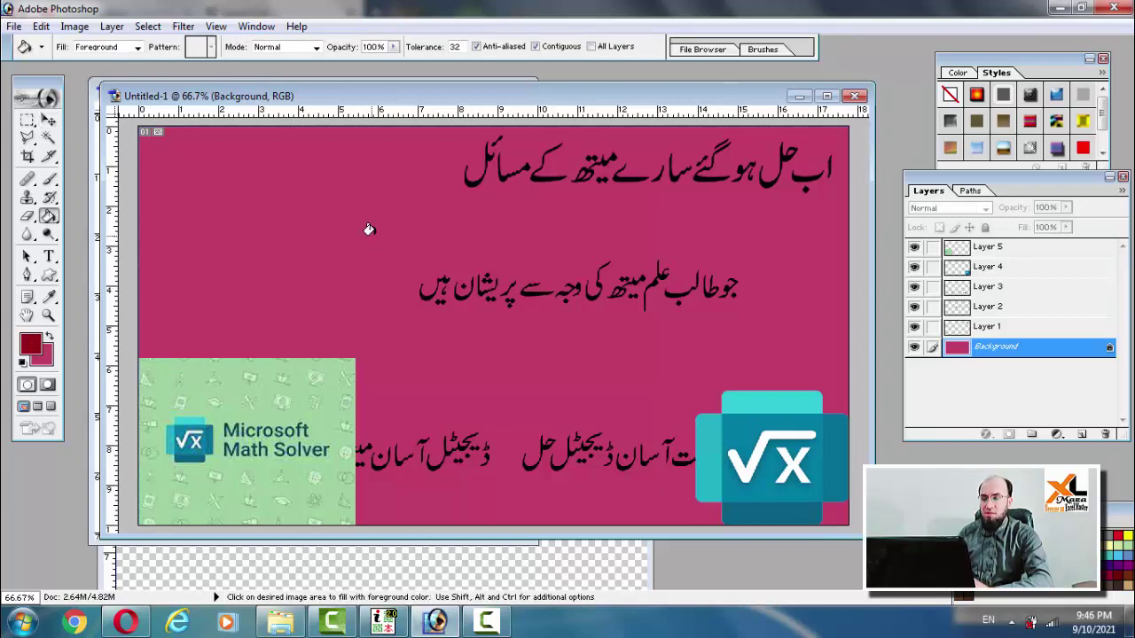
{"action": "left_click", "coordinate": [371, 230]}
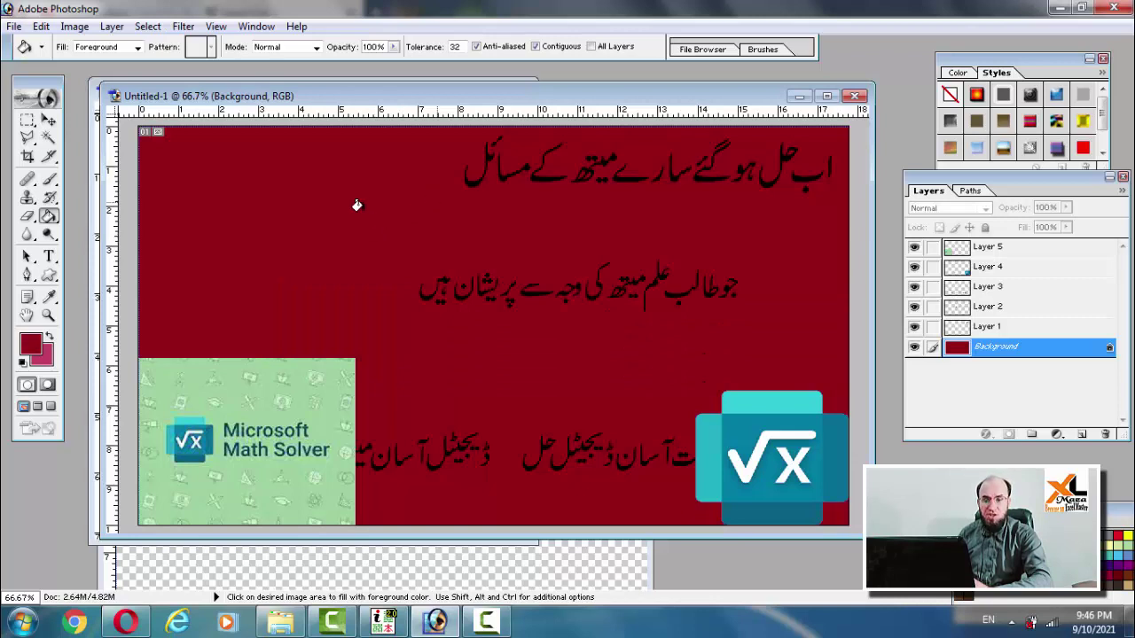
{"action": "left_click", "coordinate": [49, 121]}
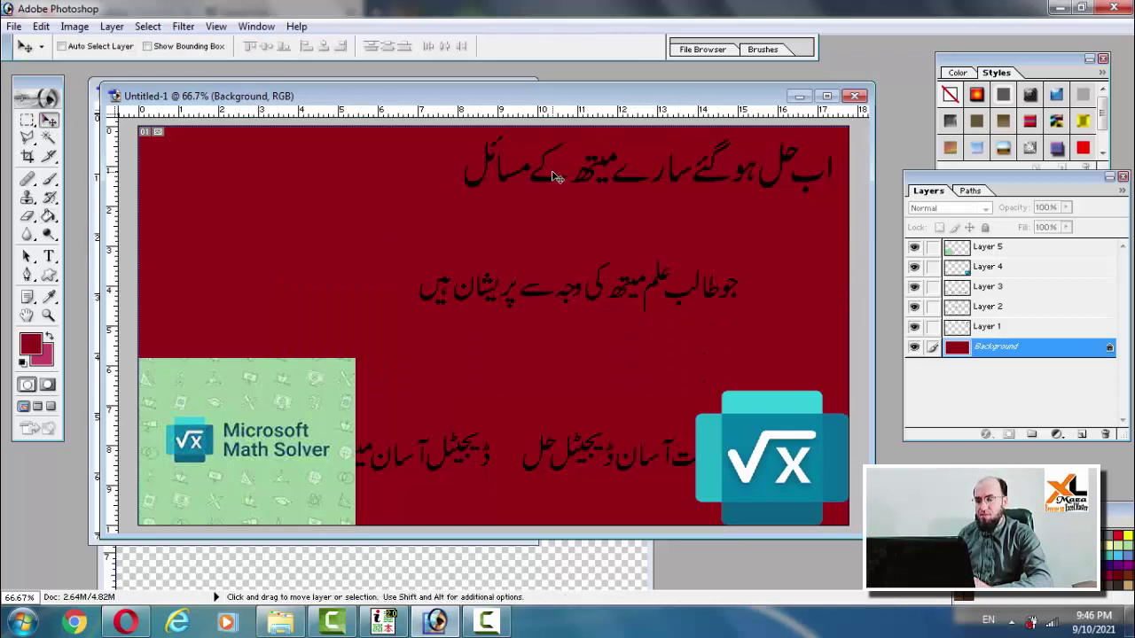
Give the Layer 1 headline a yellow (FFFF00) Color Overlay layer style.
{"action": "right_click", "coordinate": [769, 188]}
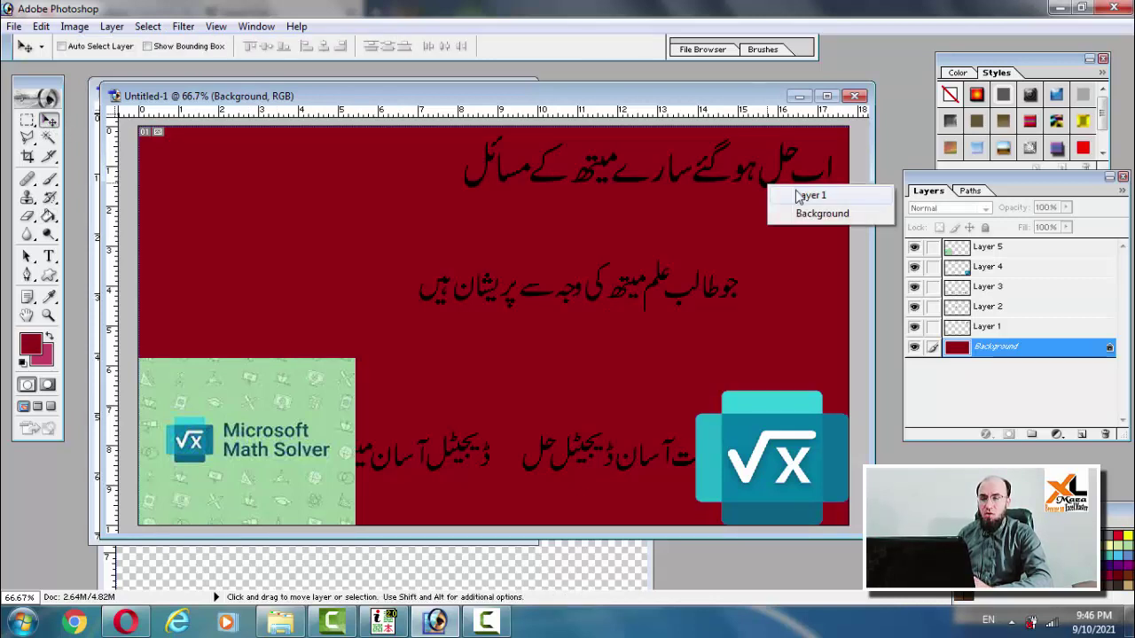
{"action": "left_click", "coordinate": [797, 196]}
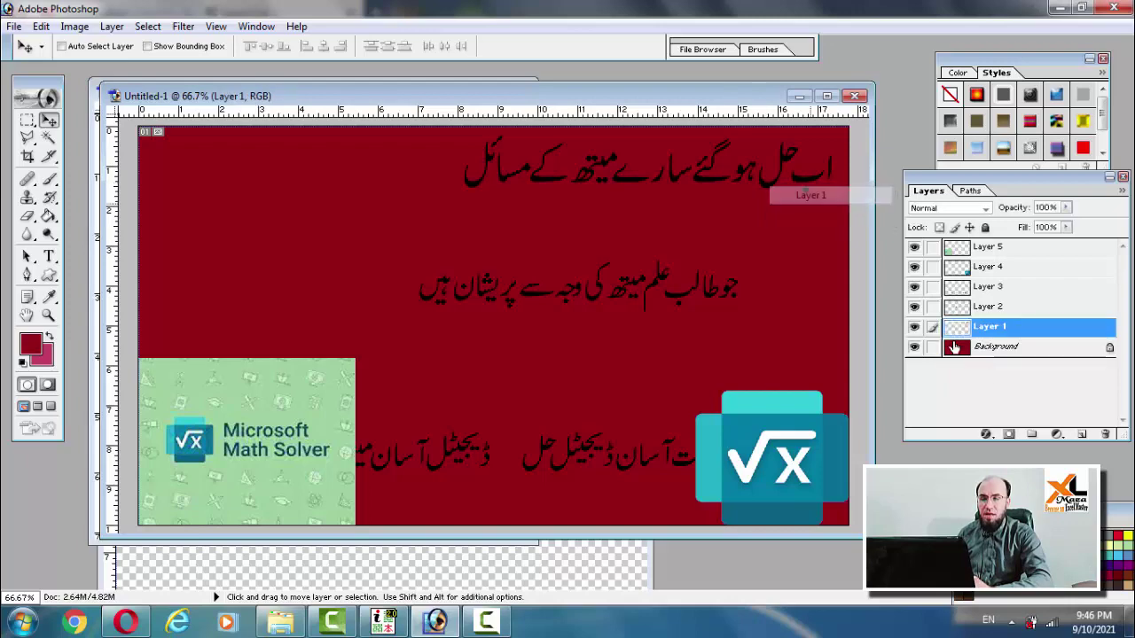
{"action": "right_click", "coordinate": [1017, 333]}
{"action": "key", "text": "Escape"}
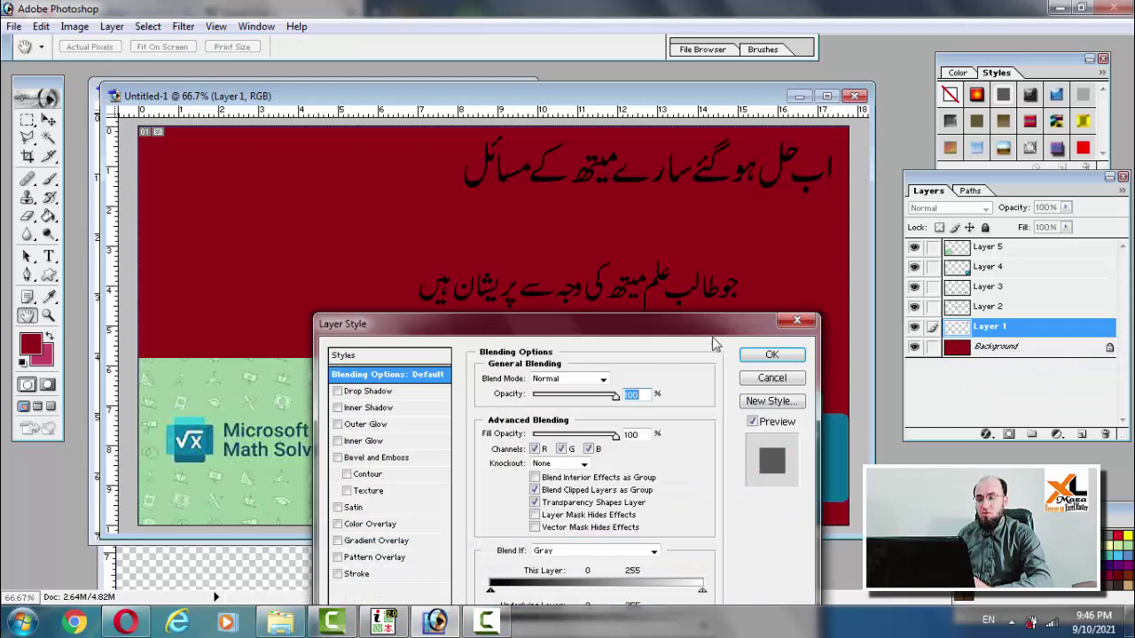
{"action": "left_click_drag", "start_coordinate": [706, 331], "coordinate": [733, 284]}
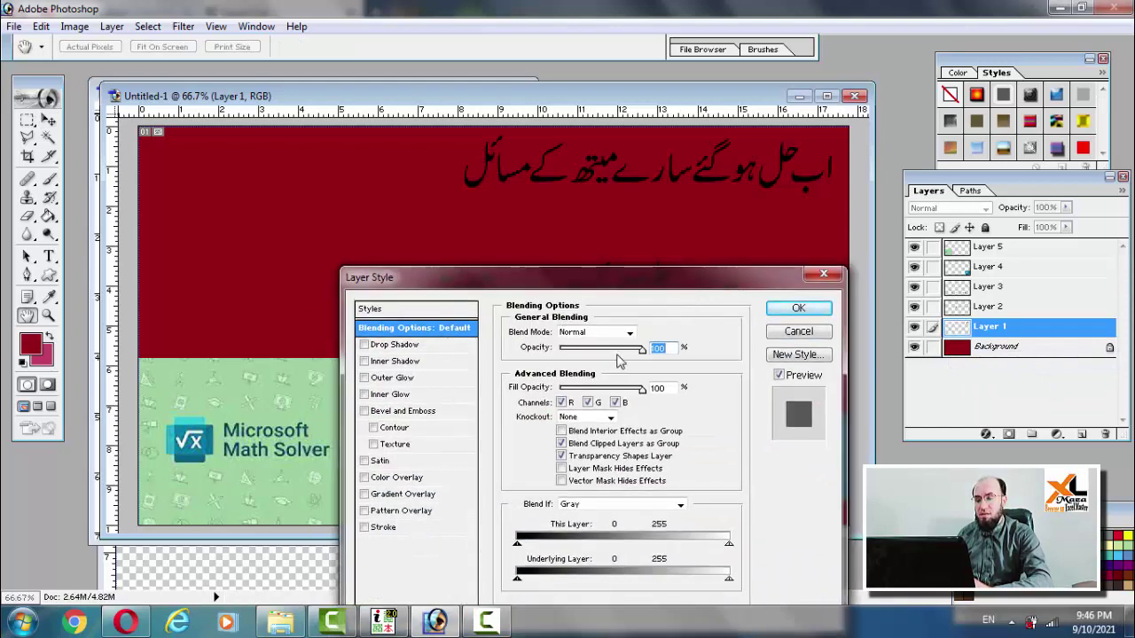
{"action": "left_click", "coordinate": [399, 479]}
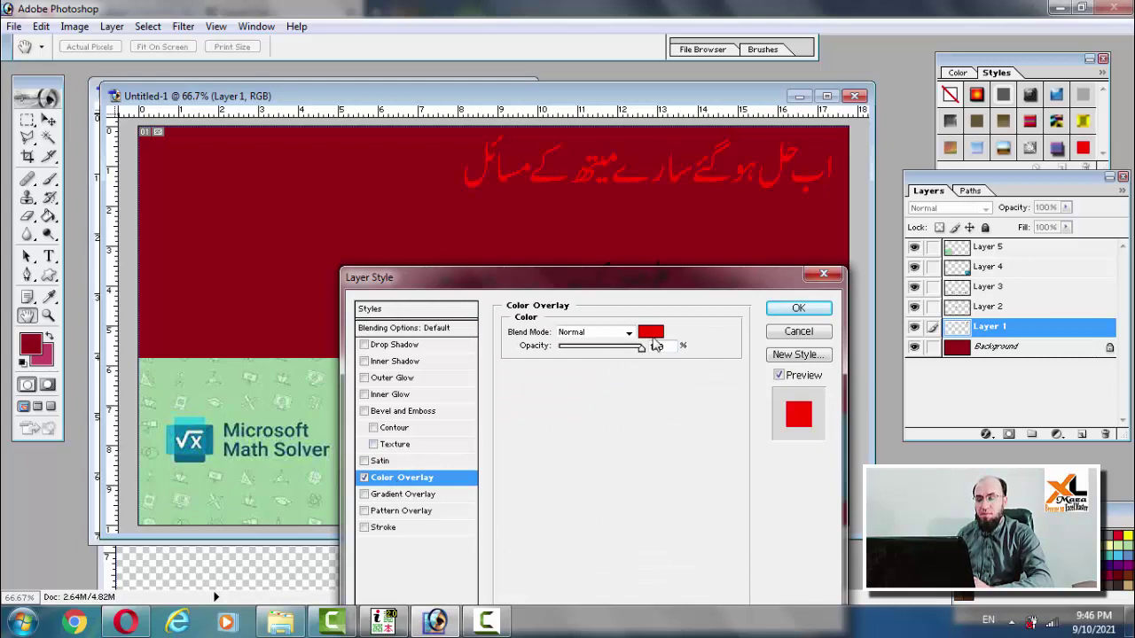
{"action": "left_click", "coordinate": [652, 333]}
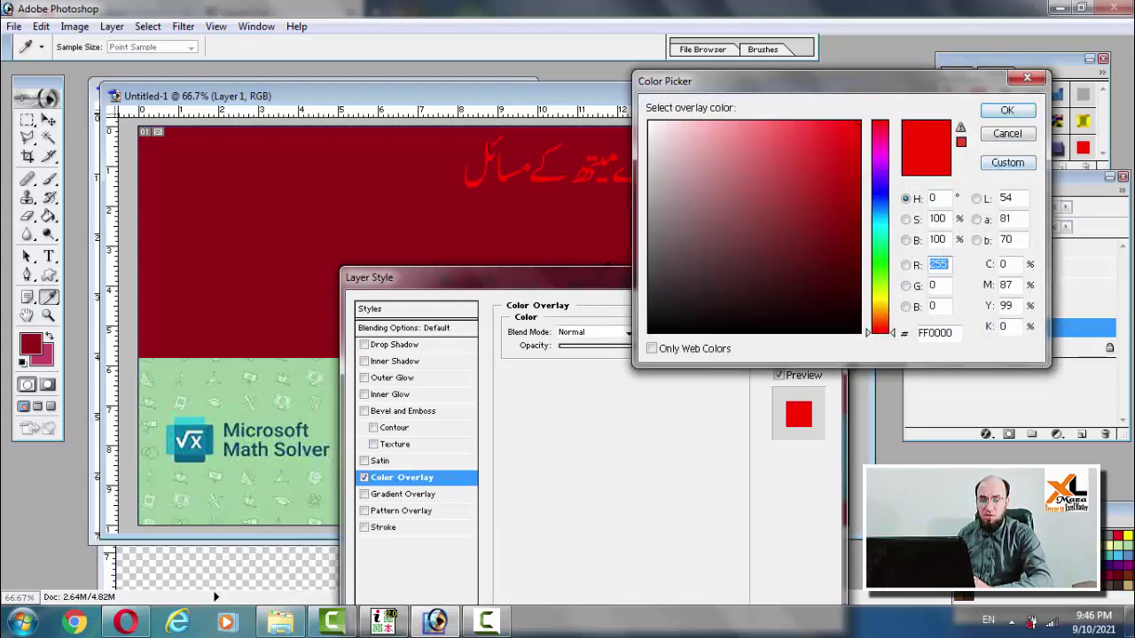
{"action": "left_click", "coordinate": [879, 298]}
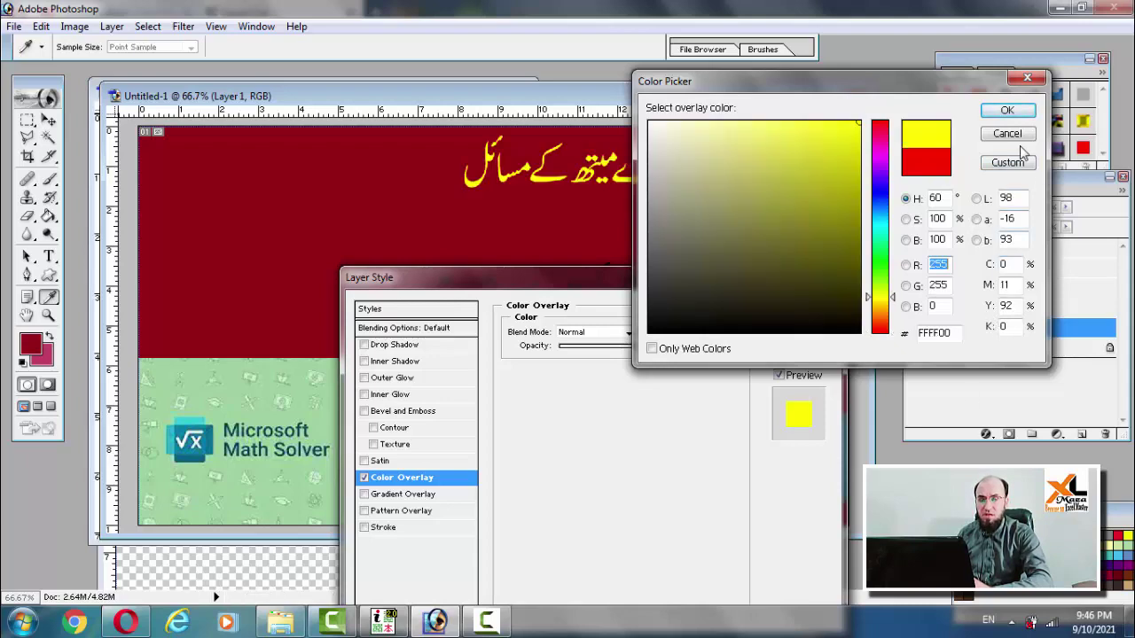
{"action": "left_click", "coordinate": [1008, 110]}
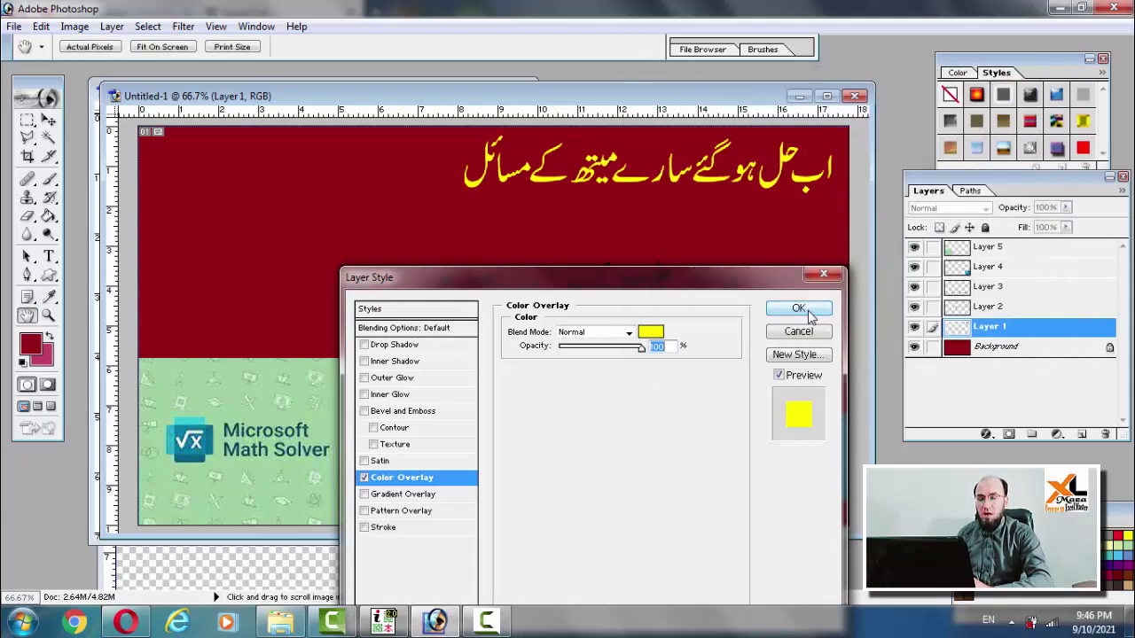
{"action": "left_click", "coordinate": [802, 310]}
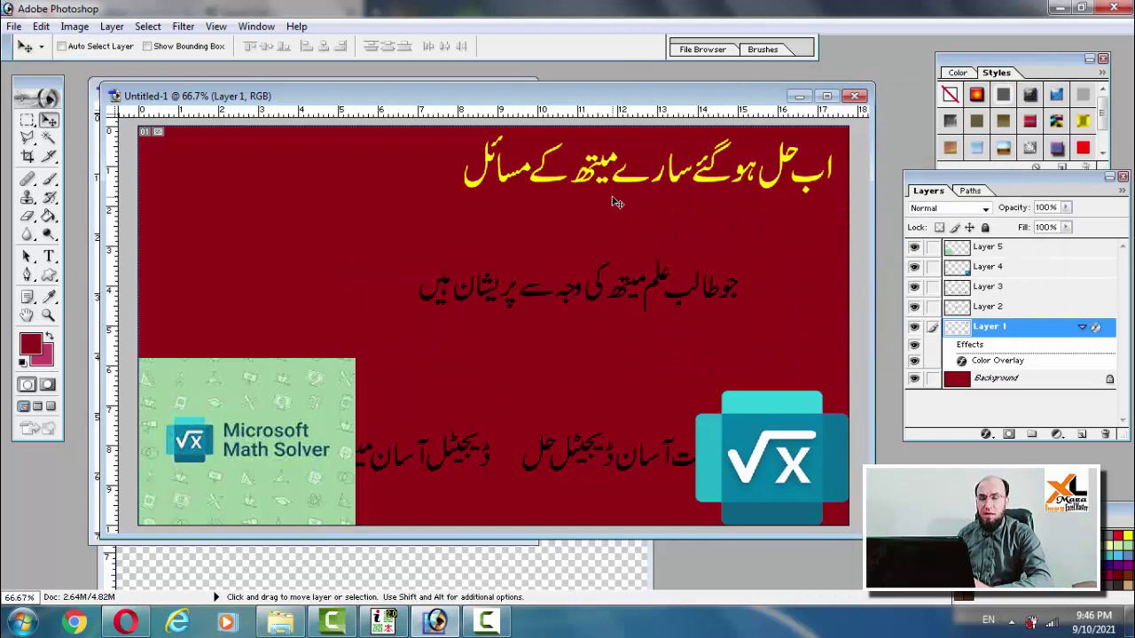
Stretch the yellow headline wider to the left with Free Transform.
{"action": "key", "text": "ctrl+t"}
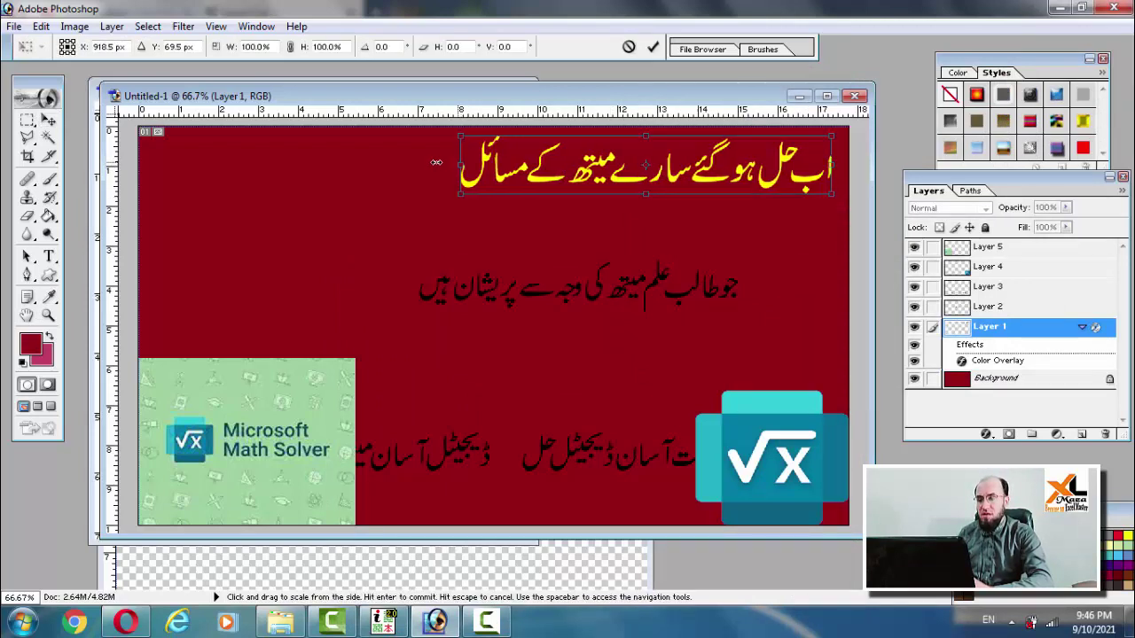
{"action": "left_click_drag", "start_coordinate": [436, 162], "coordinate": [408, 162]}
{"action": "key", "text": "Return"}
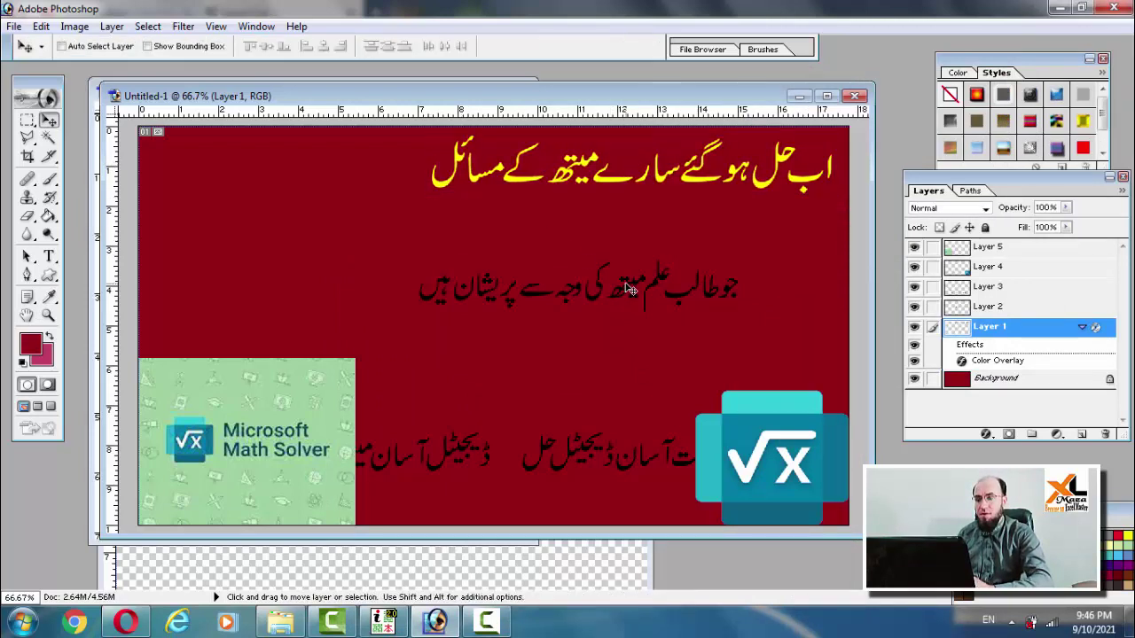
Move the second Urdu line on Layer 2 up and to the right.
{"action": "right_click", "coordinate": [679, 304]}
{"action": "left_click", "coordinate": [709, 308]}
{"action": "left_click_drag", "start_coordinate": [689, 295], "coordinate": [724, 256]}
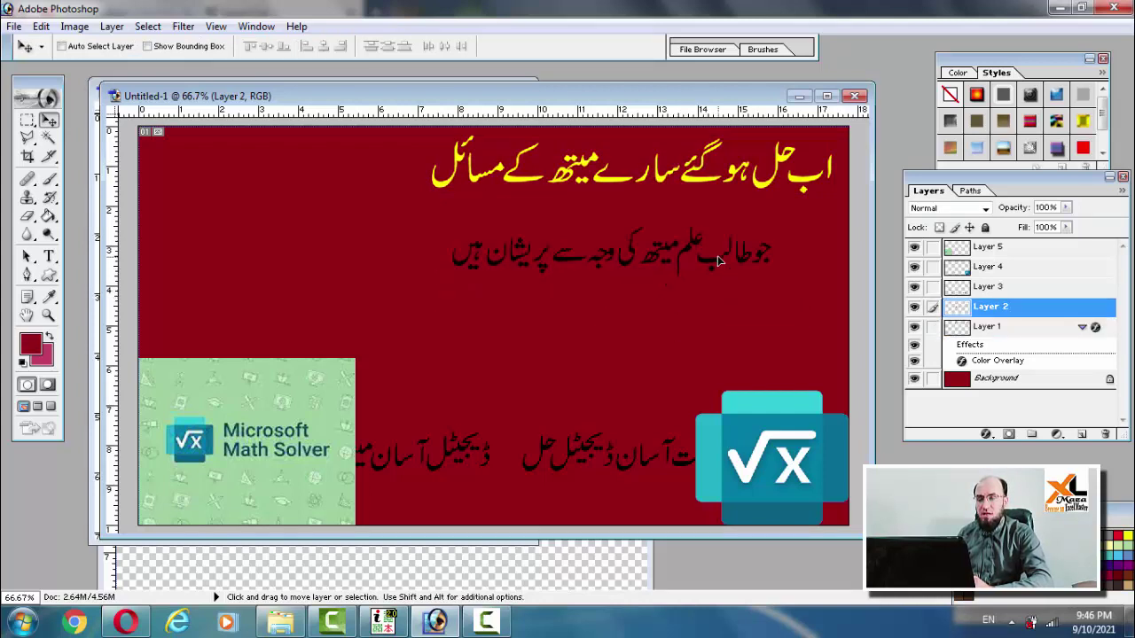
Give the second Urdu line on Layer 2 a white Color Overlay.
{"action": "right_click", "coordinate": [977, 308]}
{"action": "key", "text": "Escape"}
{"action": "key", "text": "h"}
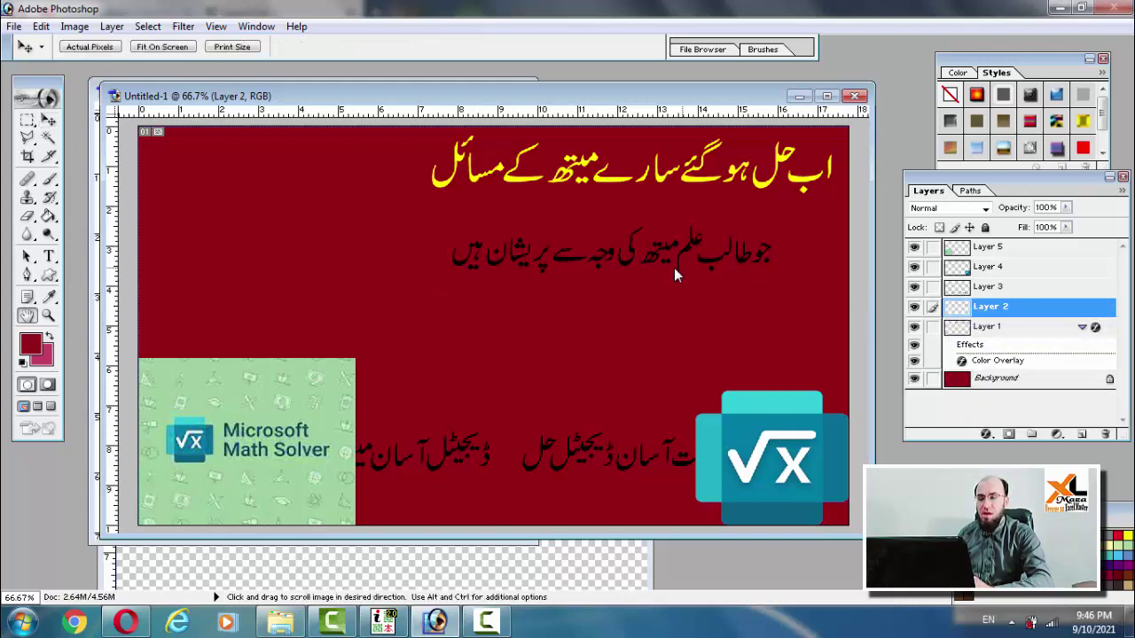
{"action": "left_click", "coordinate": [403, 479]}
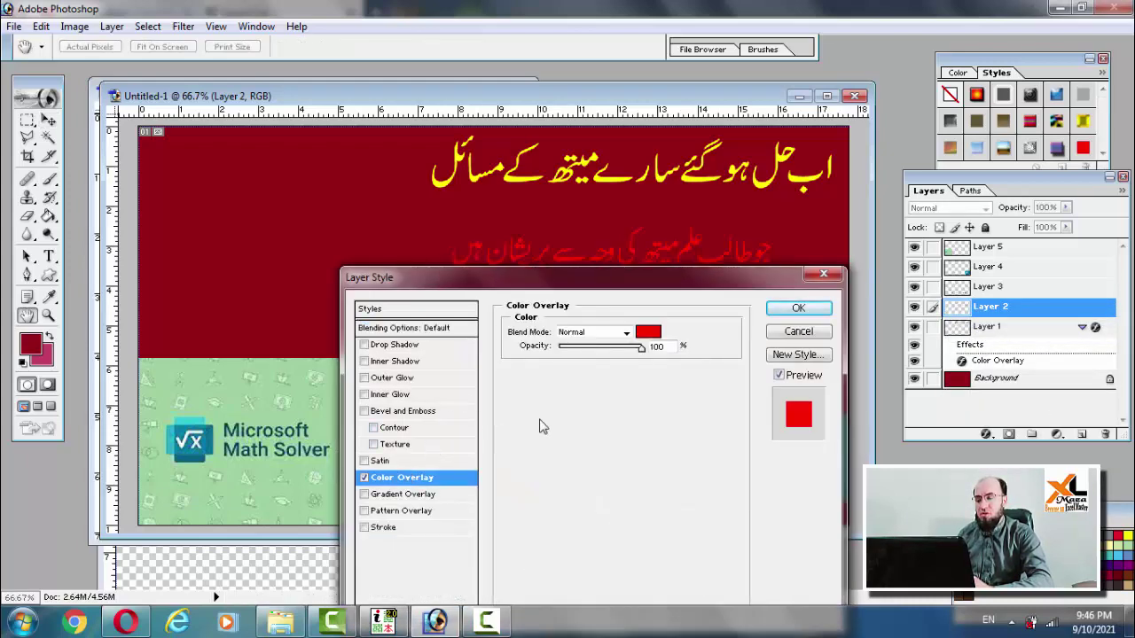
{"action": "left_click", "coordinate": [648, 331]}
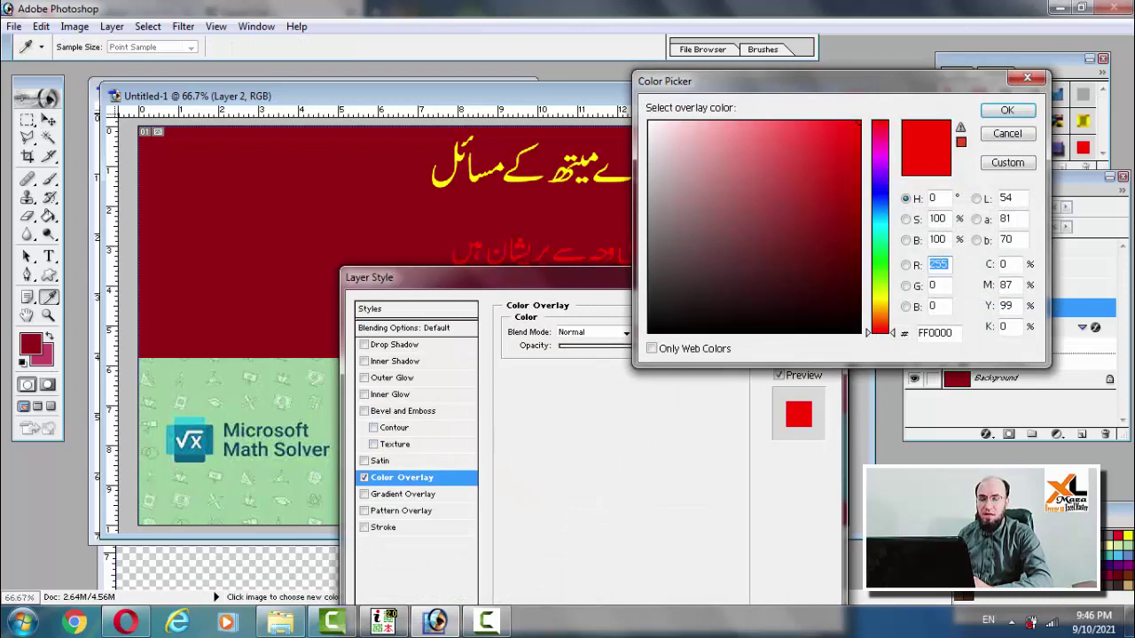
{"action": "left_click", "coordinate": [649, 123]}
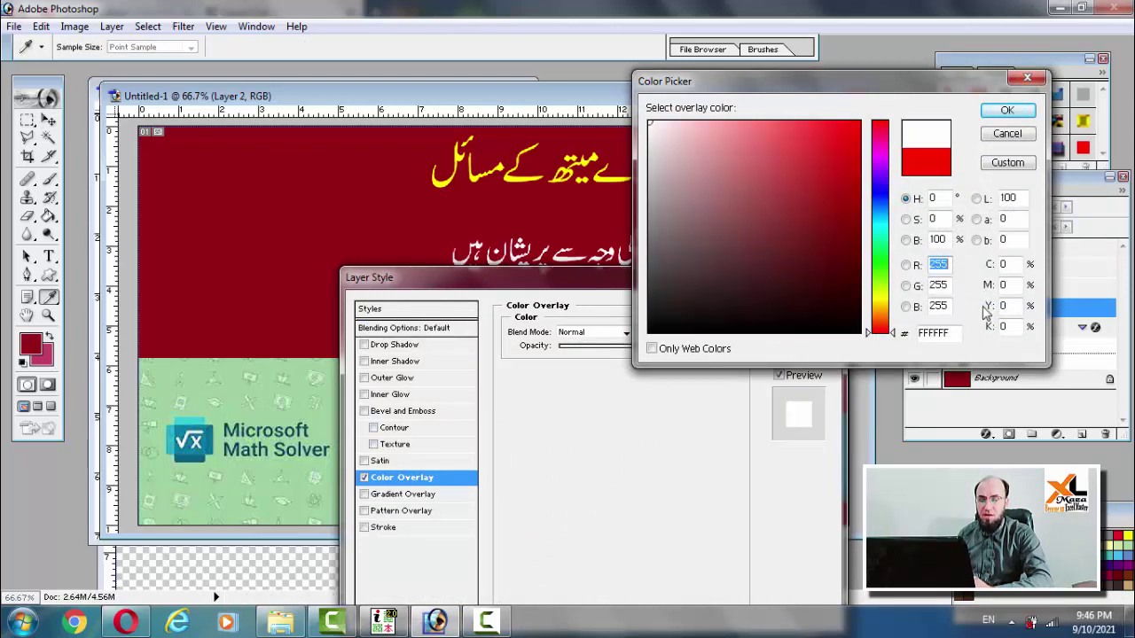
{"action": "left_click", "coordinate": [1012, 109]}
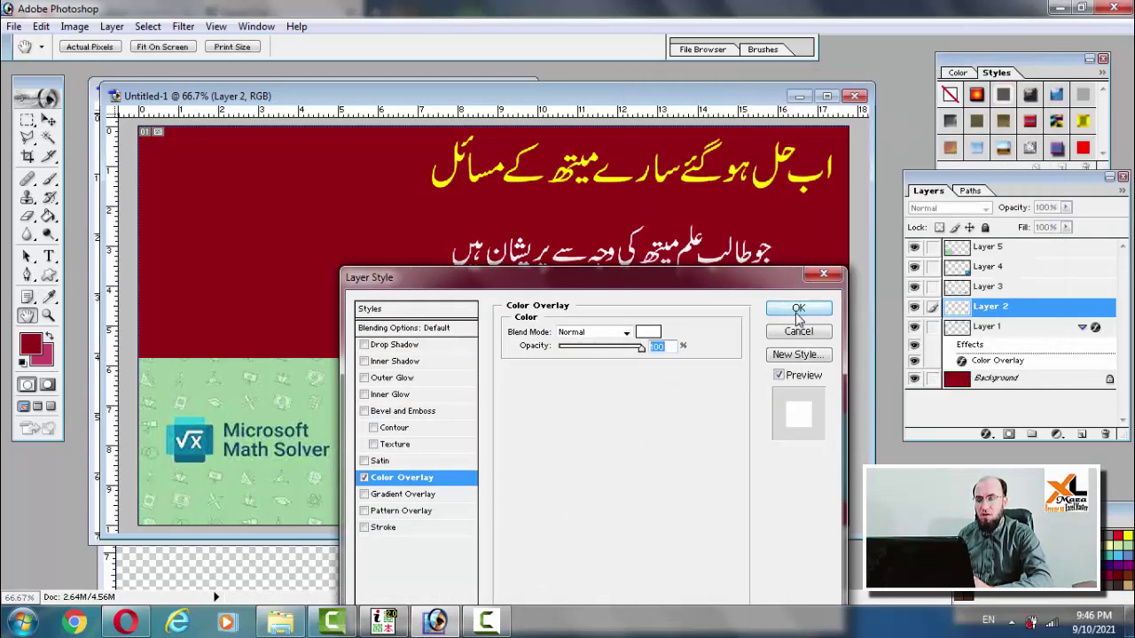
{"action": "left_click", "coordinate": [799, 308]}
Scale the second Urdu line larger so it stretches beneath the yellow headline.
{"action": "key", "text": "ctrl+t"}
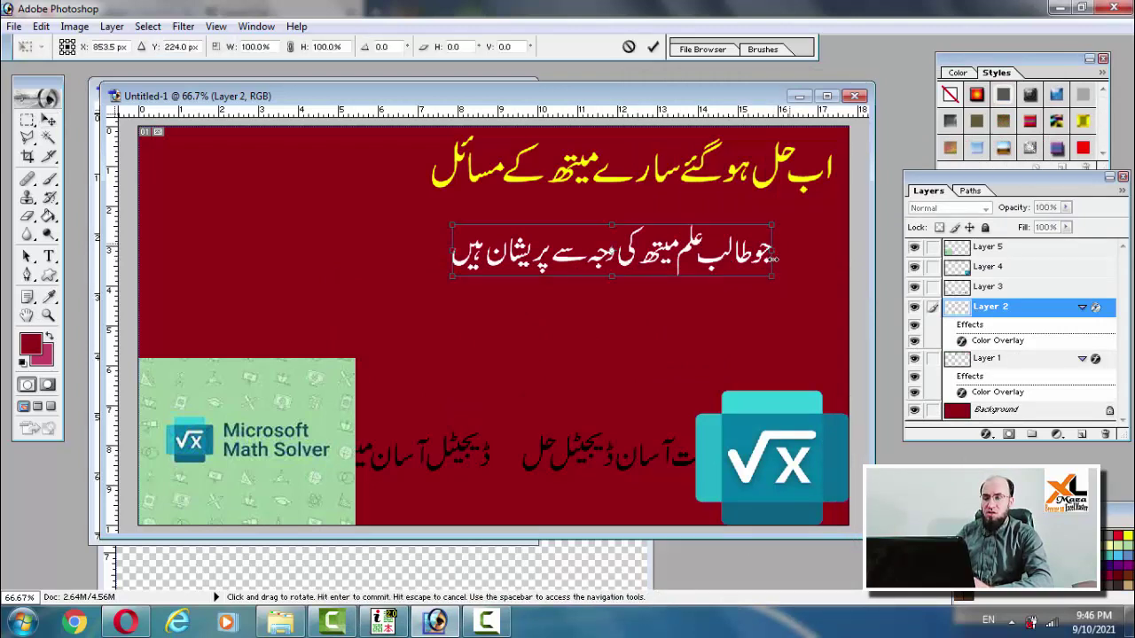
{"action": "left_click_drag", "start_coordinate": [768, 265], "coordinate": [822, 276]}
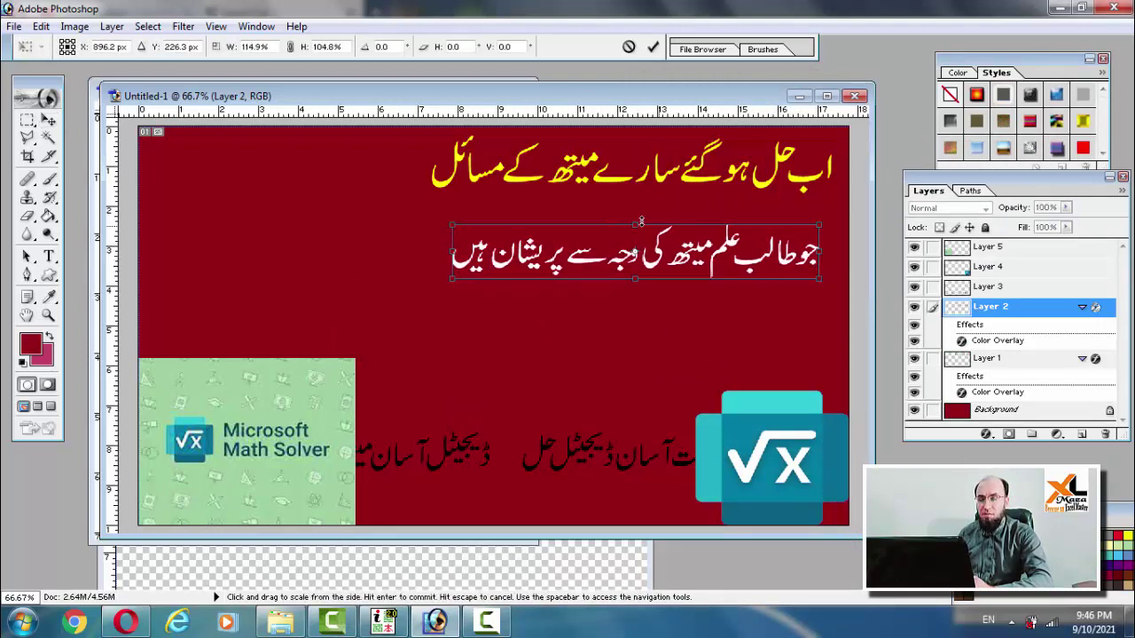
{"action": "left_click_drag", "start_coordinate": [450, 224], "coordinate": [420, 213]}
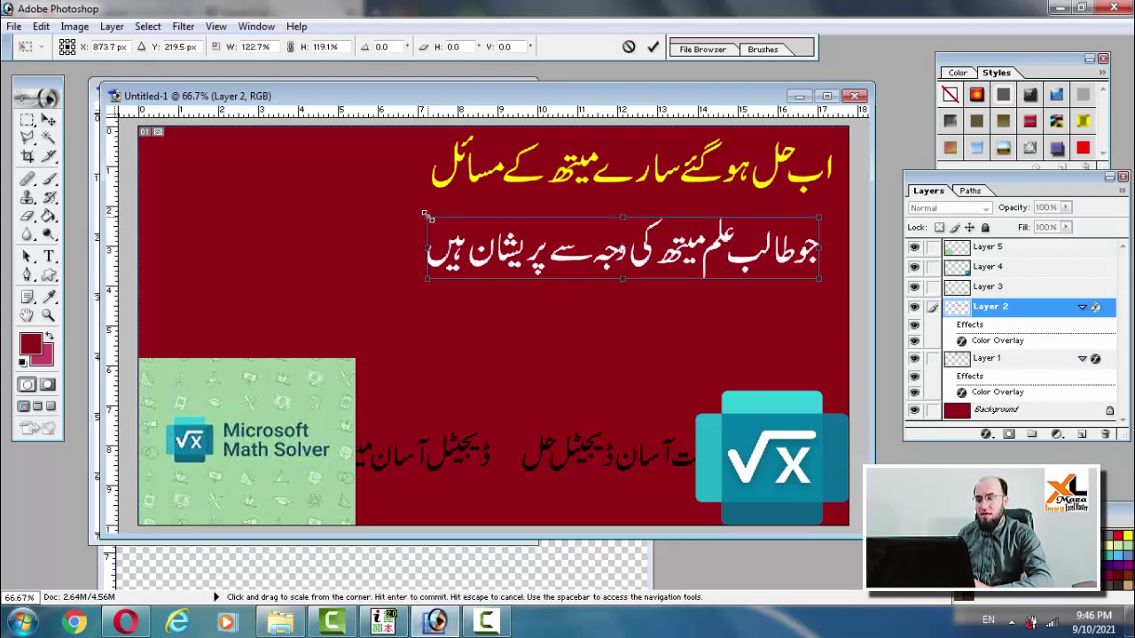
{"action": "key", "text": "Return"}
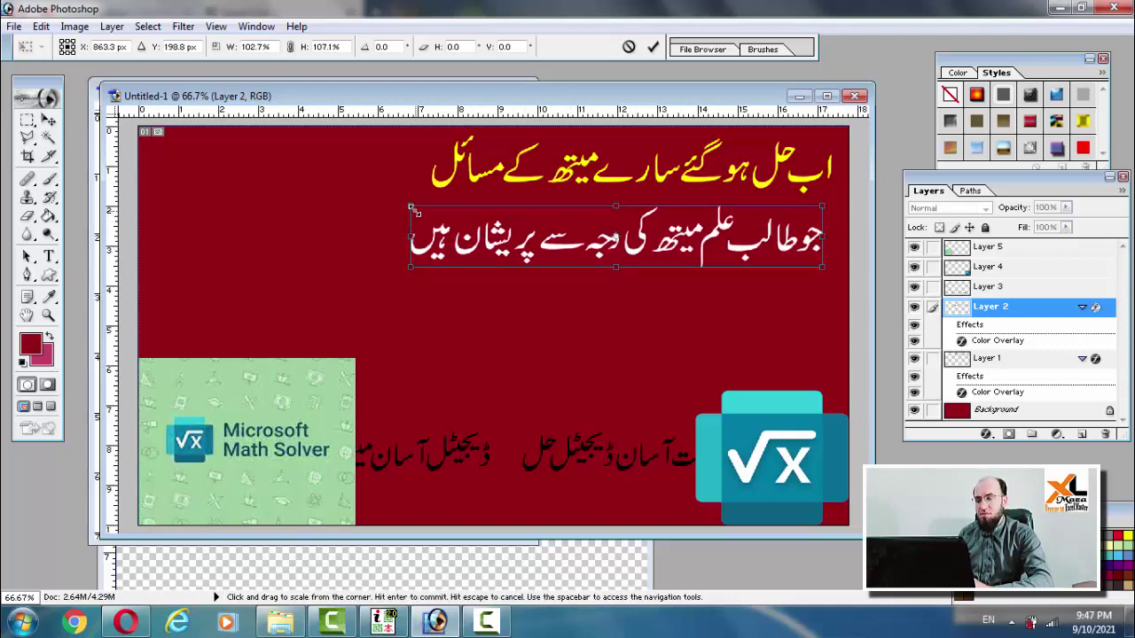
{"action": "left_click_drag", "start_coordinate": [423, 211], "coordinate": [410, 206]}
{"action": "key", "text": "Return"}
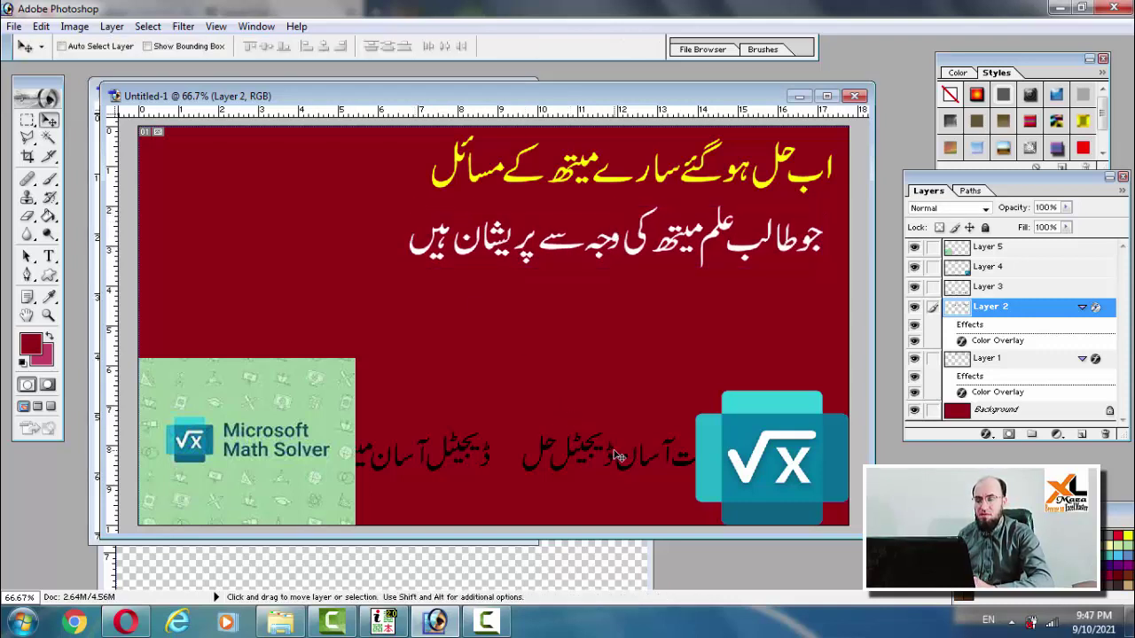
Move Layer 3's black Urdu text up under the white line, placing the words ان کے onto the third line.
{"action": "right_click", "coordinate": [625, 472]}
{"action": "left_click", "coordinate": [635, 474]}
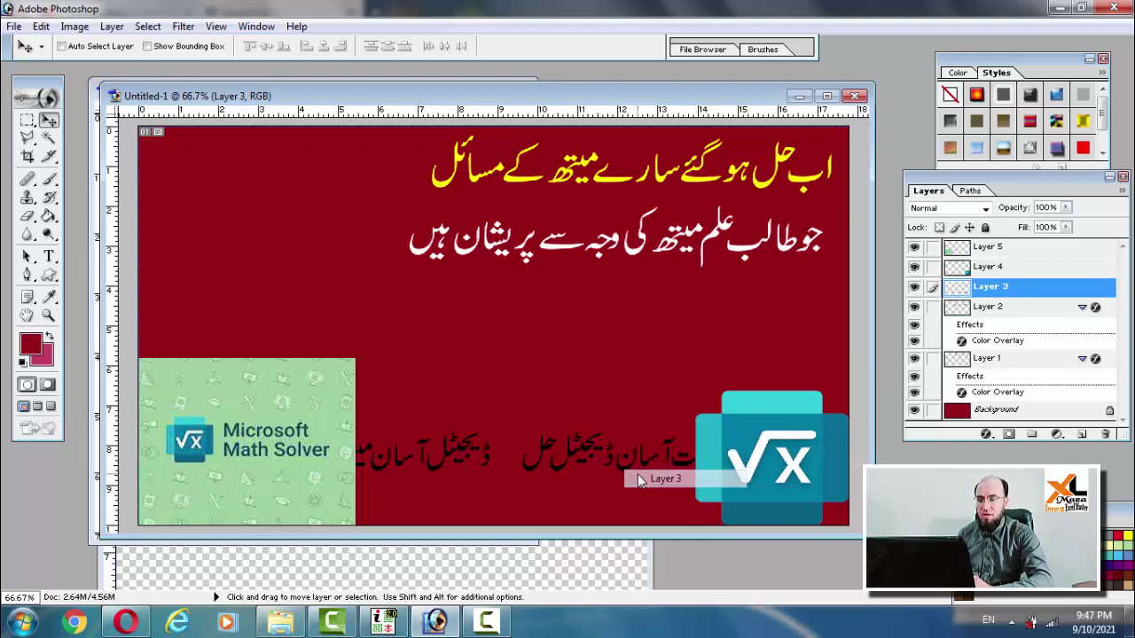
{"action": "mouse_move", "coordinate": [635, 474]}
{"action": "left_mouse_down"}
{"action": "mouse_move", "coordinate": [632, 356]}
{"action": "mouse_move", "coordinate": [609, 339]}
{"action": "left_mouse_up"}
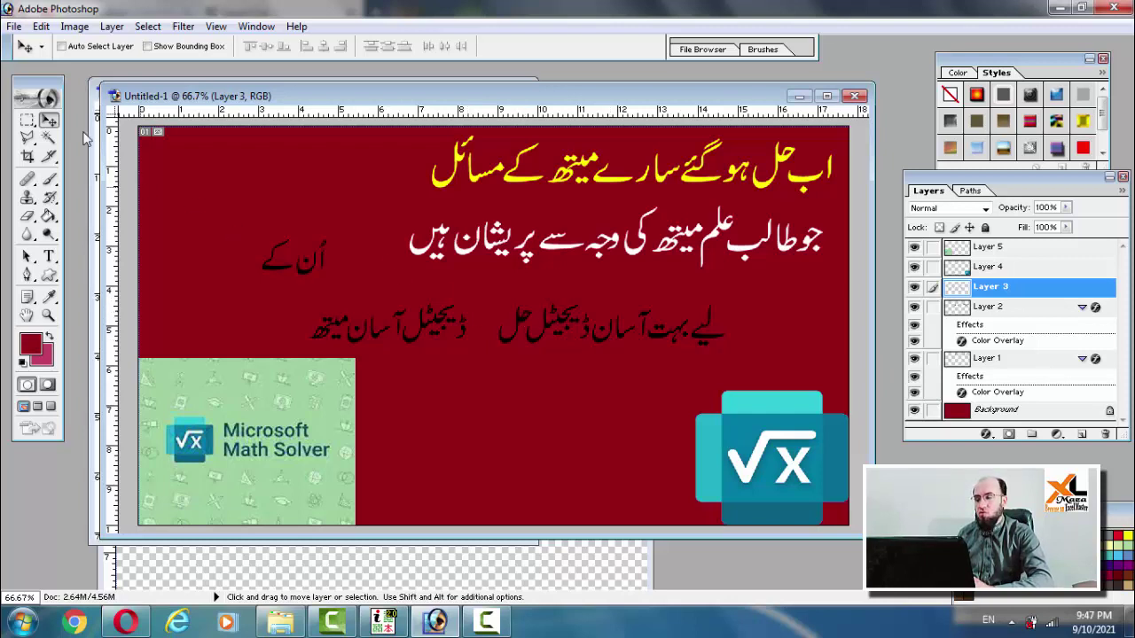
{"action": "left_click", "coordinate": [27, 121]}
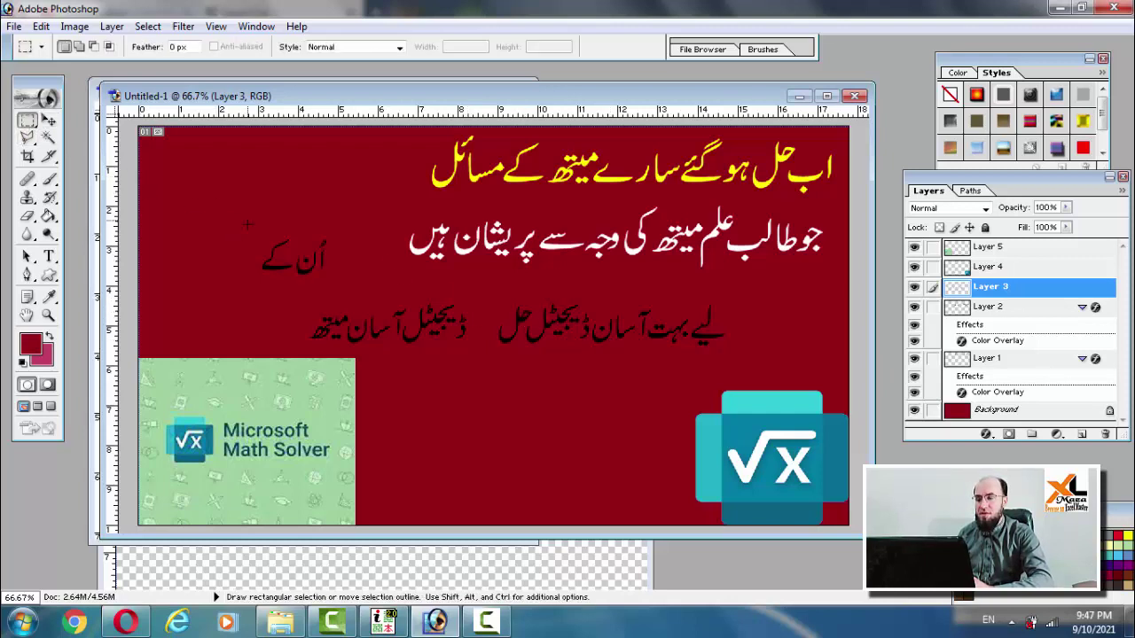
{"action": "key", "text": "v"}
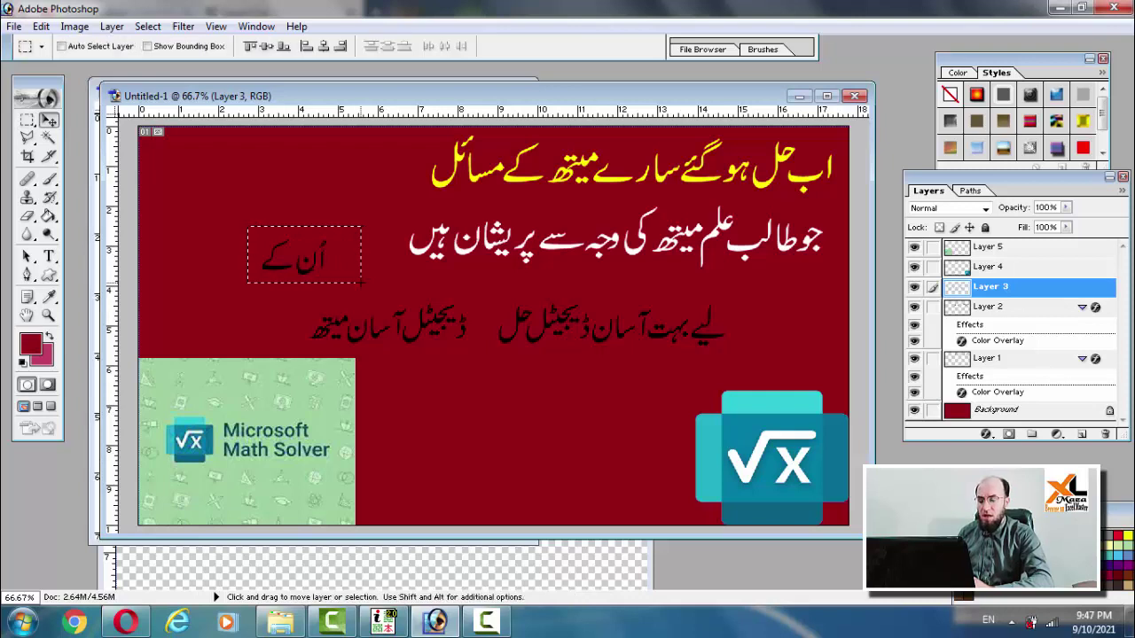
{"action": "mouse_move", "coordinate": [339, 279]}
{"action": "left_mouse_down"}
{"action": "mouse_move", "coordinate": [620, 330]}
{"action": "mouse_move", "coordinate": [802, 344]}
{"action": "left_mouse_up"}
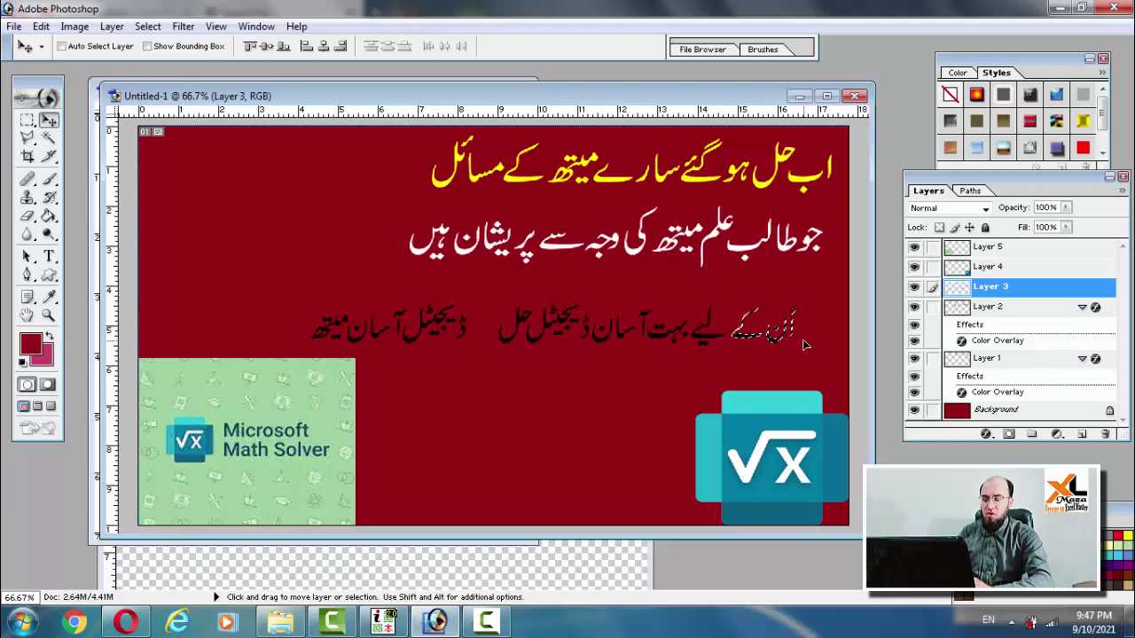
{"action": "key", "text": "ctrl+d"}
Enlarge the third line's last phrase between the two Math Solver images.
{"action": "key", "text": "m"}
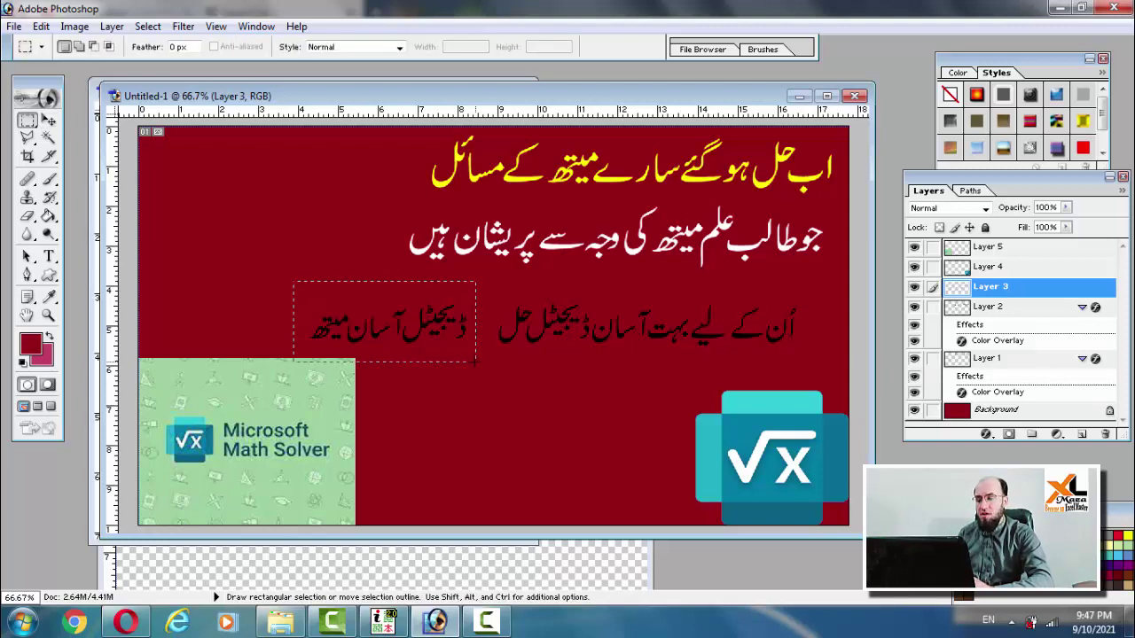
{"action": "mouse_move", "coordinate": [294, 283]}
{"action": "left_mouse_down"}
{"action": "mouse_move", "coordinate": [504, 374]}
{"action": "mouse_move", "coordinate": [546, 479]}
{"action": "left_mouse_up"}
{"action": "key", "text": "v"}
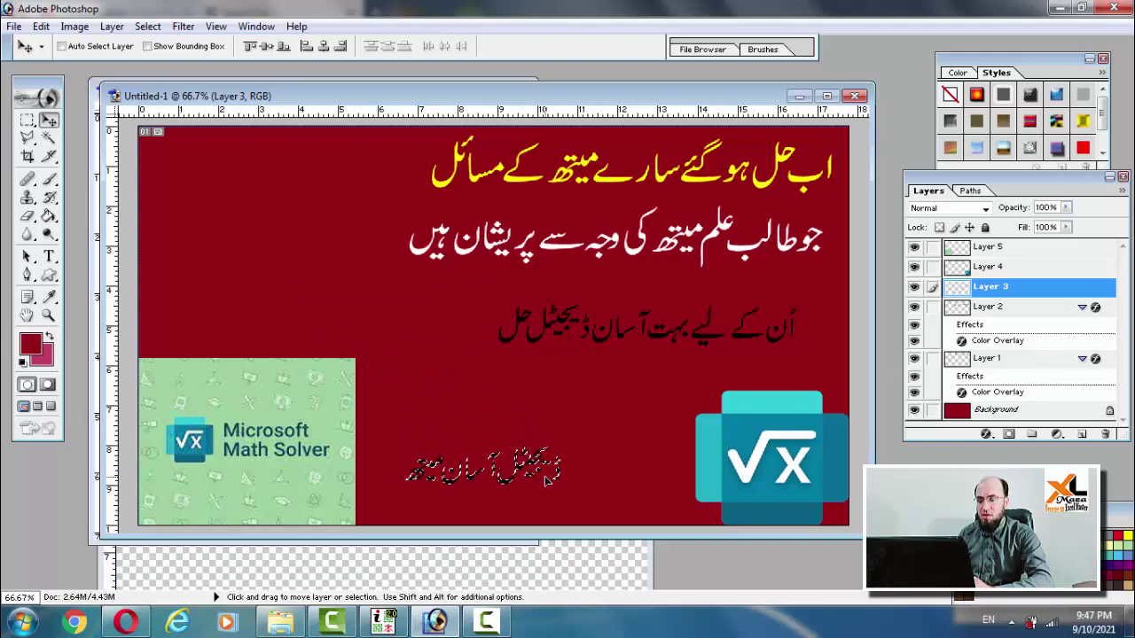
{"action": "key", "text": "ctrl+t"}
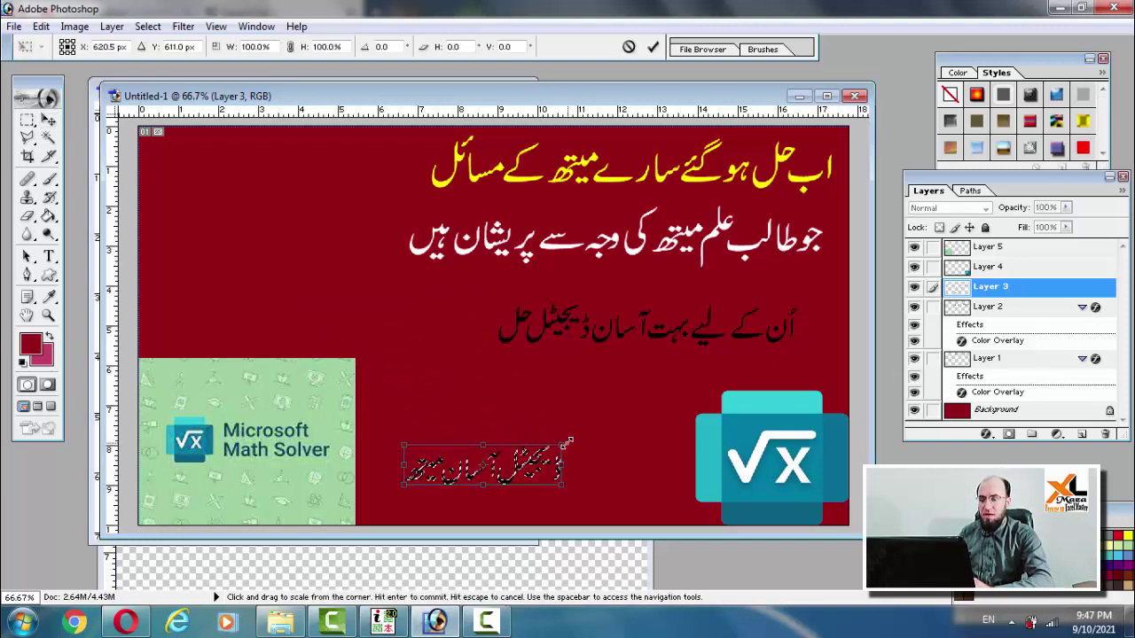
{"action": "left_click_drag", "start_coordinate": [563, 443], "coordinate": [658, 417]}
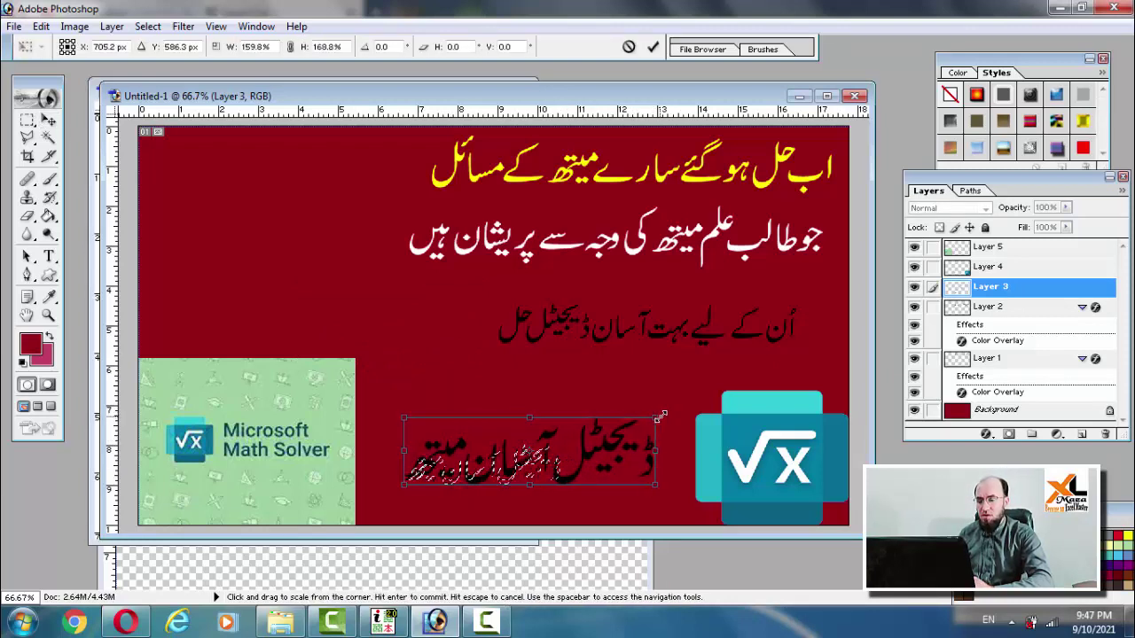
{"action": "left_click_drag", "start_coordinate": [404, 417], "coordinate": [380, 414]}
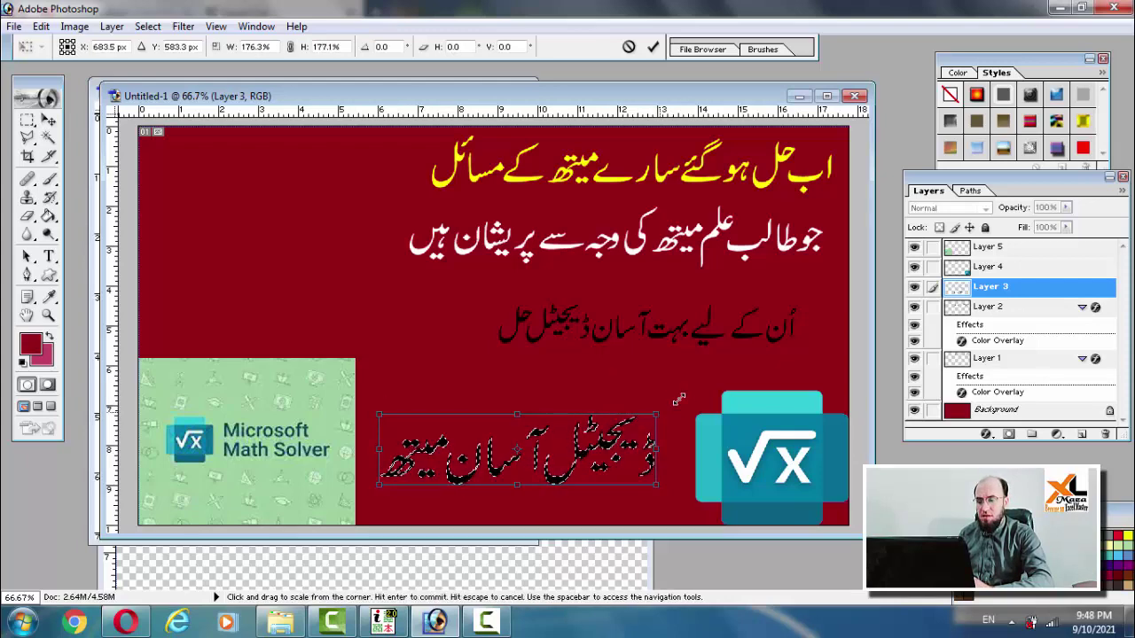
{"action": "left_click_drag", "start_coordinate": [679, 401], "coordinate": [688, 397]}
{"action": "key", "text": "Return"}
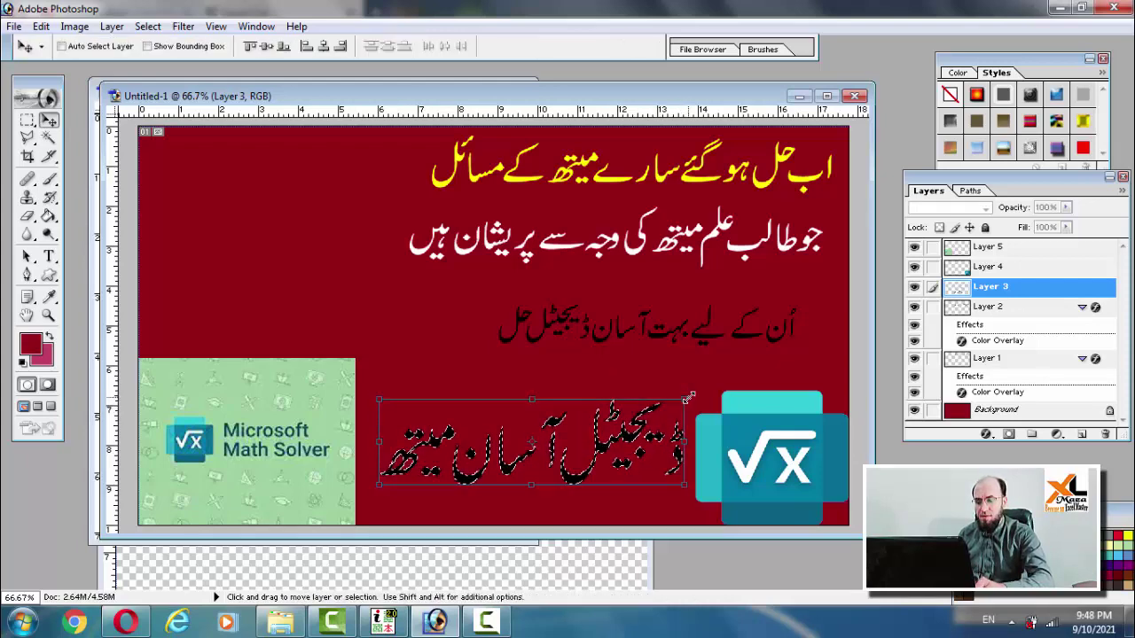
Stretch the whole third Urdu line wider to the left and right.
{"action": "right_click", "coordinate": [659, 340]}
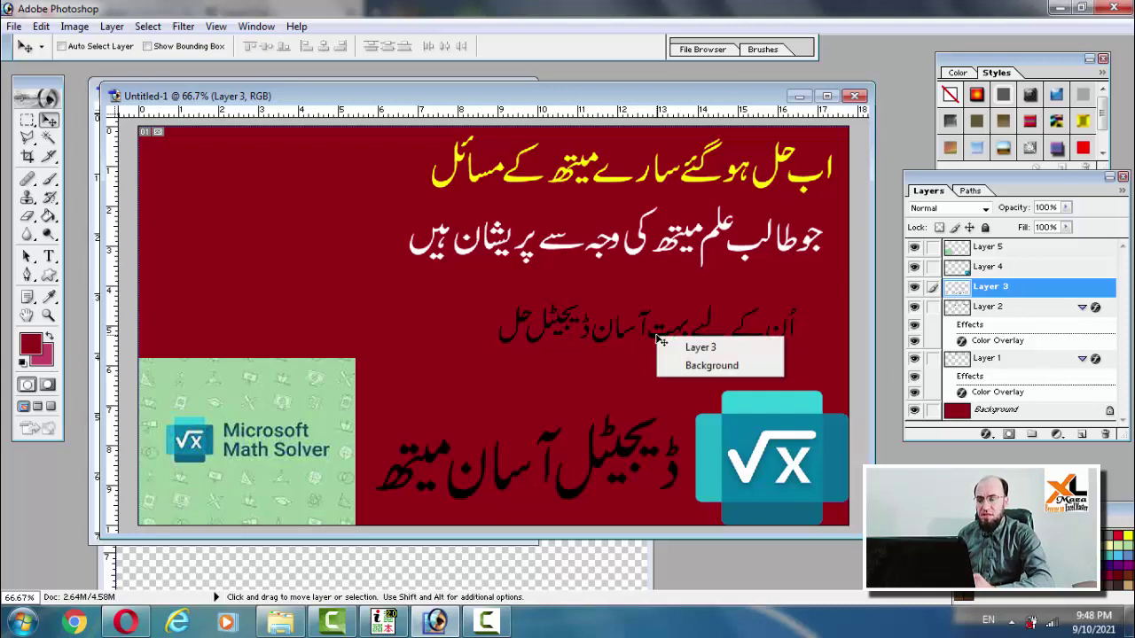
{"action": "left_click", "coordinate": [692, 348]}
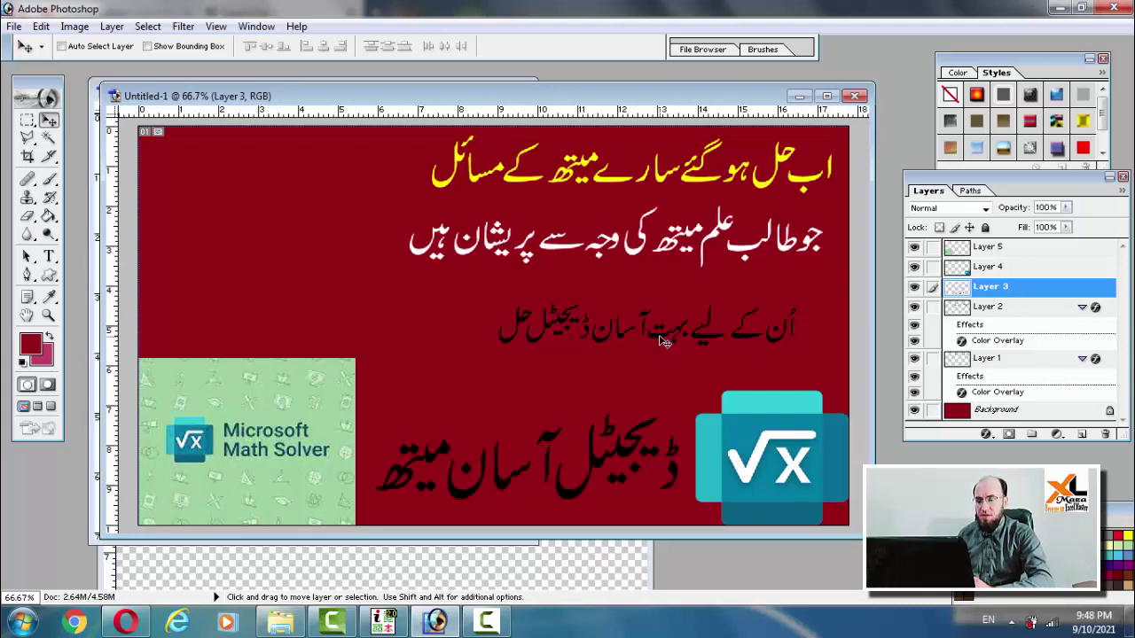
{"action": "key", "text": "m"}
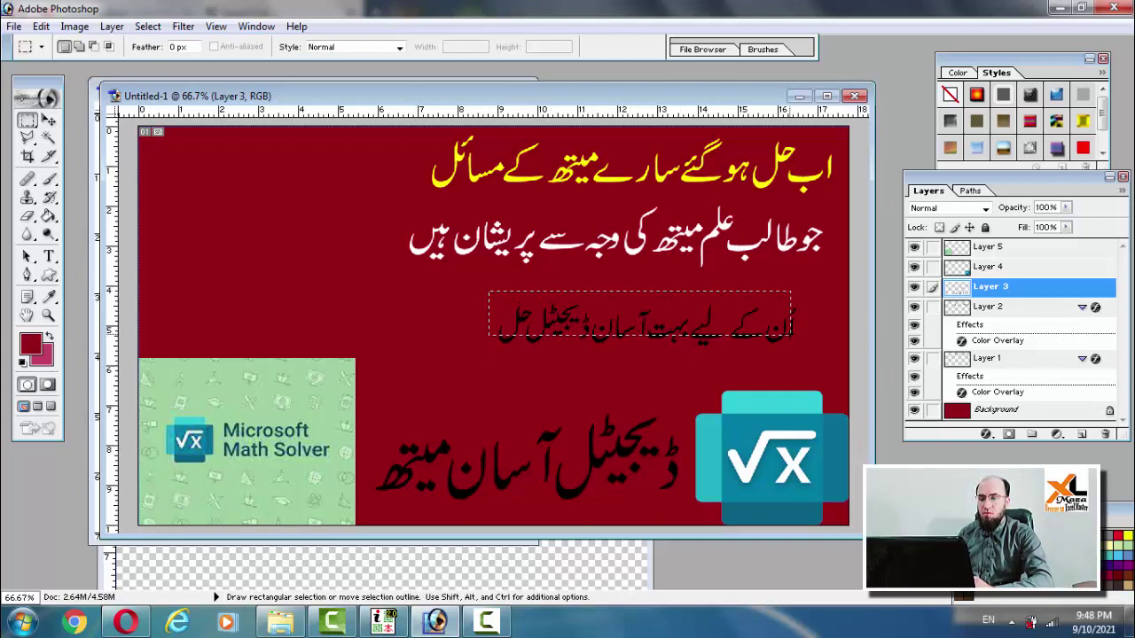
{"action": "left_click_drag", "start_coordinate": [641, 362], "coordinate": [805, 353]}
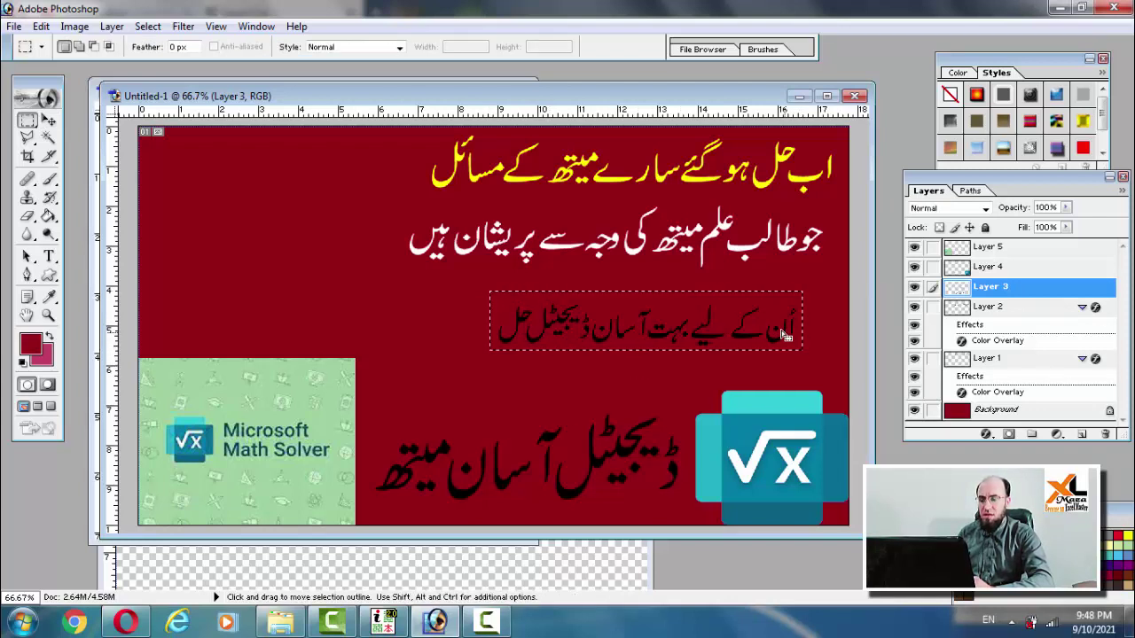
{"action": "key", "text": "ctrl+t"}
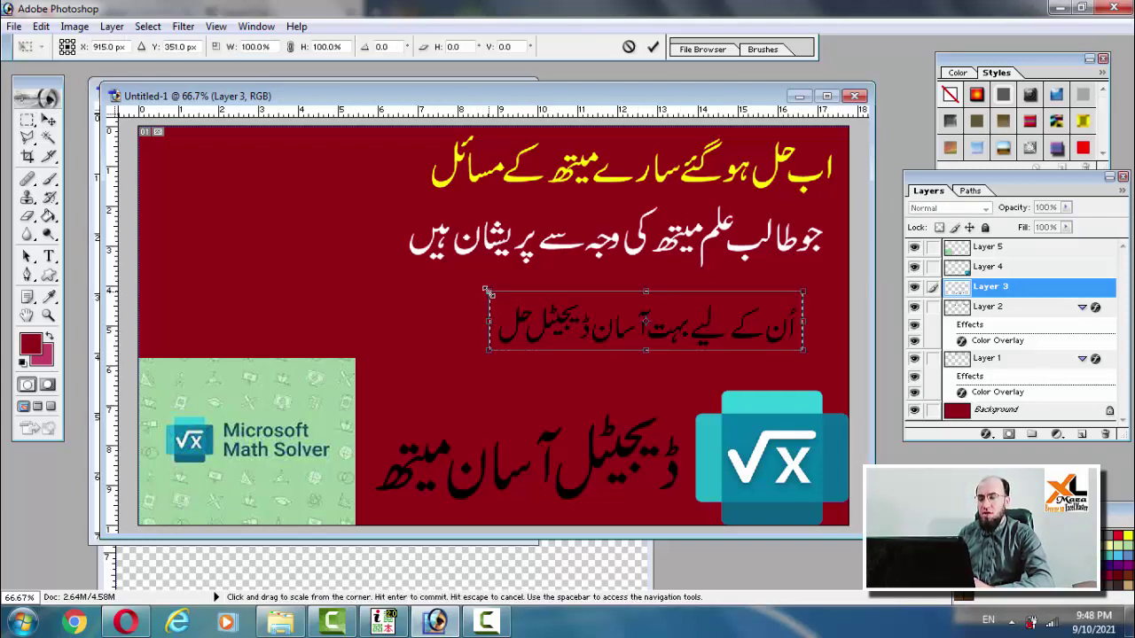
{"action": "left_click_drag", "start_coordinate": [488, 292], "coordinate": [429, 288]}
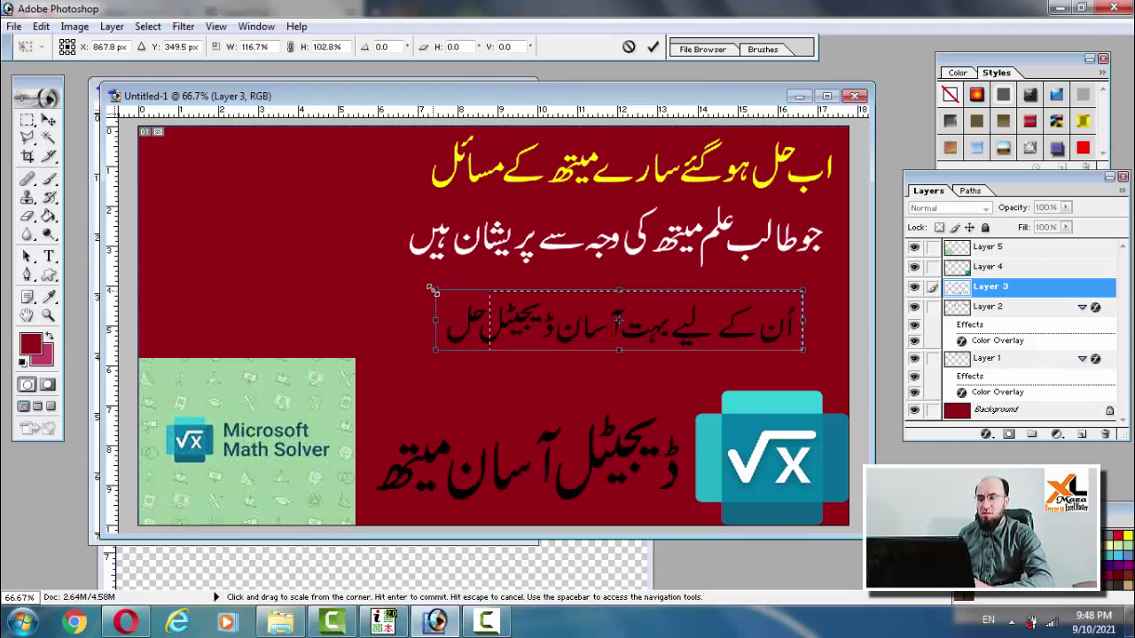
{"action": "left_click_drag", "start_coordinate": [804, 348], "coordinate": [822, 350]}
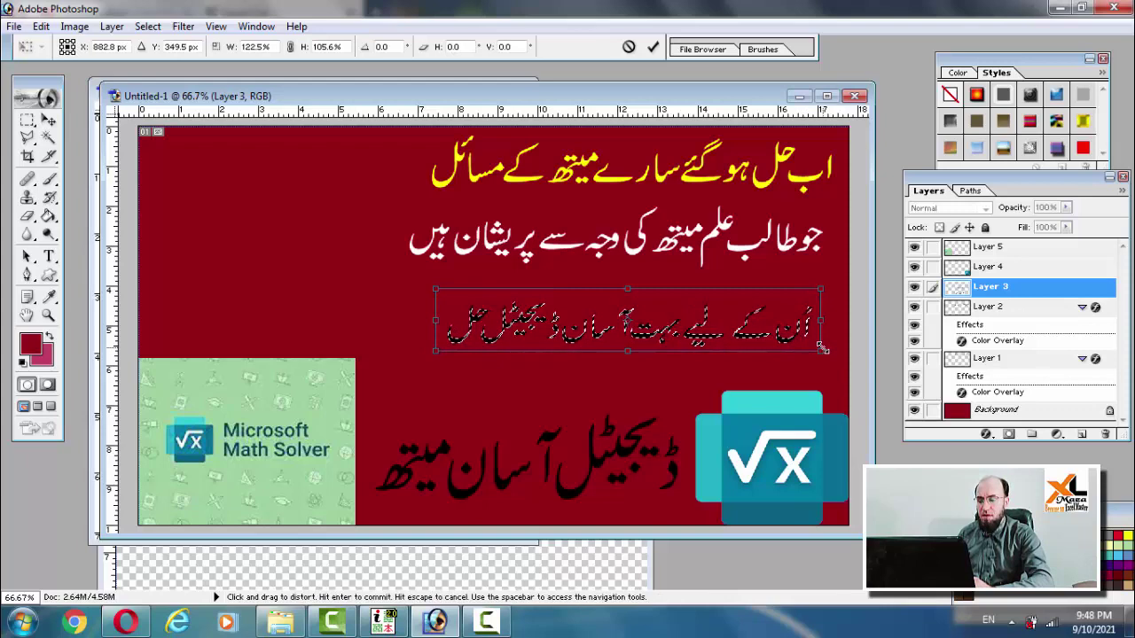
{"action": "key", "text": "Return"}
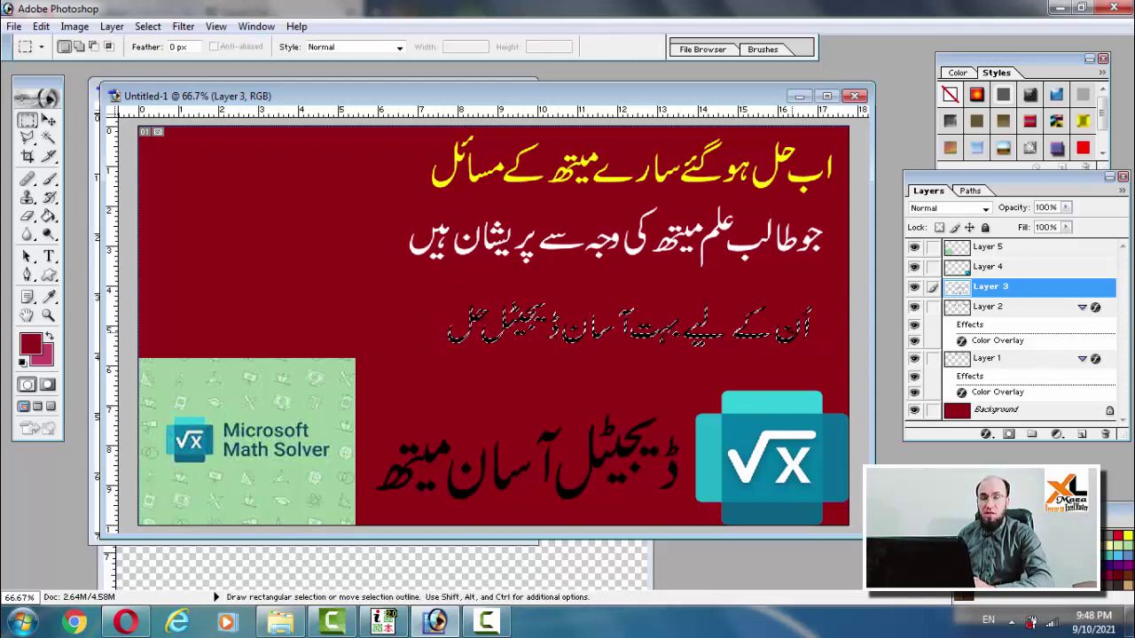
Apply a yellow (FFFF00) Color Overlay to Layer 3's Urdu text.
{"action": "right_click", "coordinate": [986, 289]}
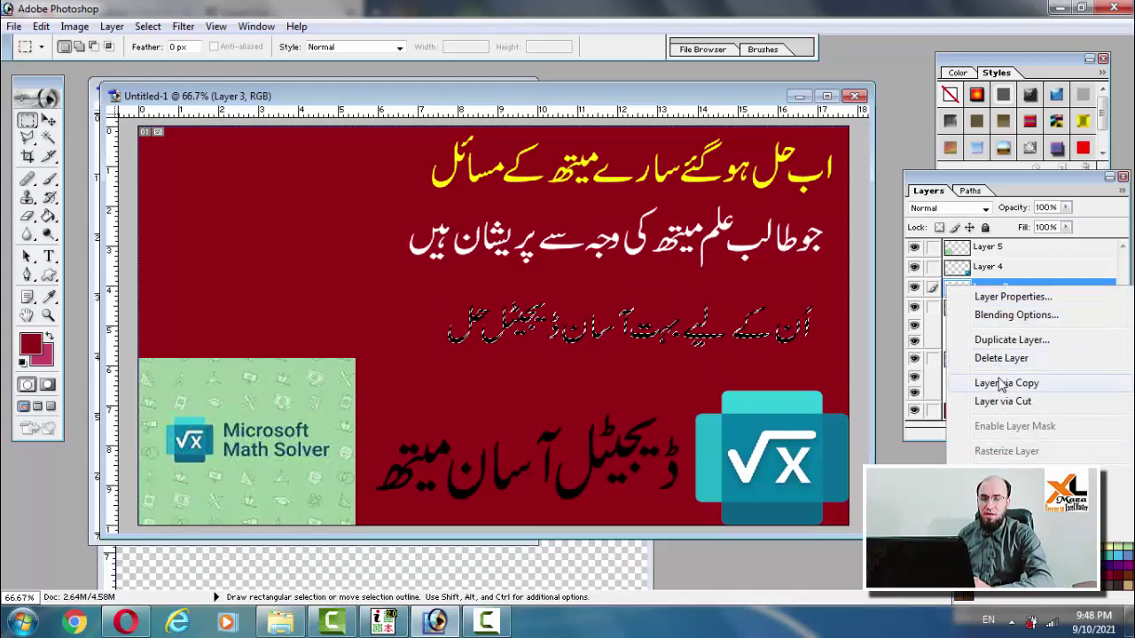
{"action": "left_click", "coordinate": [869, 339]}
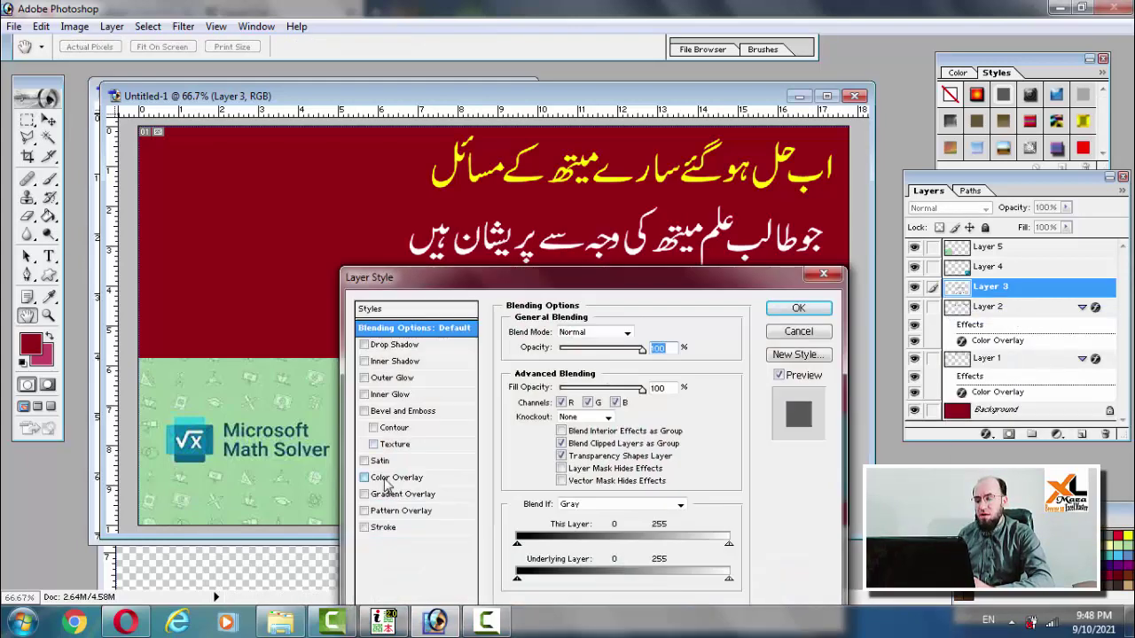
{"action": "left_click", "coordinate": [388, 479]}
{"action": "left_click", "coordinate": [649, 334]}
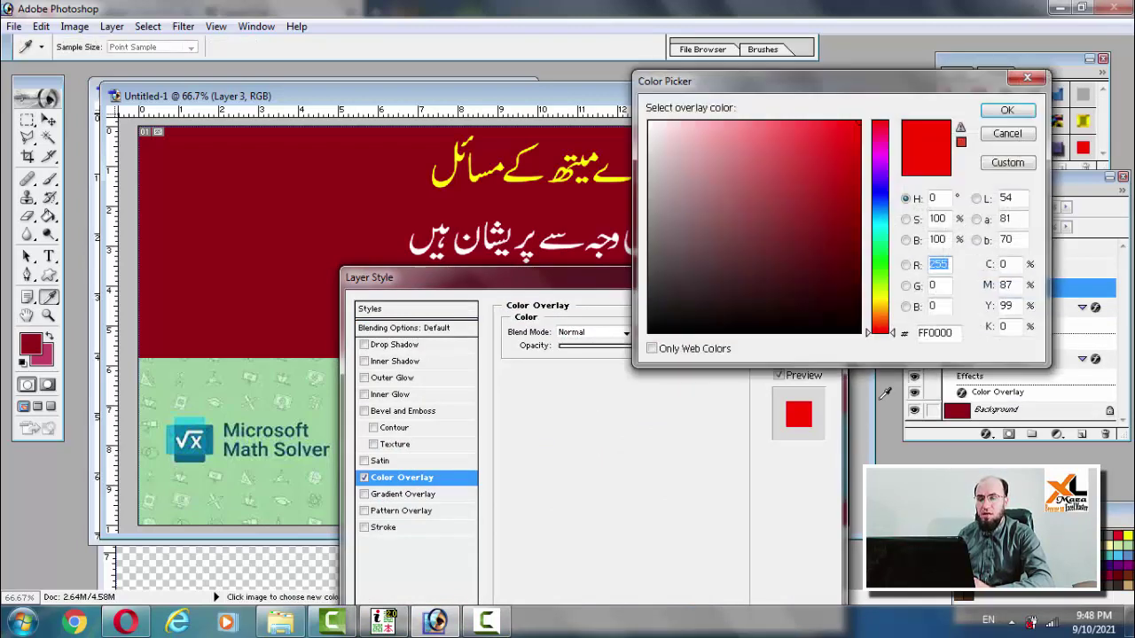
{"action": "left_click", "coordinate": [880, 297]}
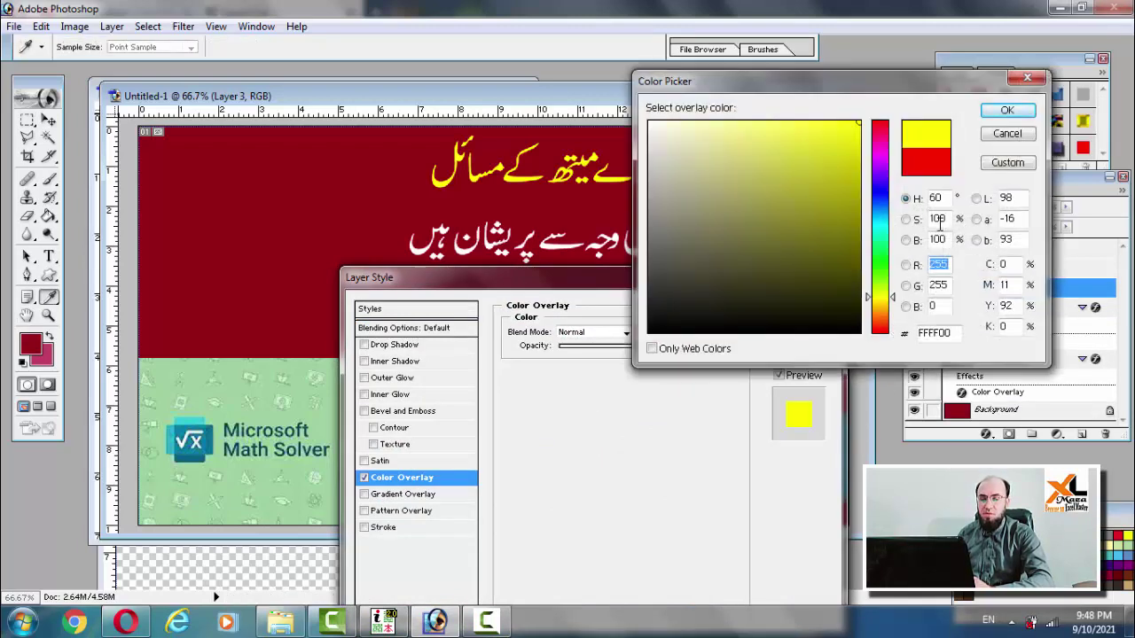
{"action": "left_click", "coordinate": [1007, 111]}
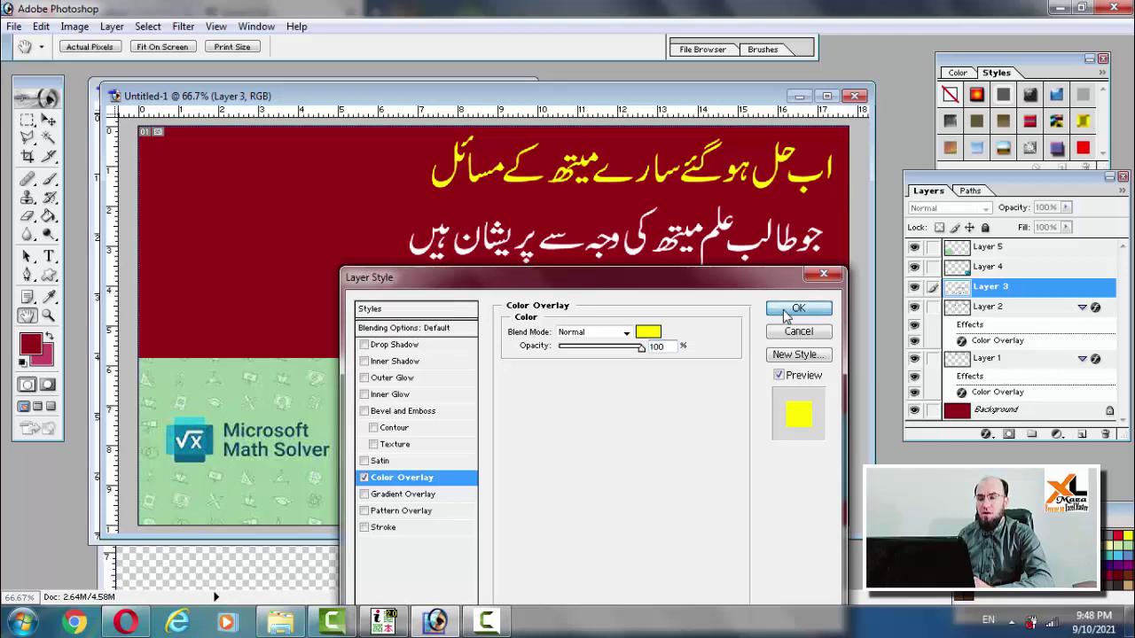
{"action": "left_click", "coordinate": [783, 310]}
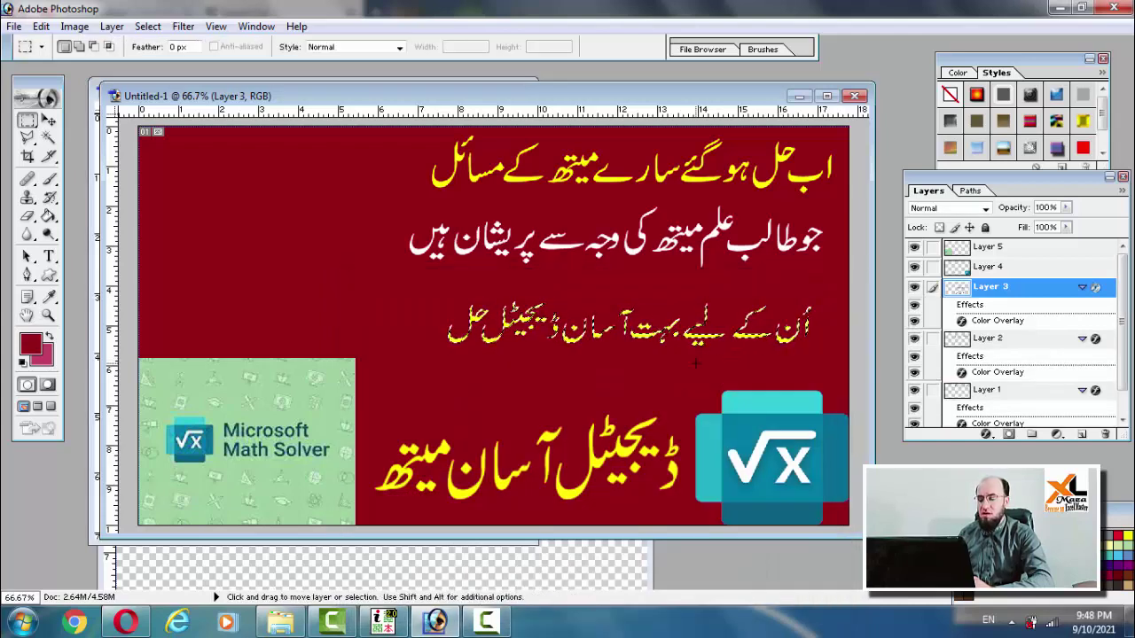
Enlarge the Layer 3 Urdu text slightly.
{"action": "key", "text": "ctrl+d"}
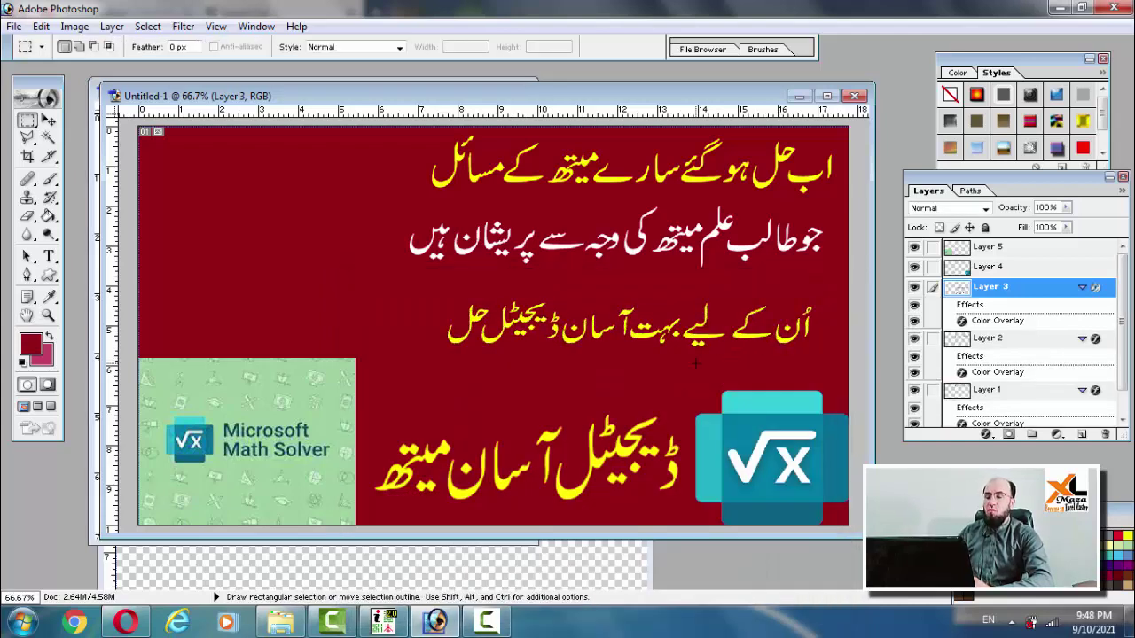
{"action": "key", "text": "ctrl"}
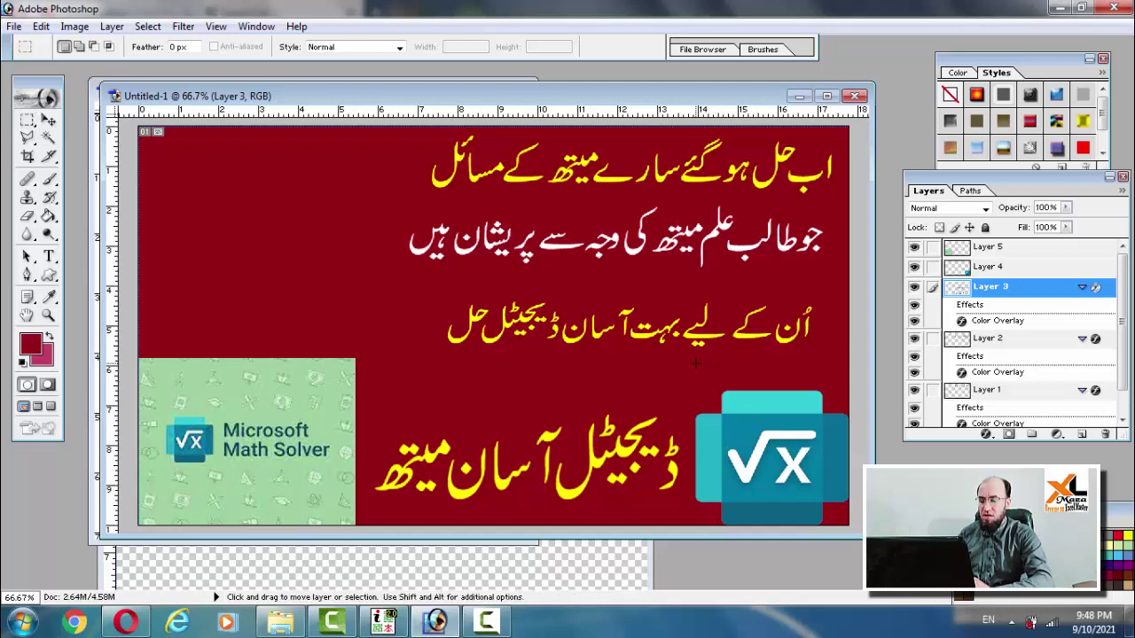
{"action": "key", "text": "ctrl+t"}
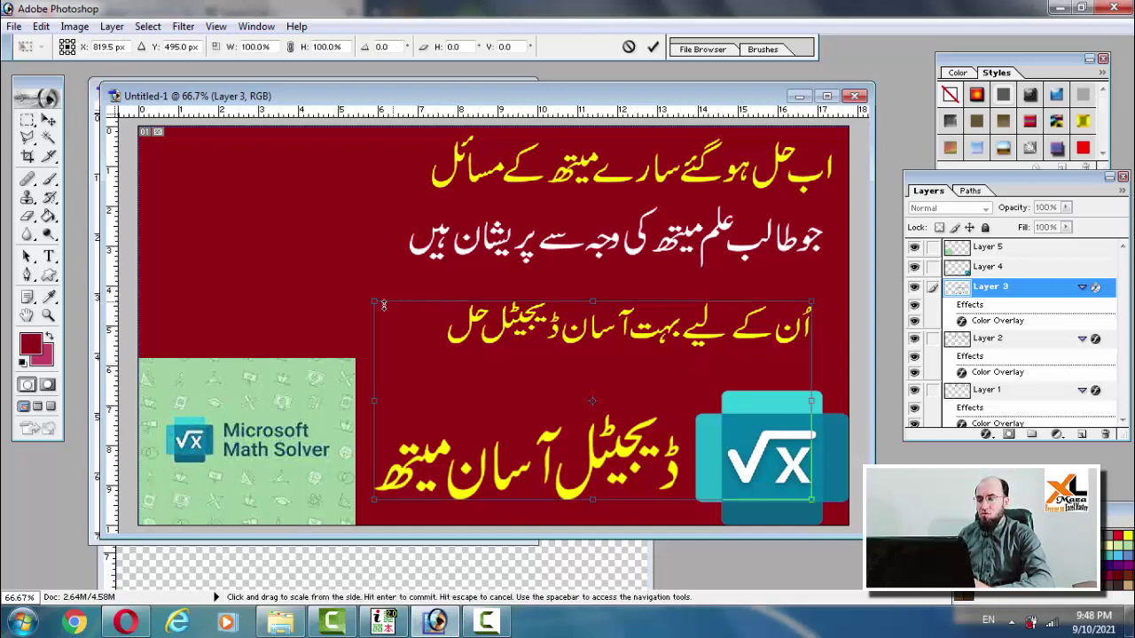
{"action": "left_click_drag", "start_coordinate": [374, 302], "coordinate": [362, 294]}
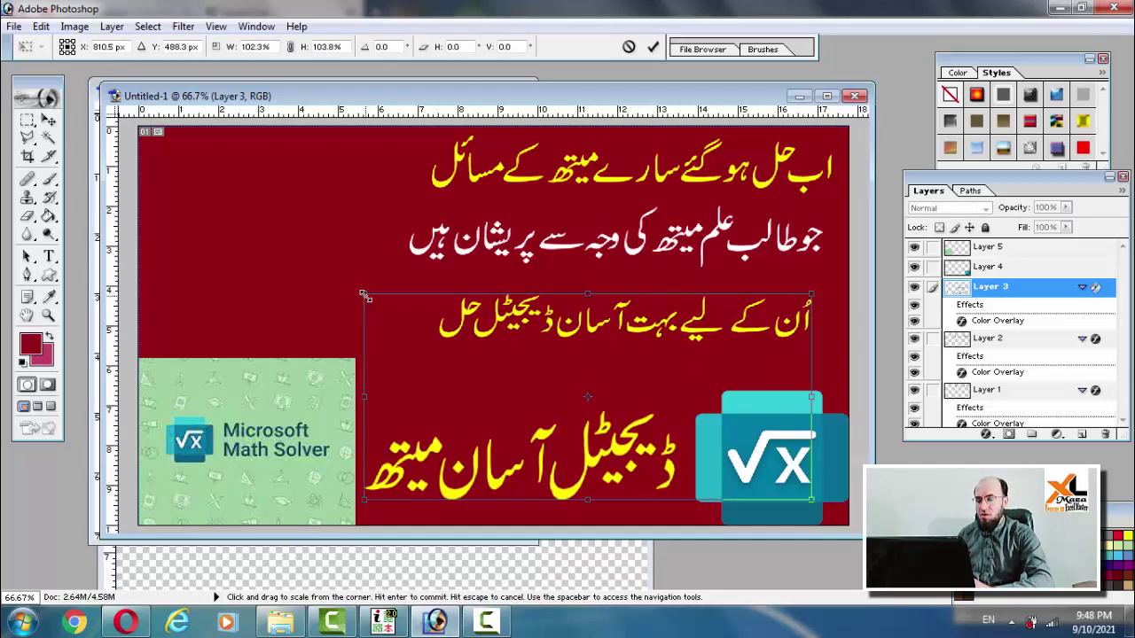
{"action": "key", "text": "Return"}
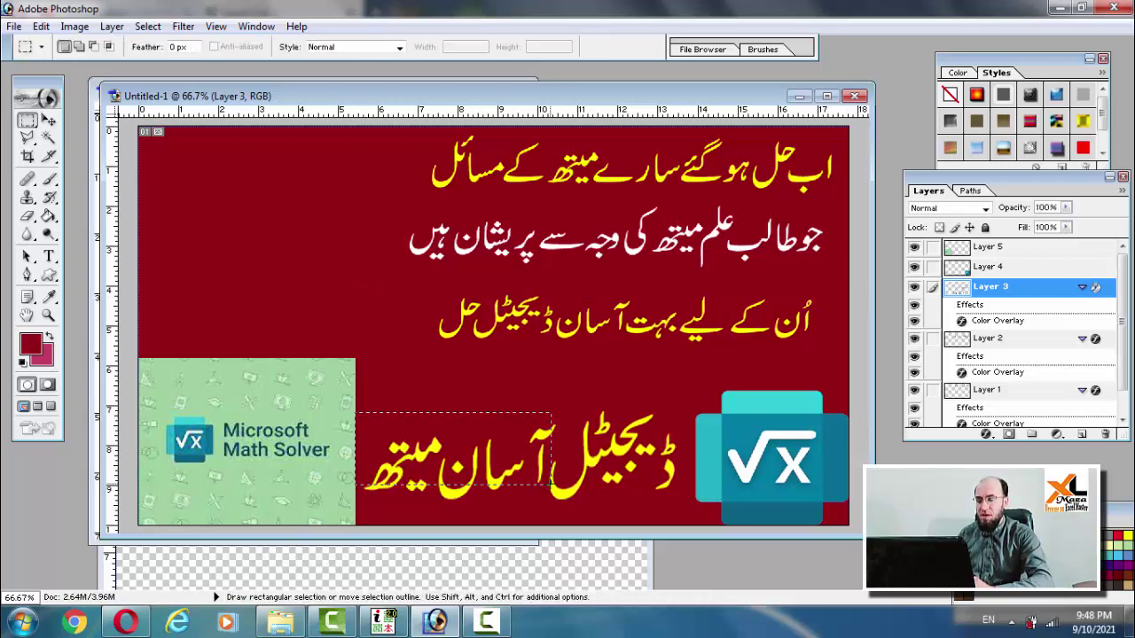
Raise the big yellow lower Urdu title closer to the line above it.
{"action": "left_click", "coordinate": [688, 511]}
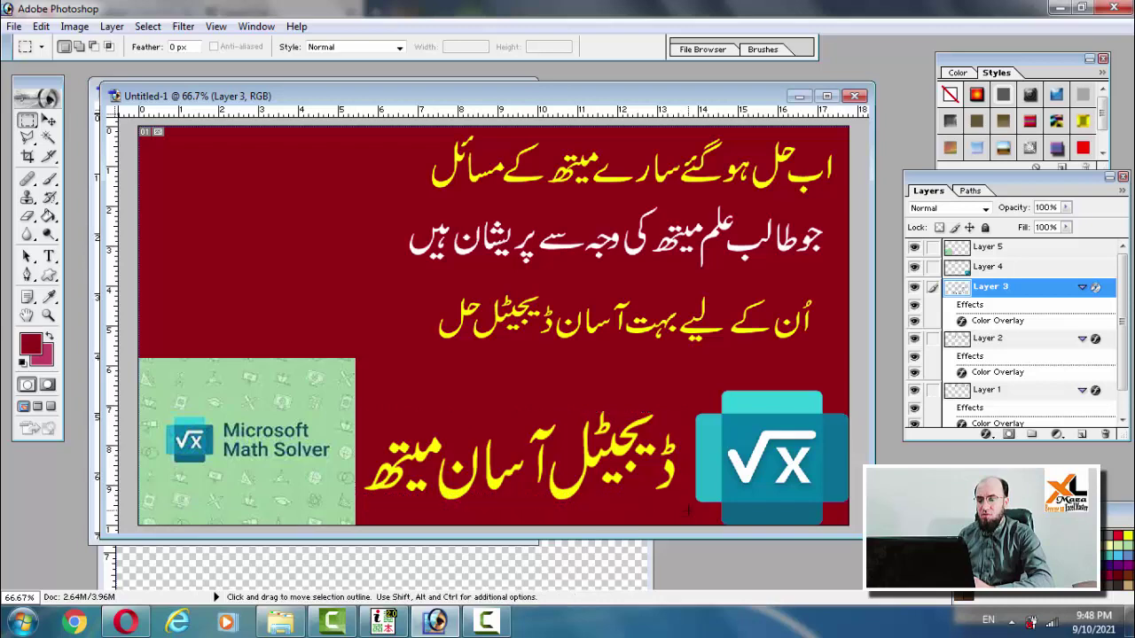
{"action": "key", "text": "ctrl+z"}
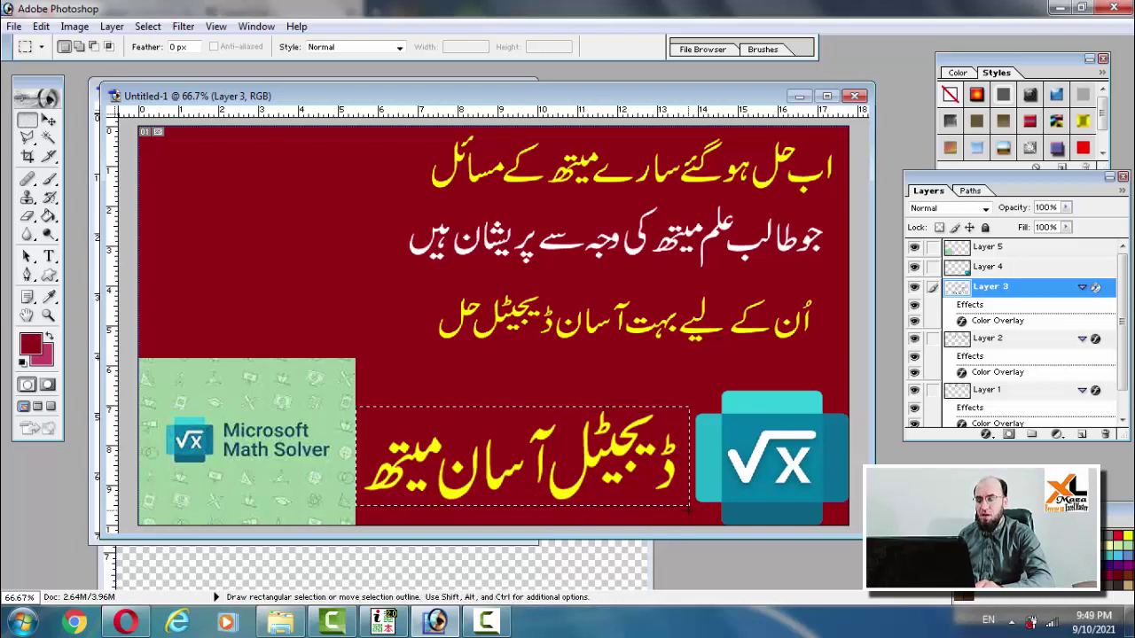
{"action": "key", "text": "v"}
{"action": "left_click_drag", "start_coordinate": [635, 483], "coordinate": [633, 440]}
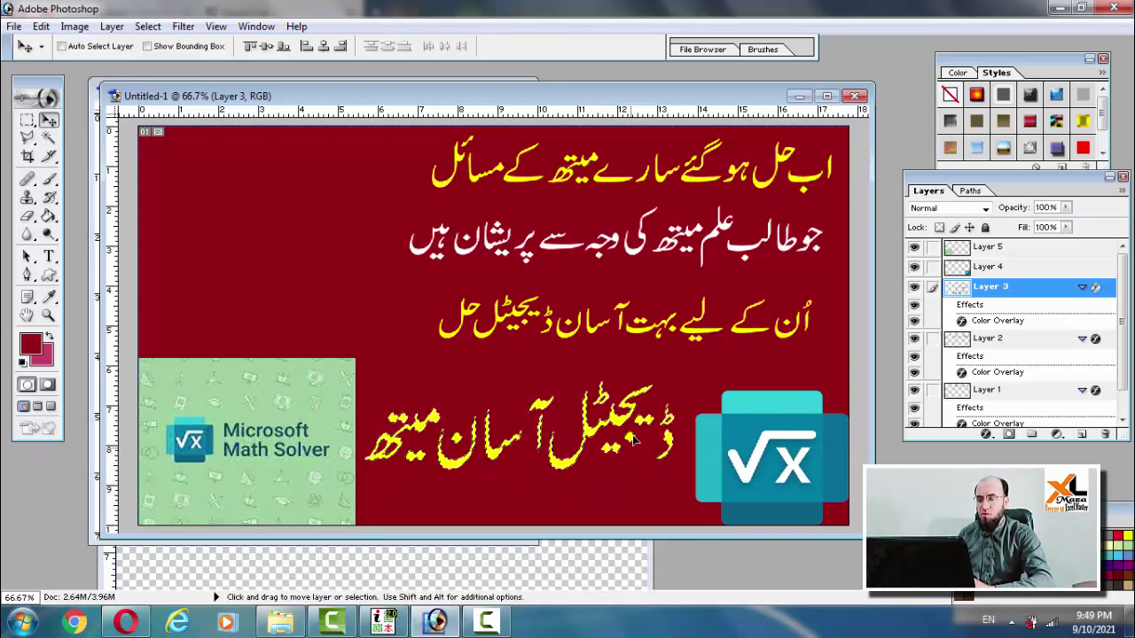
{"action": "key", "text": "Up"}
{"action": "key", "text": "Up"}
{"action": "key", "text": "Up"}
{"action": "key", "text": "Up"}
{"action": "key", "text": "Up"}
{"action": "key", "text": "Up"}
{"action": "key", "text": "Up"}
{"action": "key", "text": "Up"}
{"action": "key", "text": "Up"}
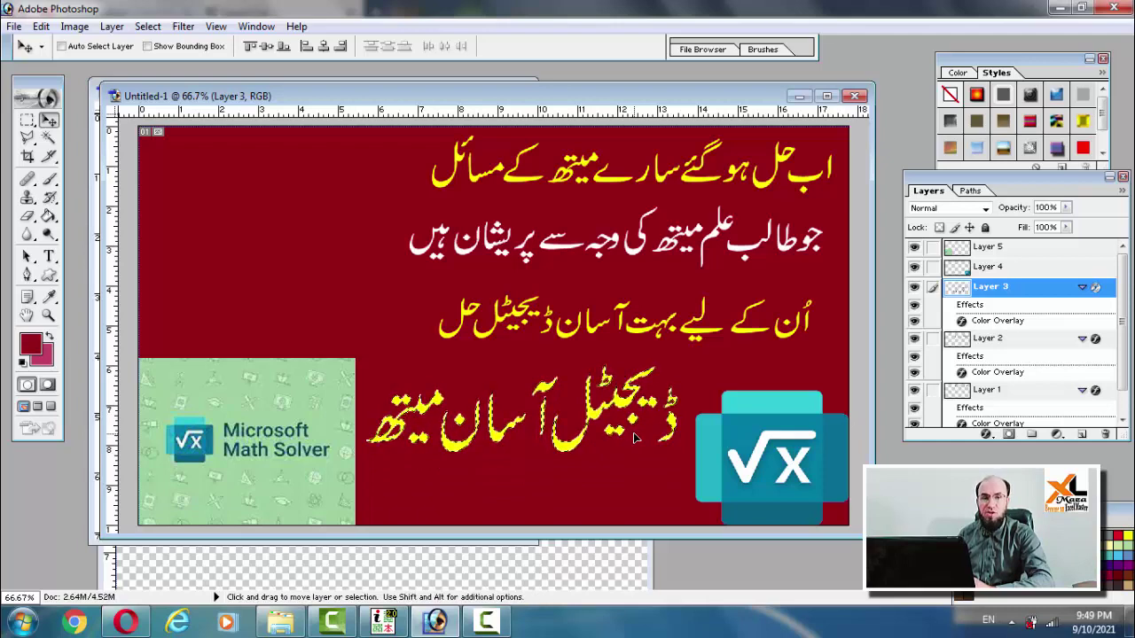
{"action": "key", "text": "Right"}
{"action": "key", "text": "Right"}
{"action": "key", "text": "Right"}
{"action": "key", "text": "Right"}
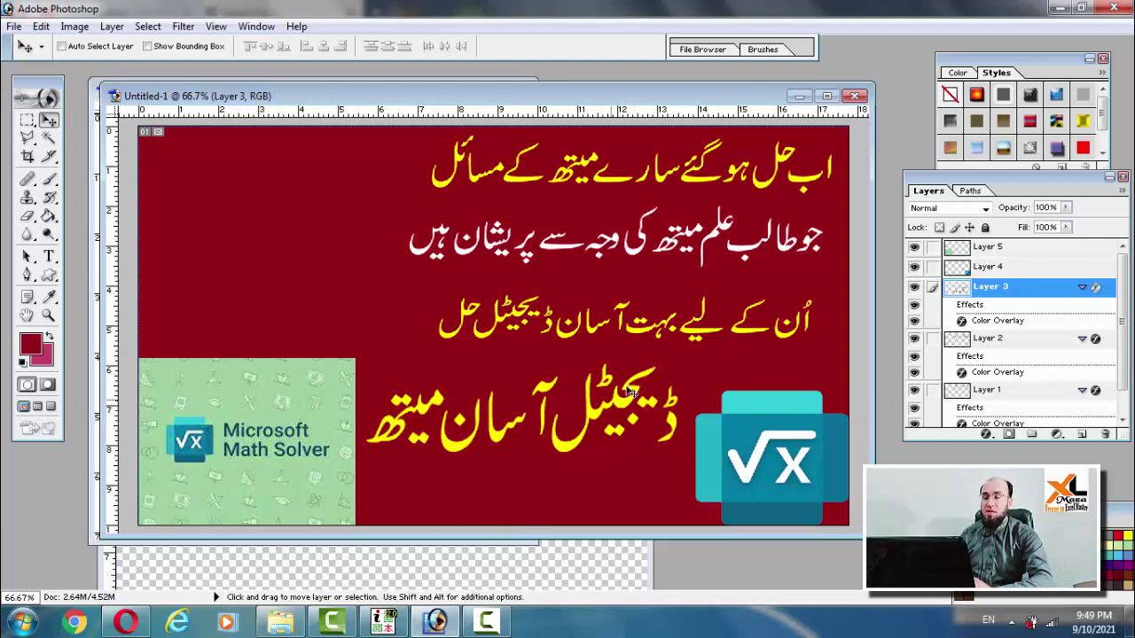
{"action": "key", "text": "ctrl+t"}
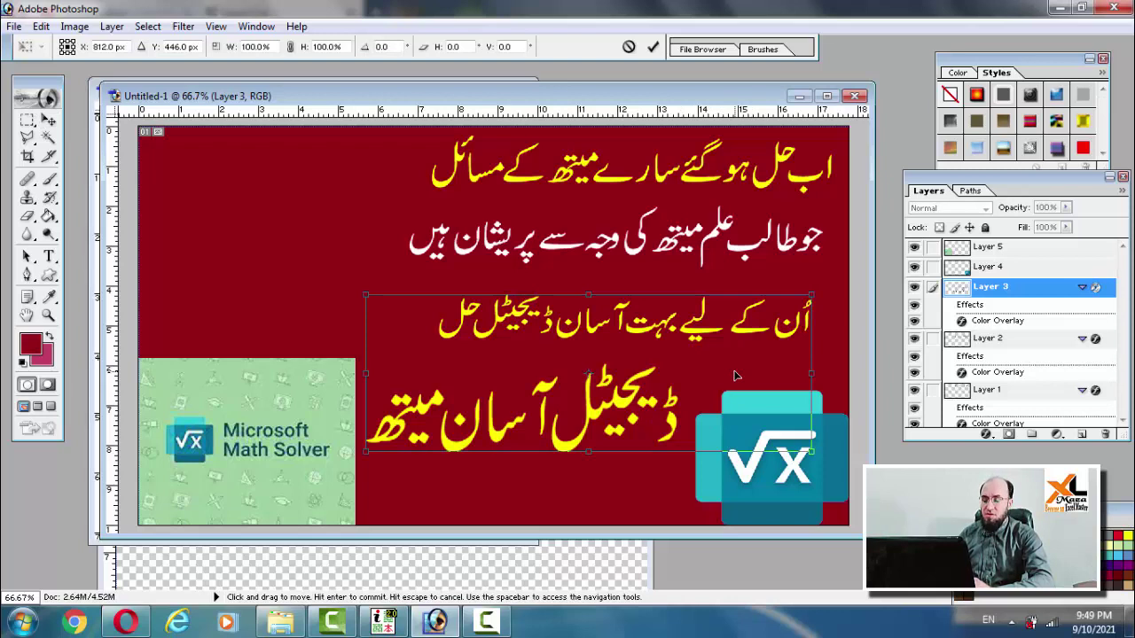
{"action": "key", "text": "Return"}
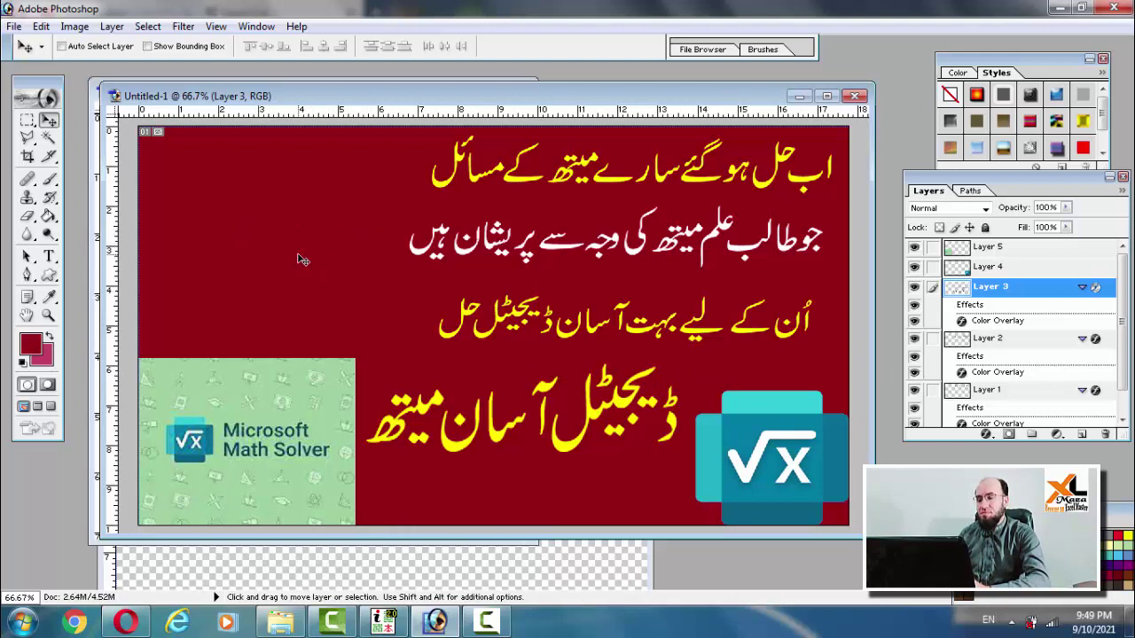
Start a white text layer in the banner's top-left corner.
{"action": "left_click", "coordinate": [49, 256]}
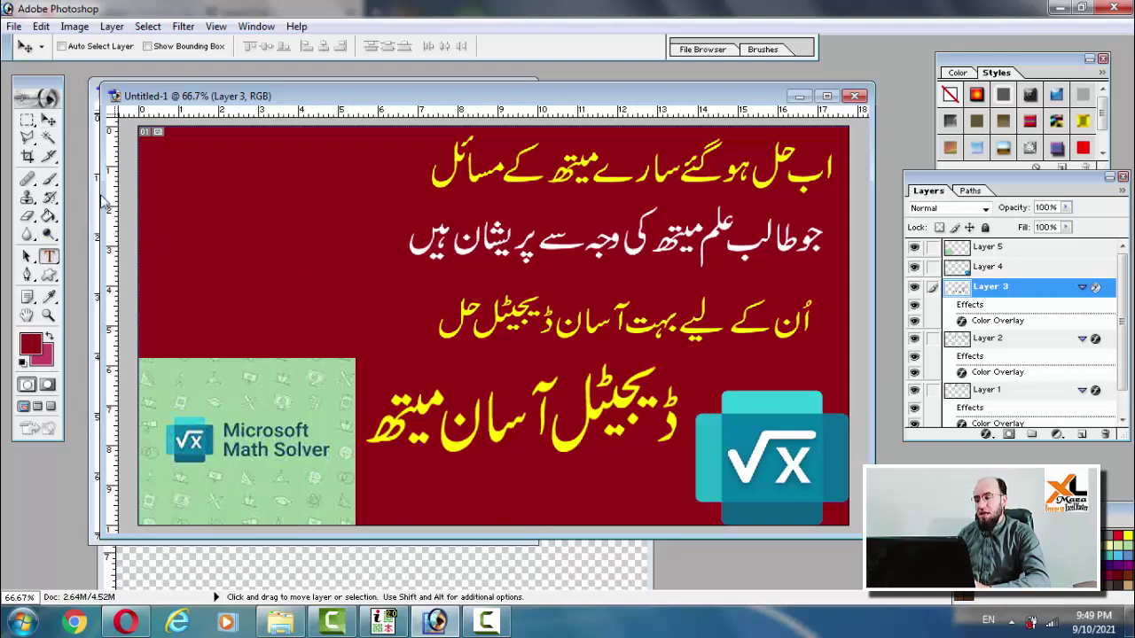
{"action": "left_click", "coordinate": [154, 157]}
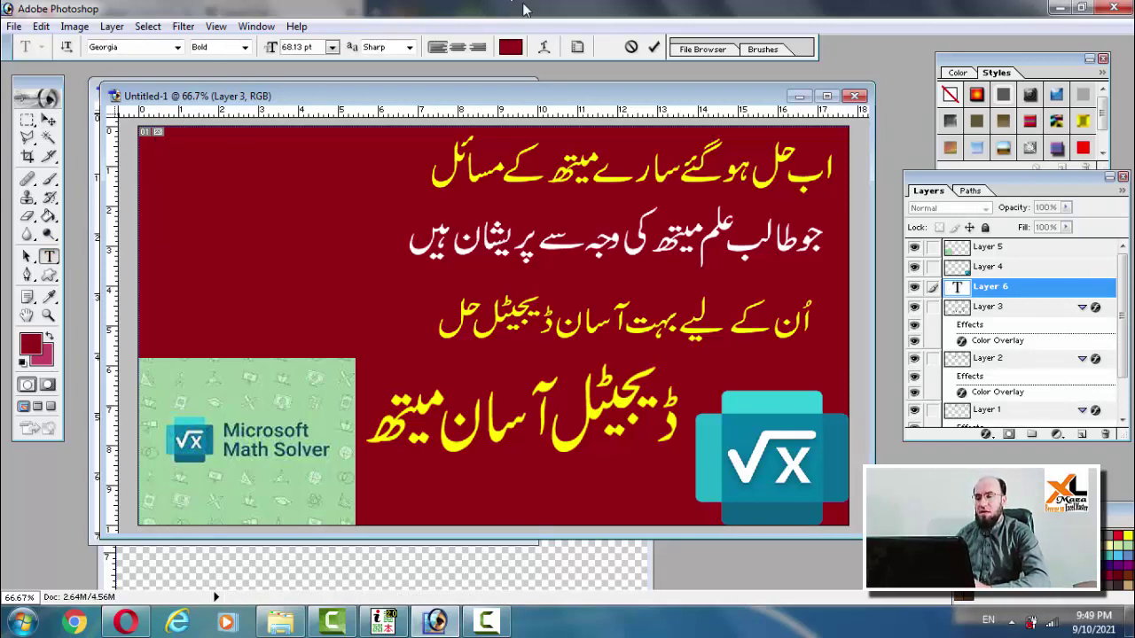
{"action": "left_click", "coordinate": [512, 49]}
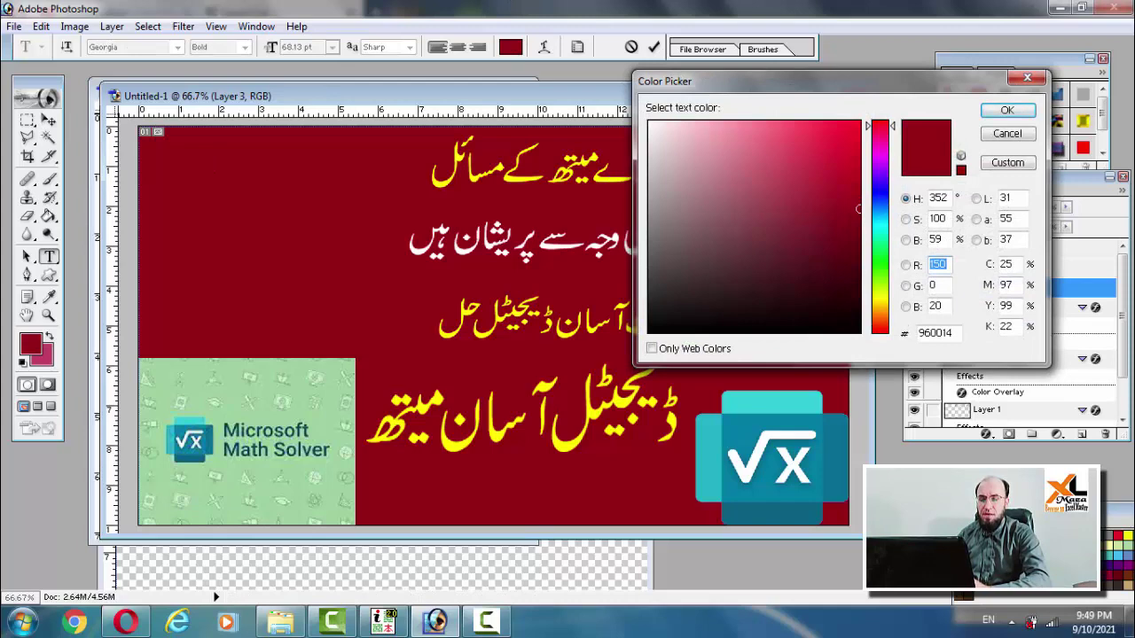
{"action": "left_click", "coordinate": [650, 124]}
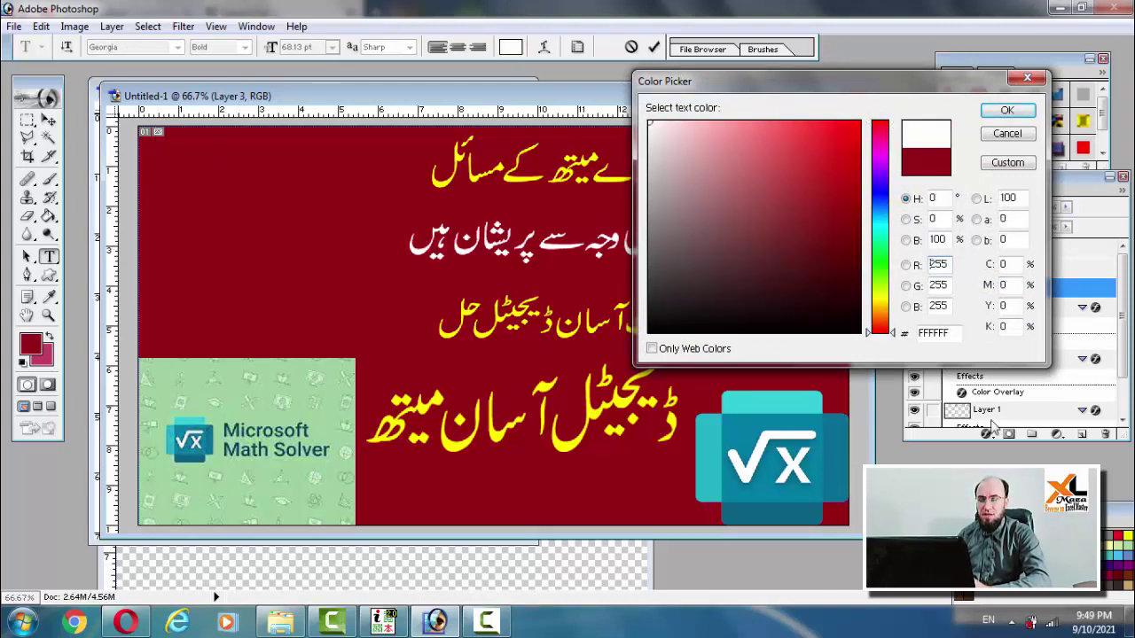
{"action": "left_click", "coordinate": [1007, 110]}
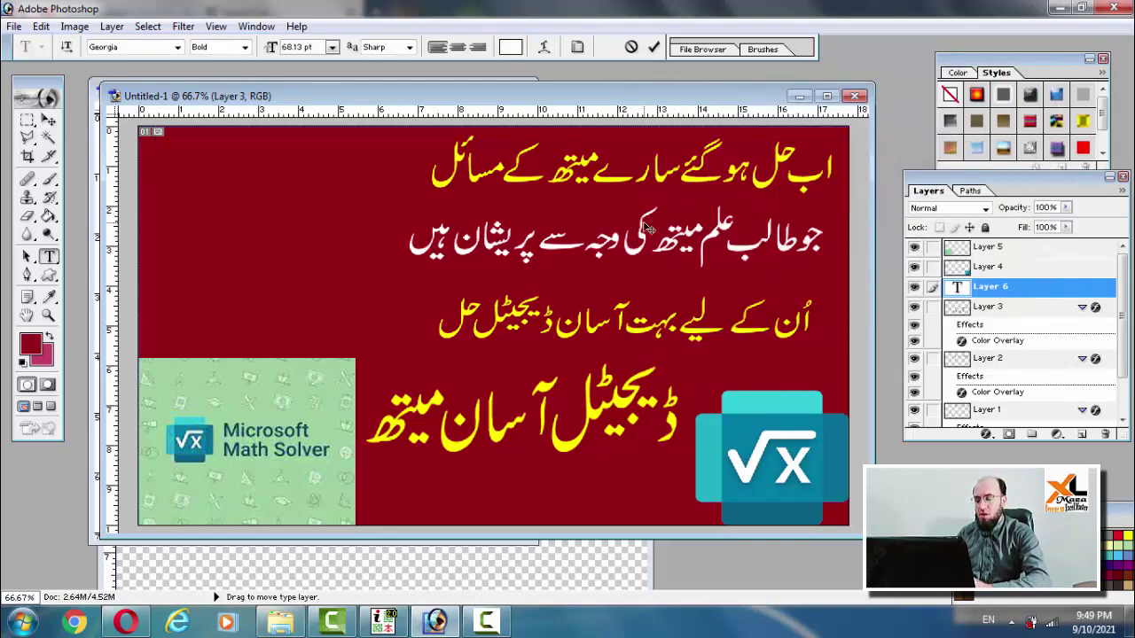
{"action": "type", "text": "a"}
{"action": "key", "text": "BackSpace"}
{"action": "key", "text": "BackSpace"}
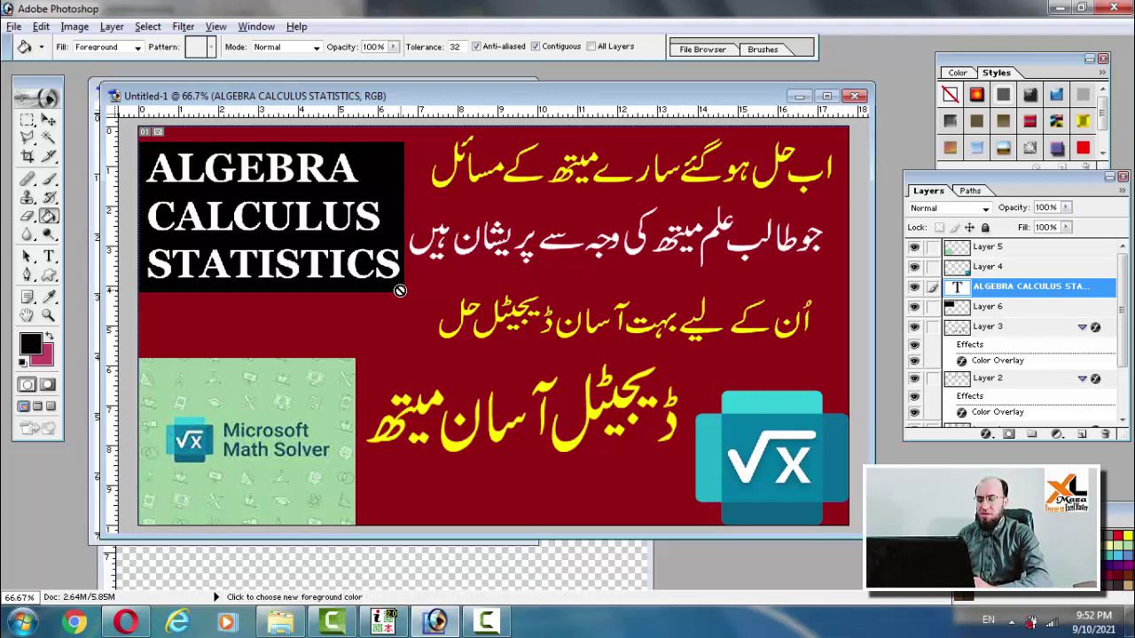
Save the banner in JPEG format as Thumbnail.JPG, confirming replacement of the existing file.
{"action": "key", "text": "ctrl+alt+s"}
{"action": "left_click", "coordinate": [565, 369]}
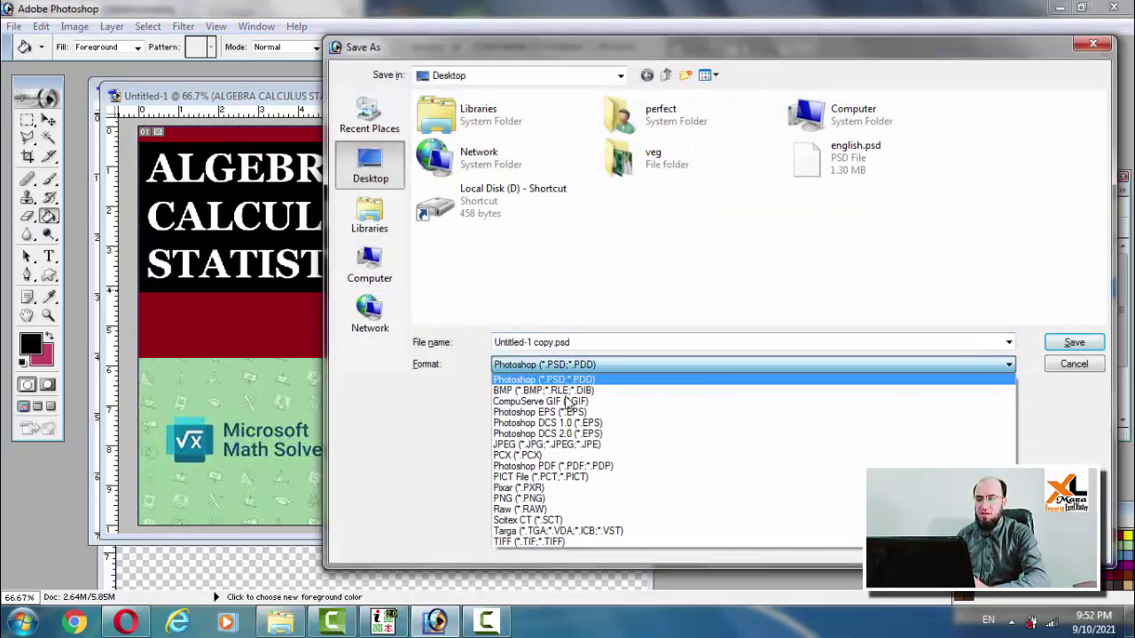
{"action": "left_click", "coordinate": [620, 438]}
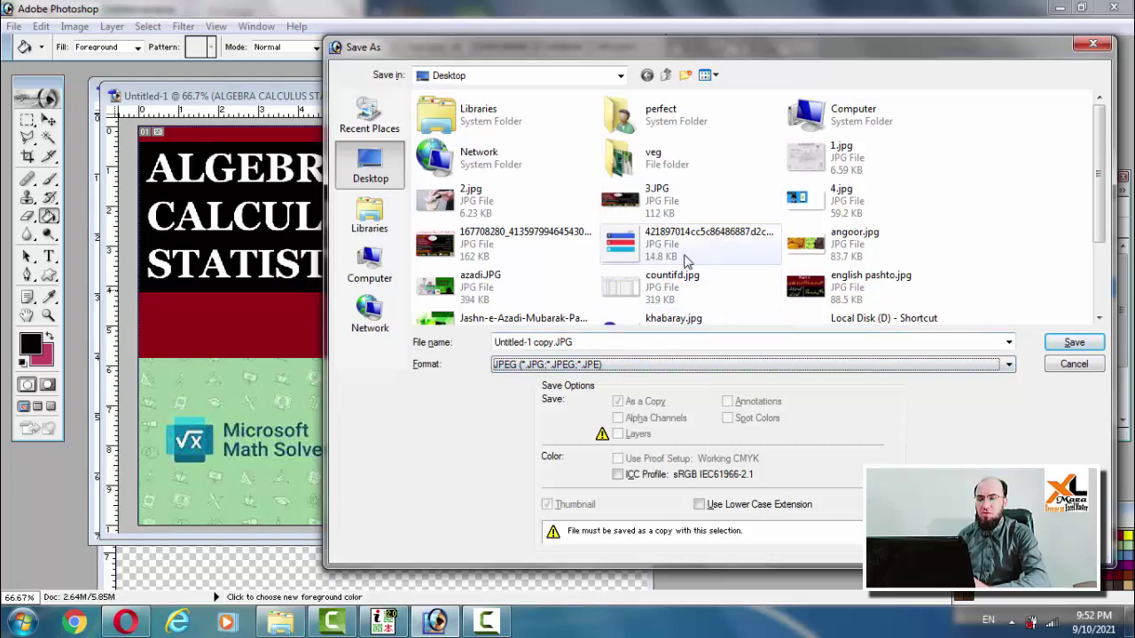
{"action": "left_click", "coordinate": [546, 251]}
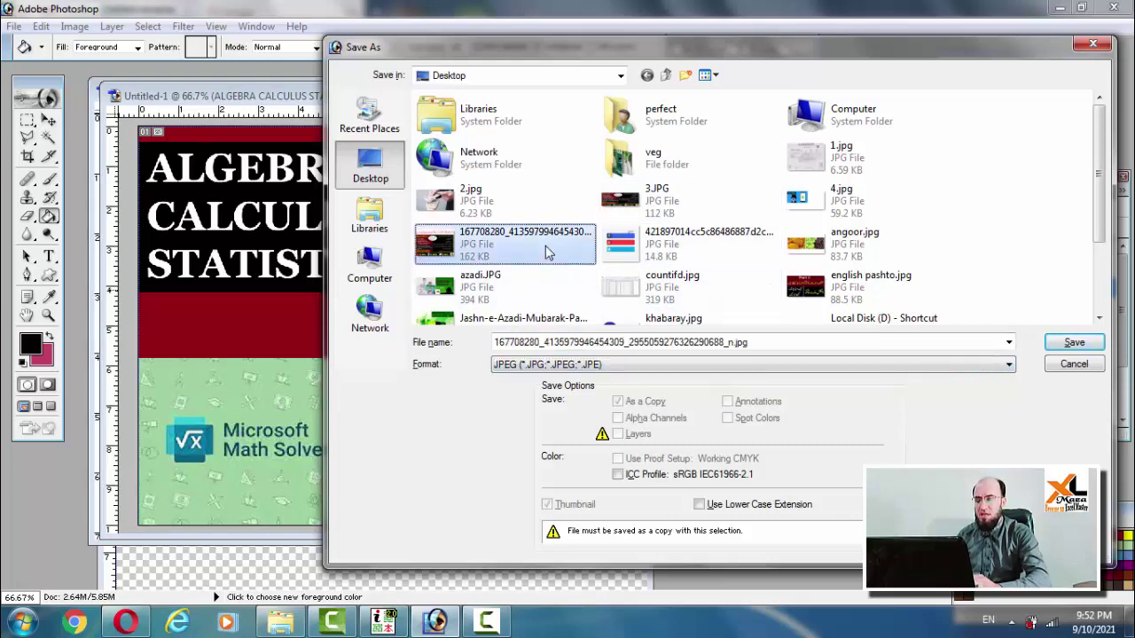
{"action": "key", "text": "t"}
{"action": "key", "text": "Return"}
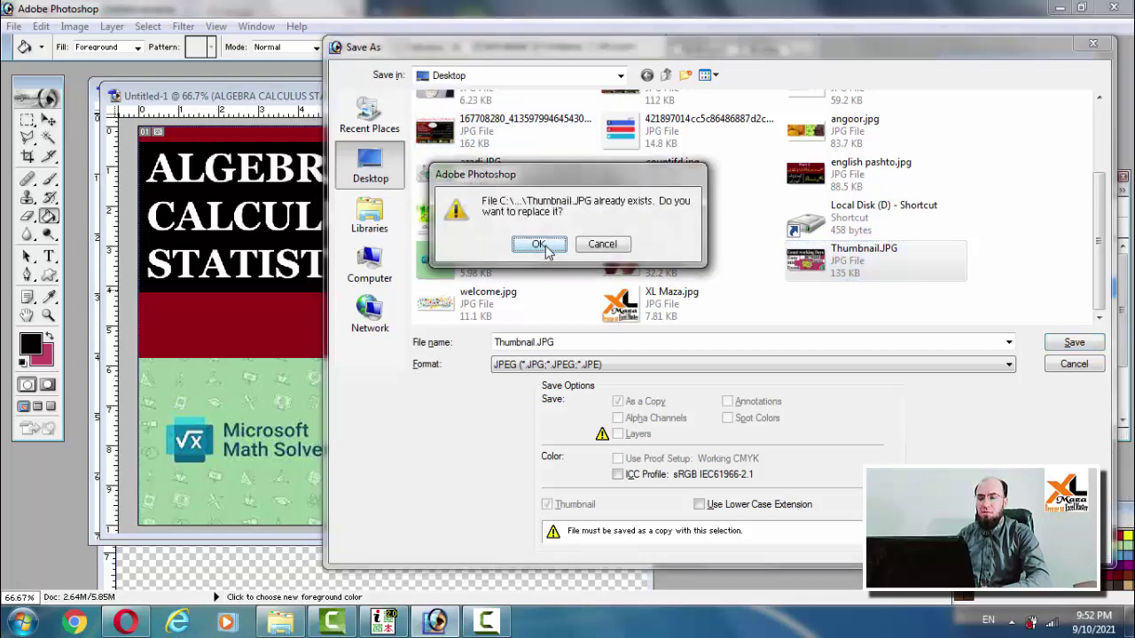
{"action": "key", "text": "Return"}
{"action": "key", "text": "Return"}
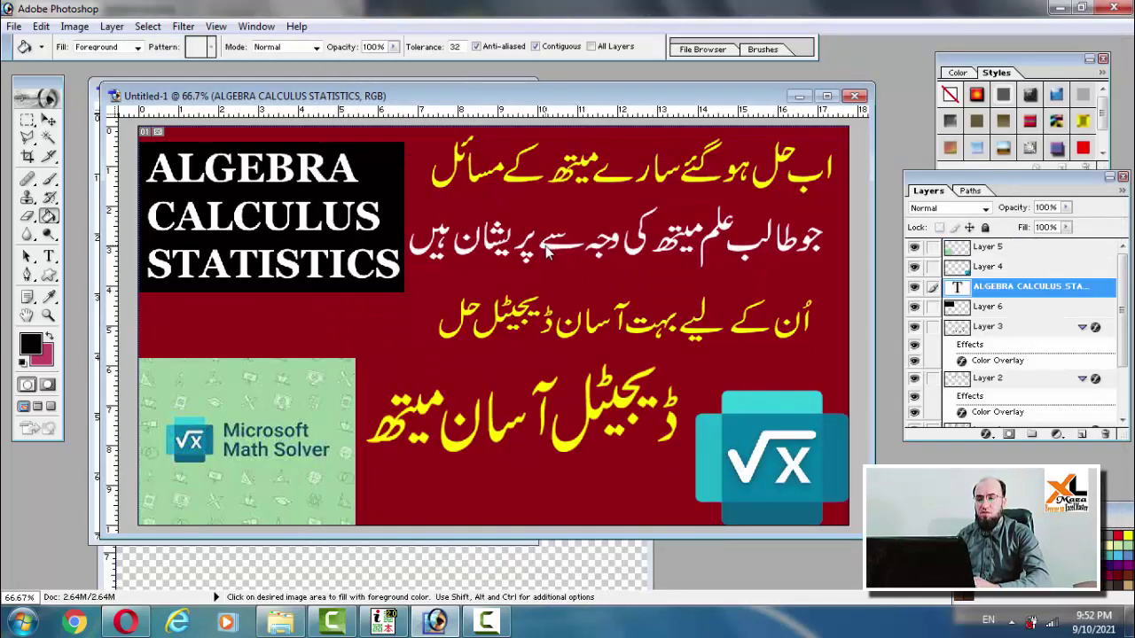